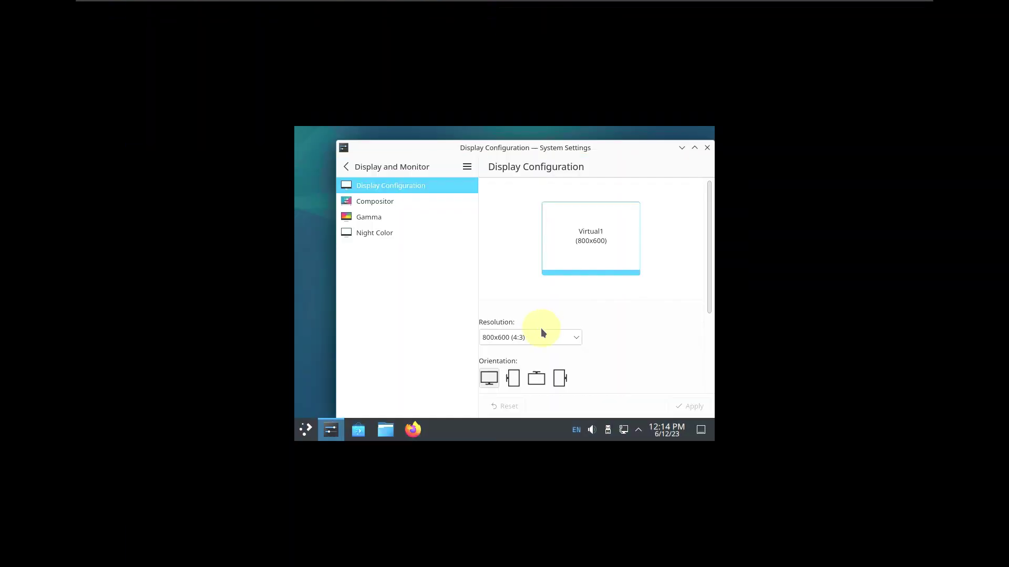
Scroll down the guest's Display Configuration to reach the 1920x1080 resolution controls
scroll(540, 328, "down", 3)
Apply the 1920x1080 guest resolution and open System Settings' About this System page
left_click(288, 159)
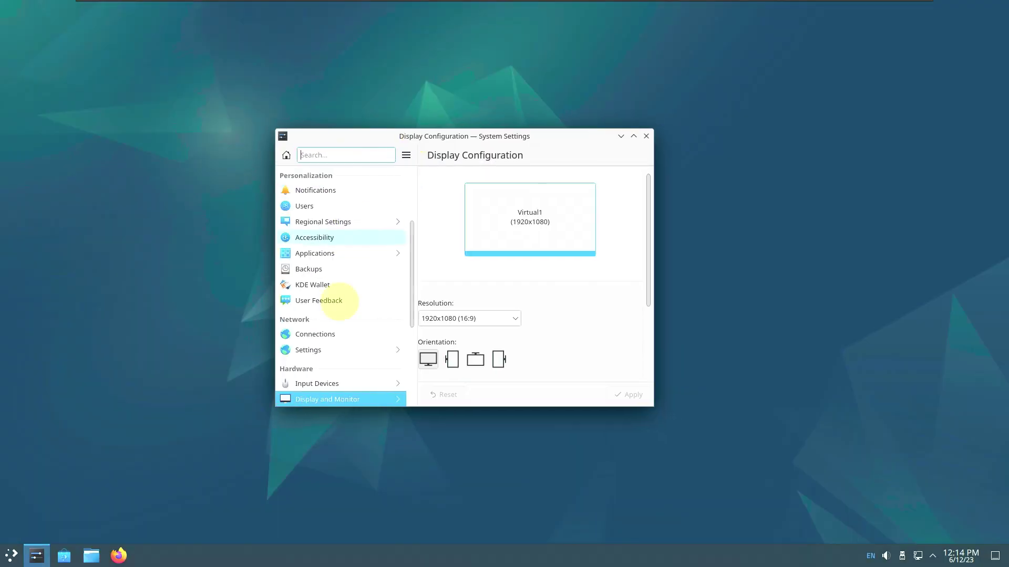
scroll(360, 389, "down", 5)
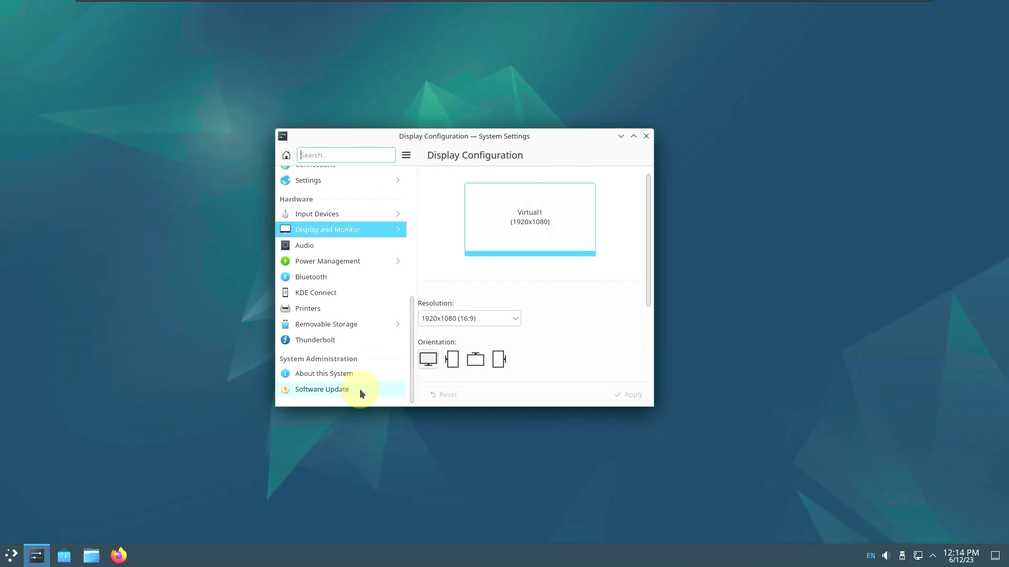
left_click(358, 373)
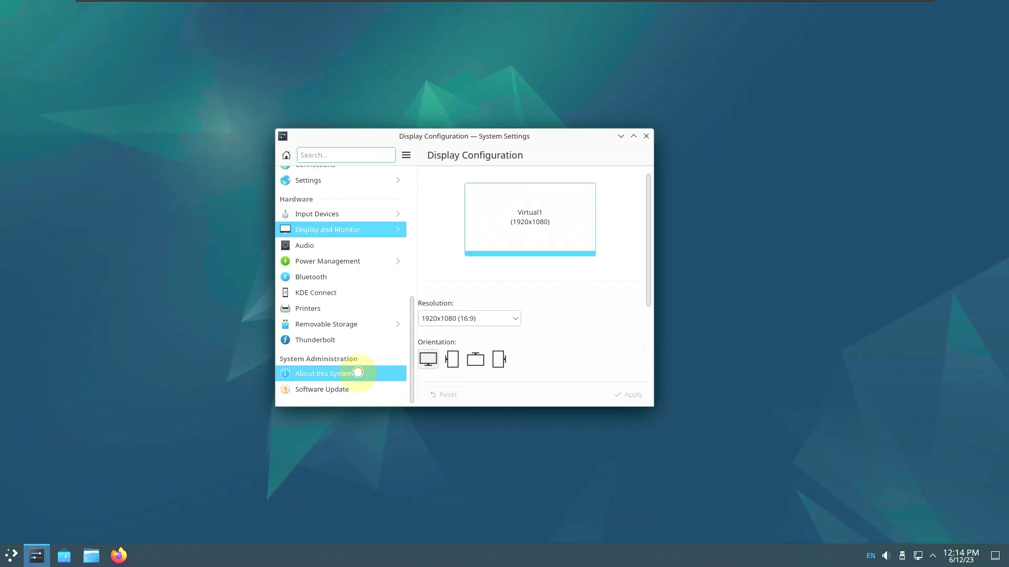
Maximize About this System to review Debian 12 with KDE Plasma 5.27.5, then close settings
left_click(634, 138)
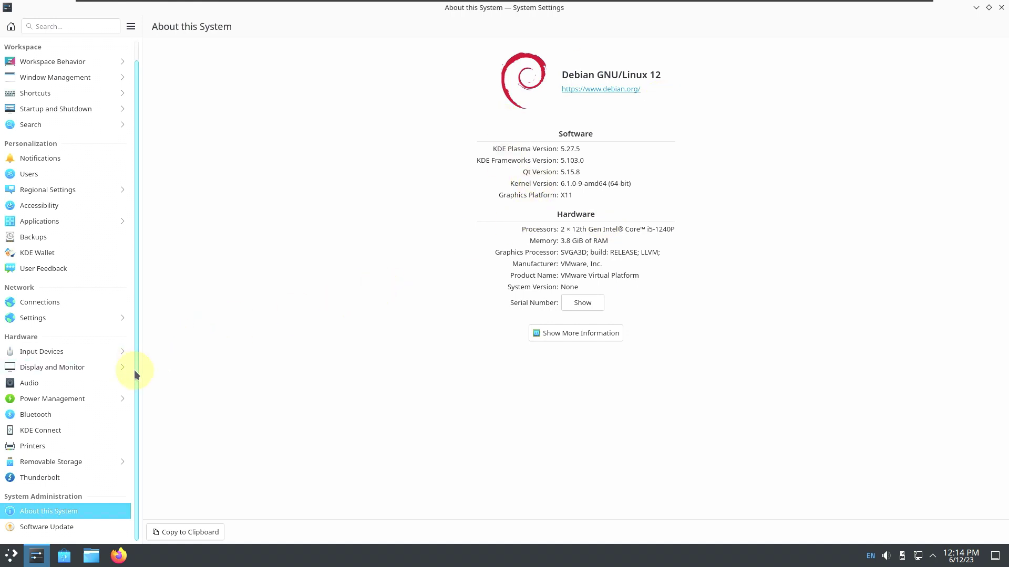
scroll(134, 370, "up", 1)
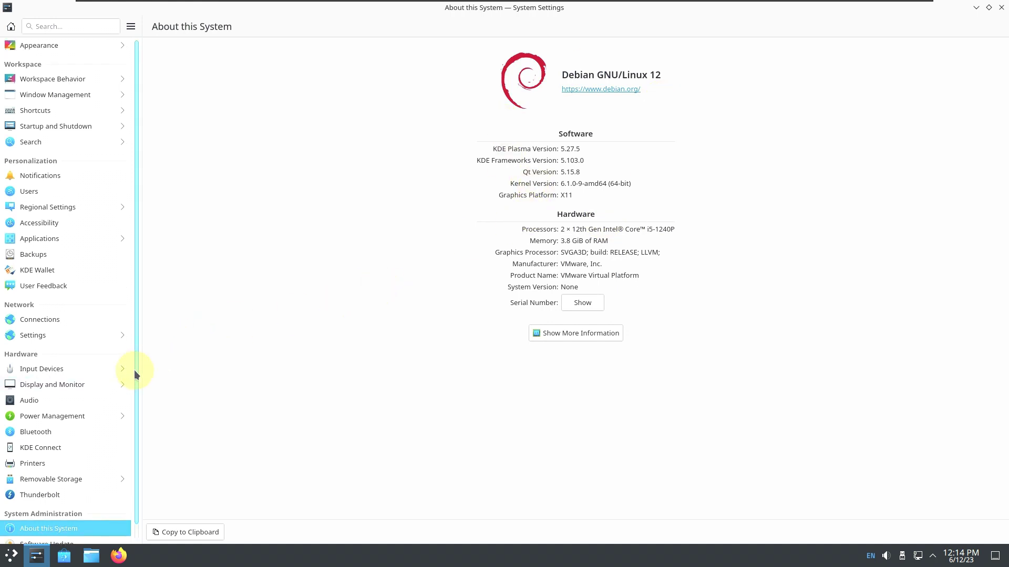
left_click(1001, 7)
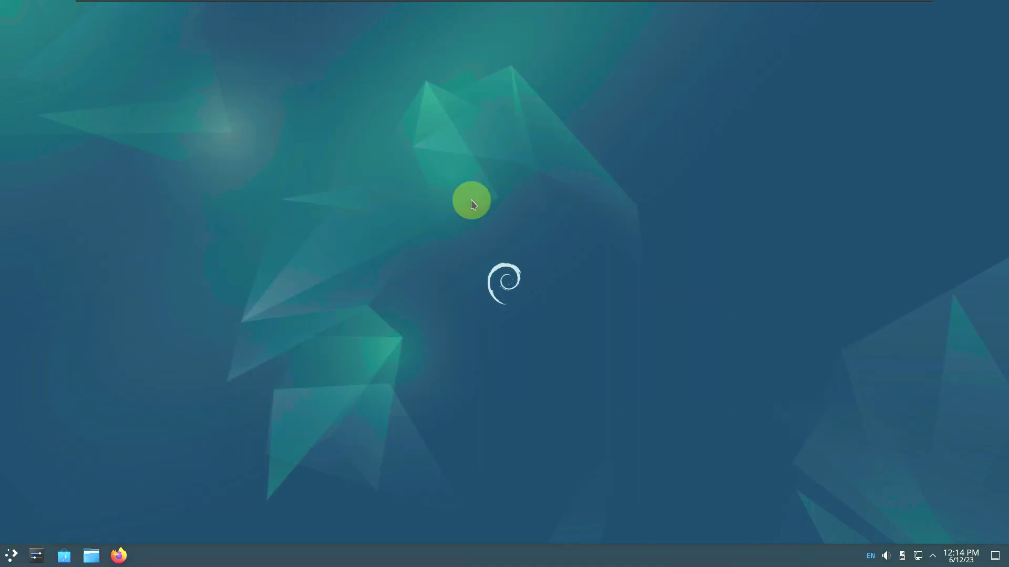
left_click(15, 560)
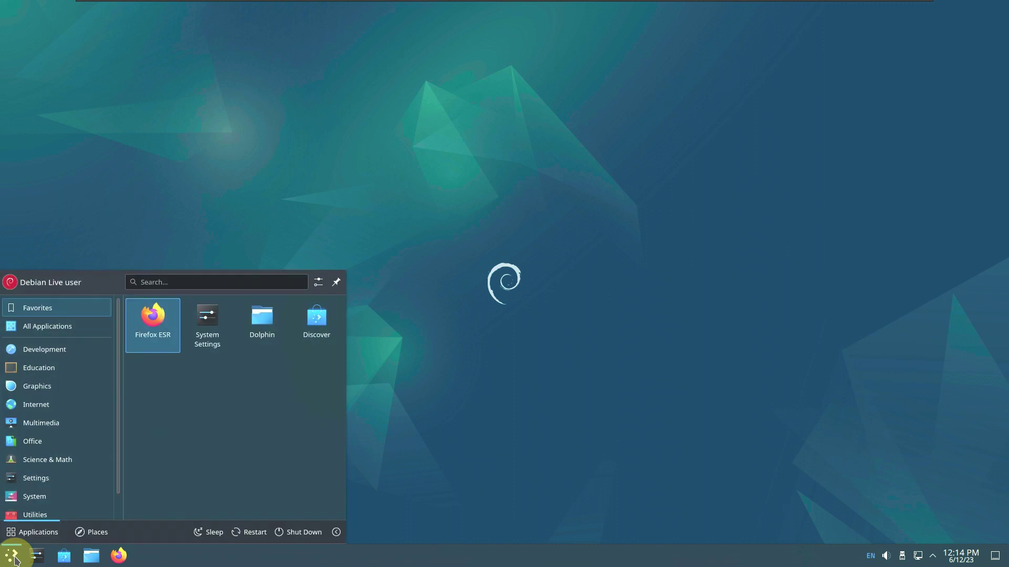
mouse_move(64, 498)
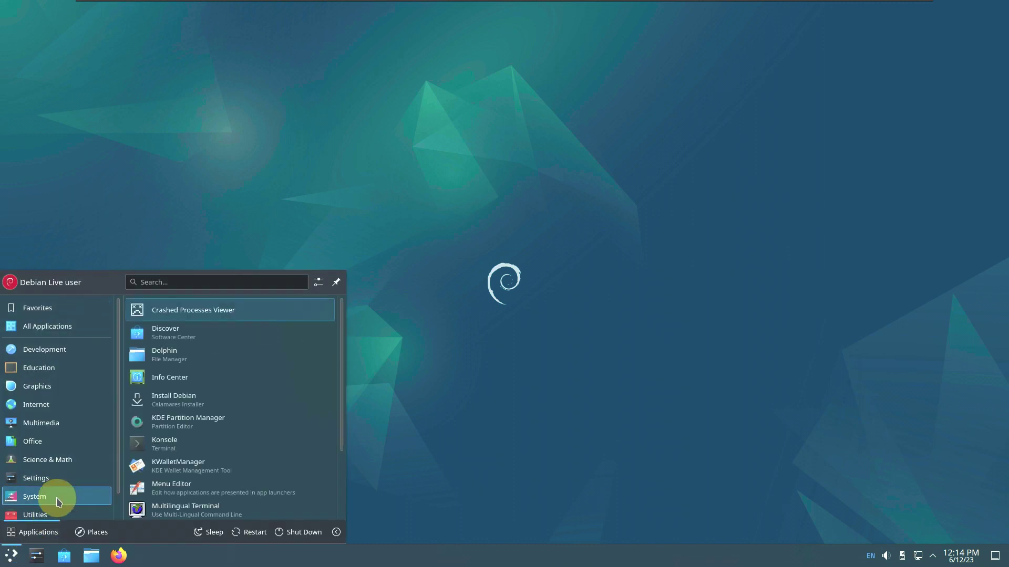
scroll(157, 389, "down", 3)
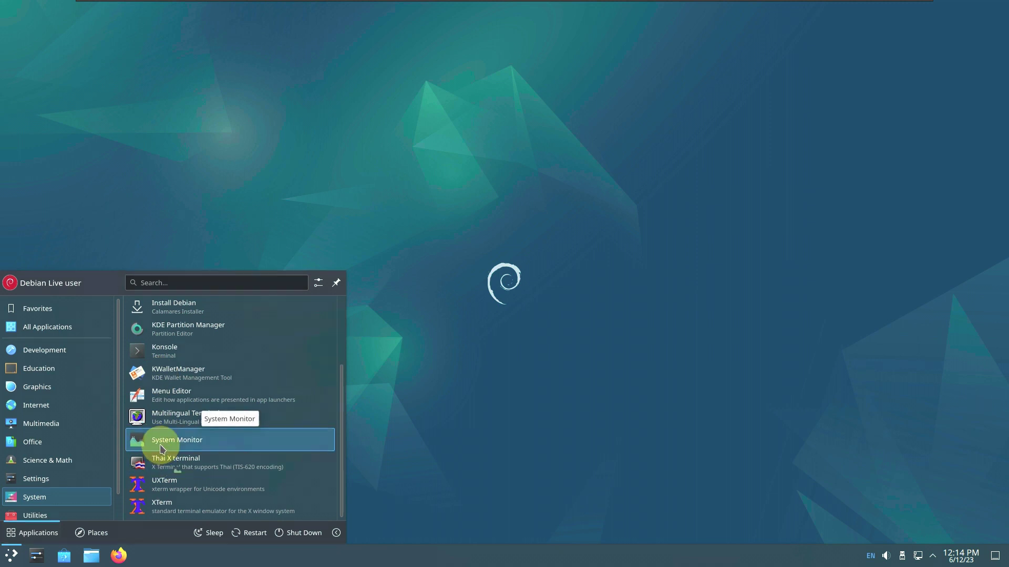
left_click(163, 448)
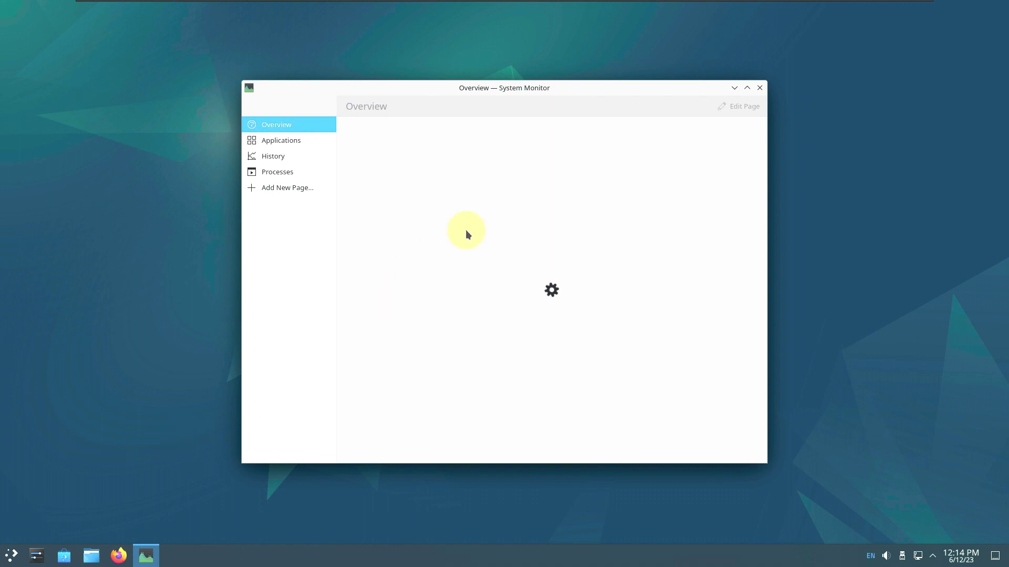
left_click(747, 88)
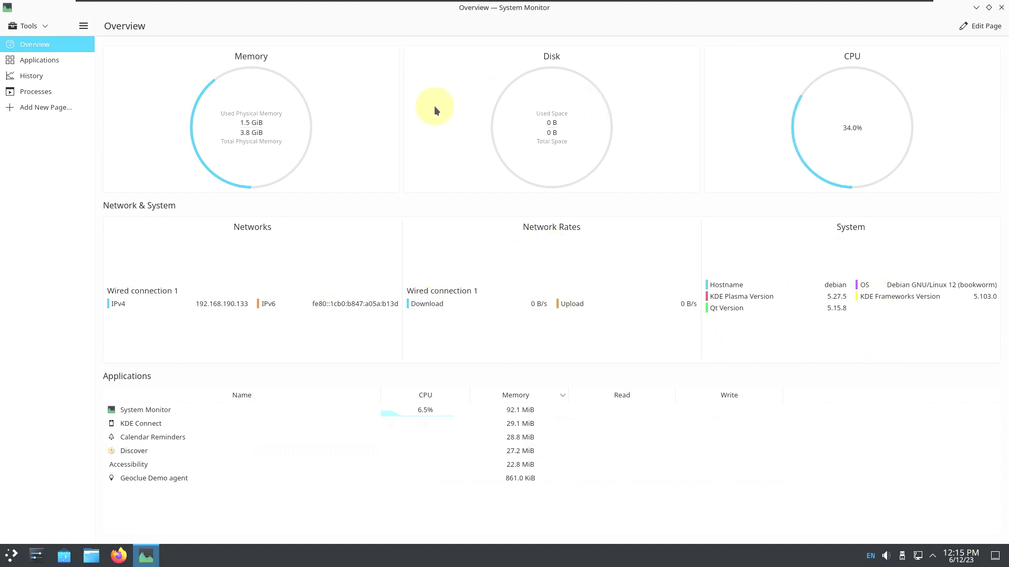
left_click(87, 62)
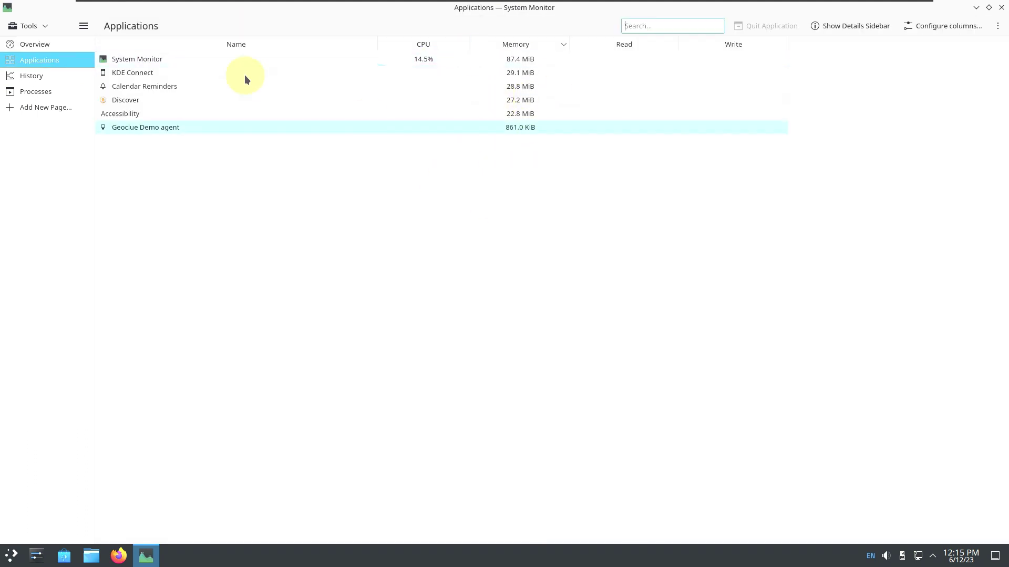
left_click(81, 81)
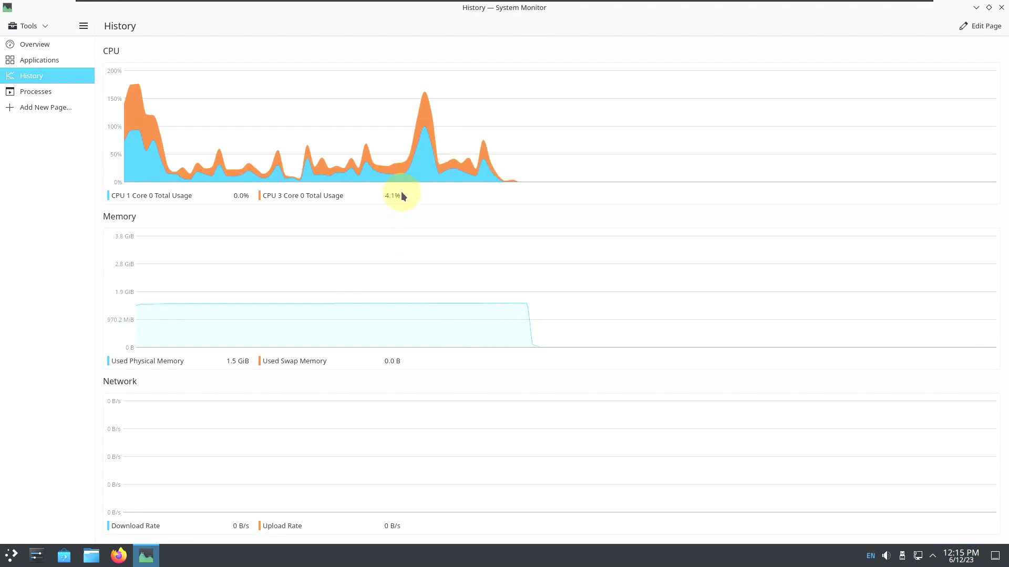
left_click(52, 93)
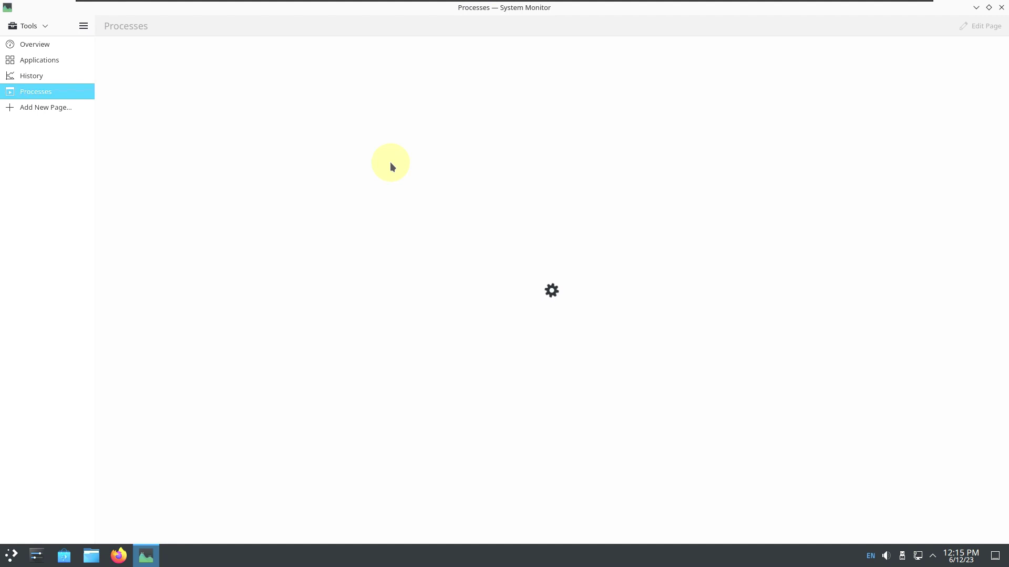
left_click(782, 27)
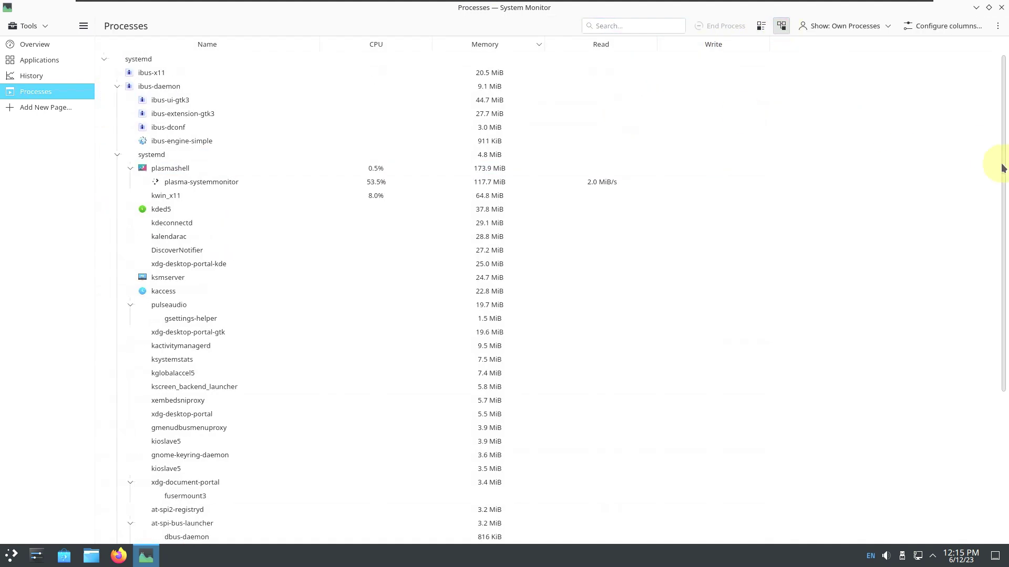
scroll(1001, 163, "down", 4)
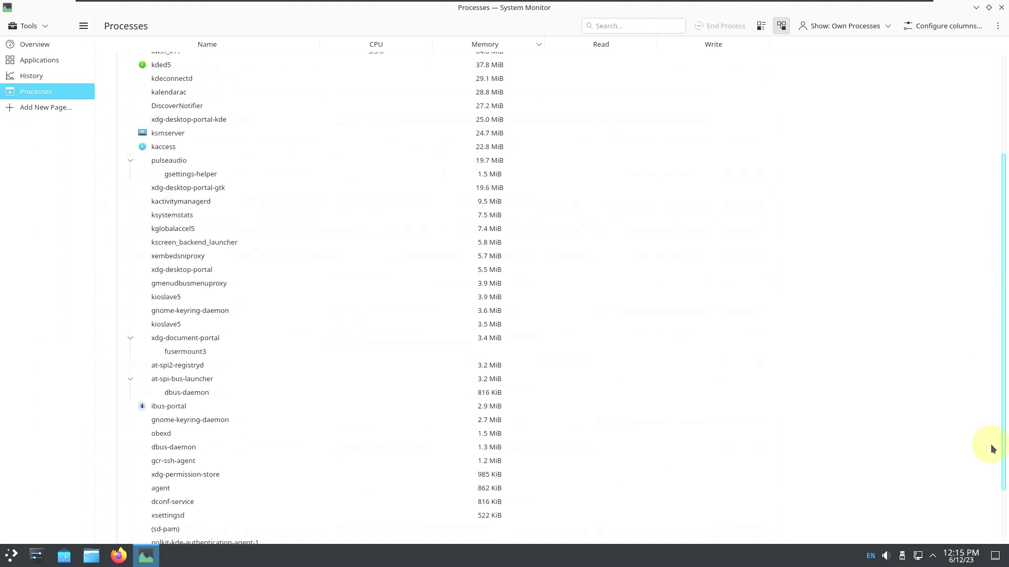
scroll(466, 135, "up", 1)
scroll(466, 135, "up", 4)
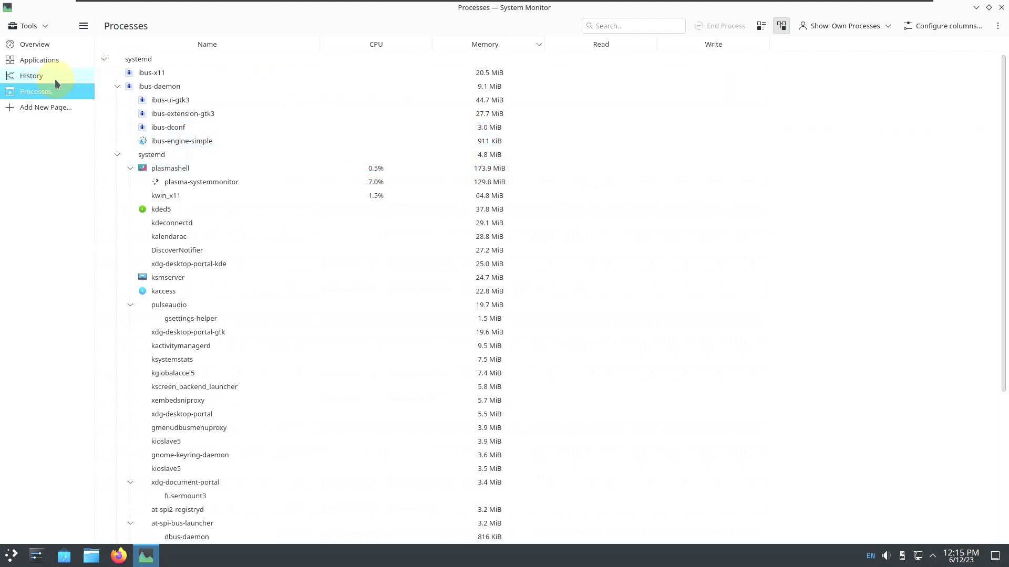
left_click(58, 51)
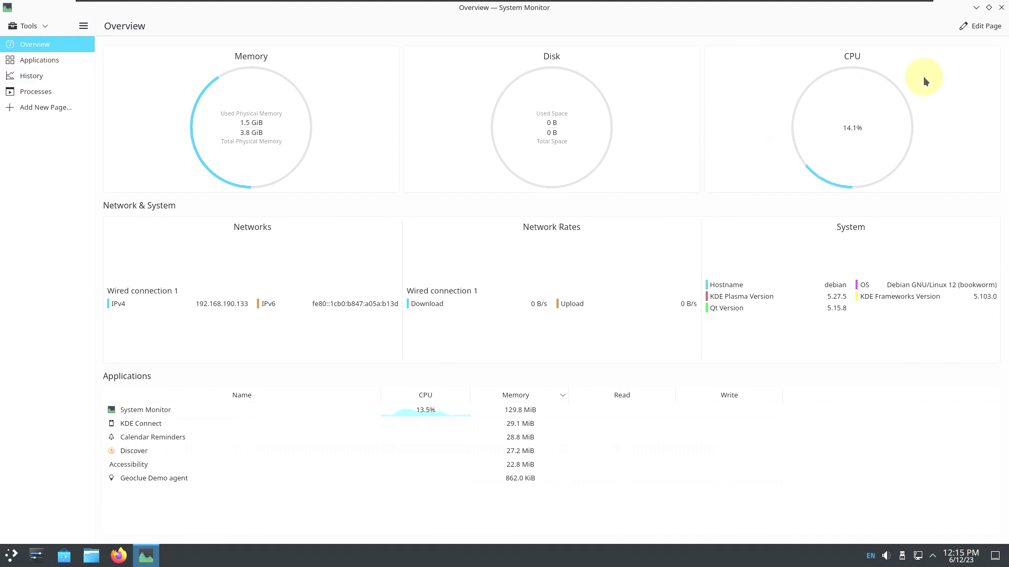
left_click(1002, 7)
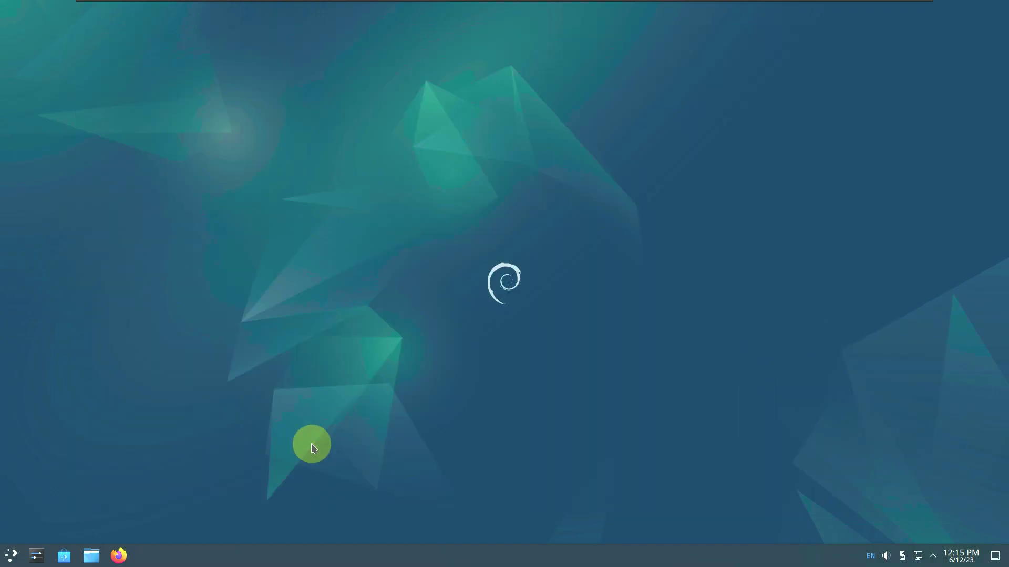
left_click(13, 556)
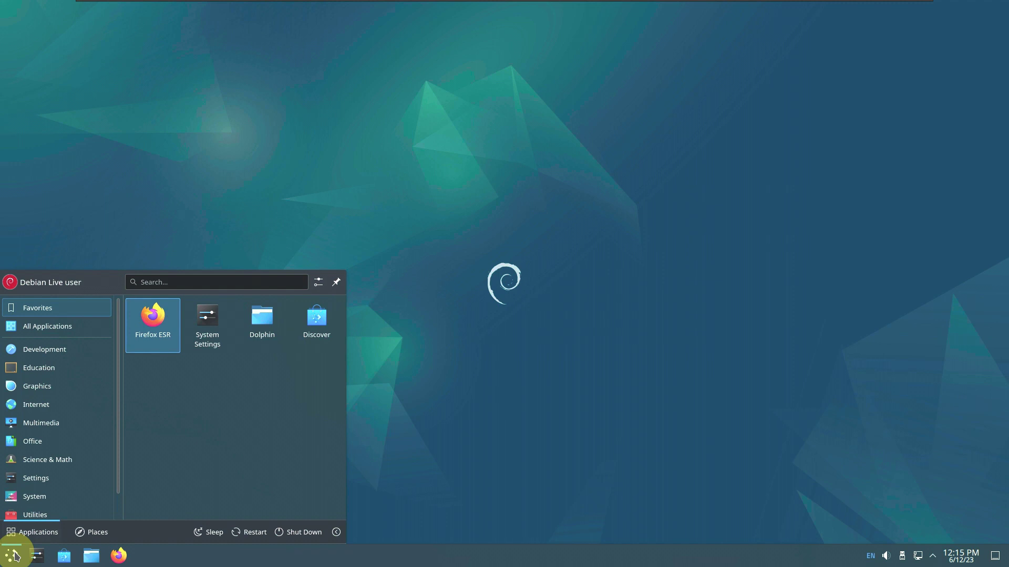
mouse_move(21, 491)
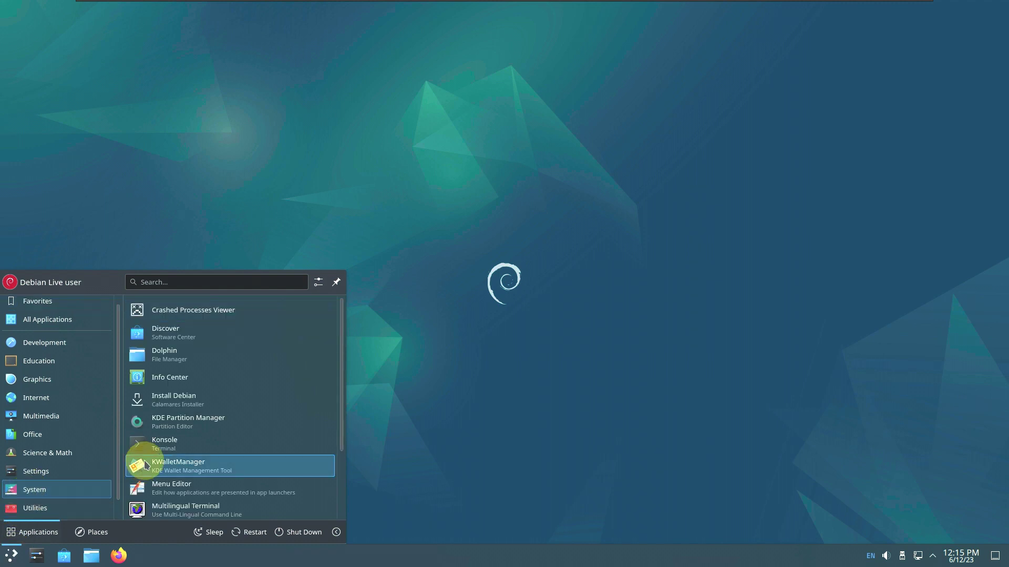
left_click(150, 450)
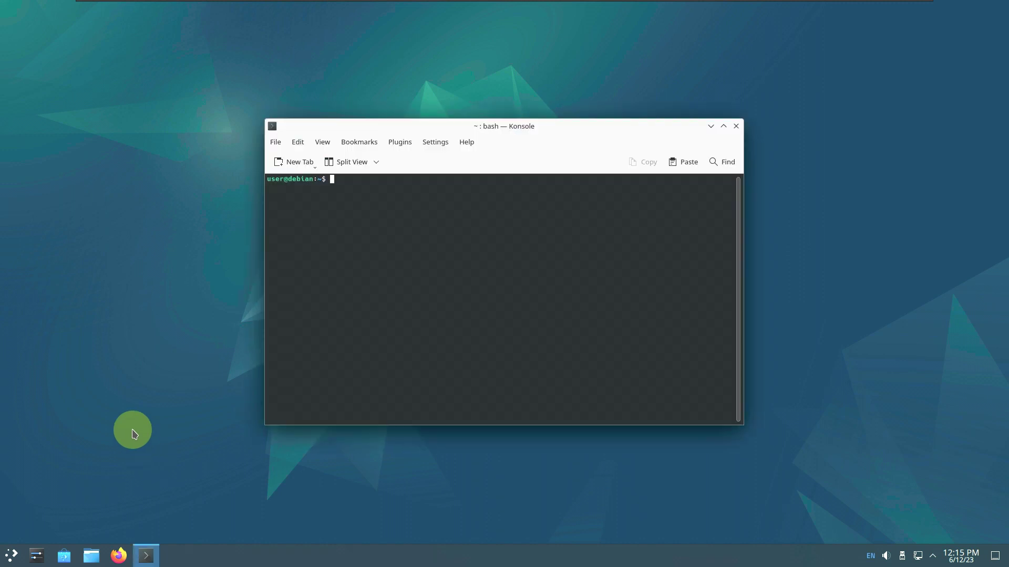
left_click(475, 146)
left_click(488, 238)
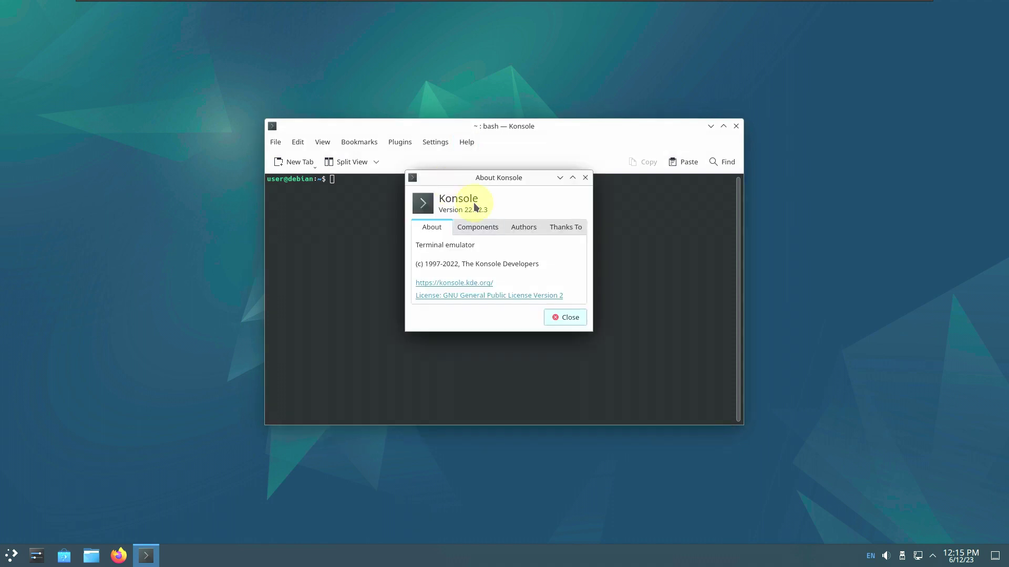
left_click(724, 126)
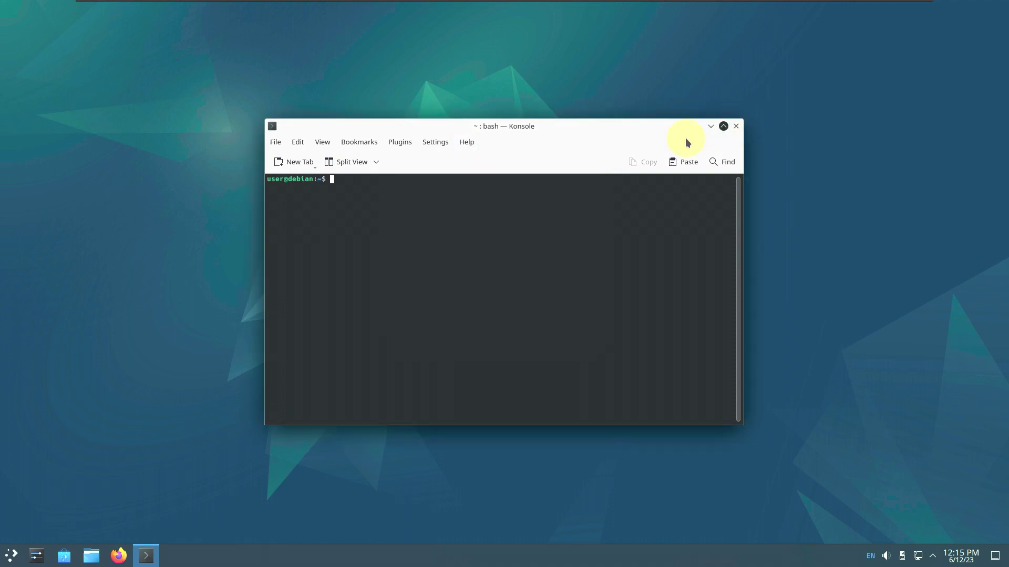
type("inxi")
key("Return")
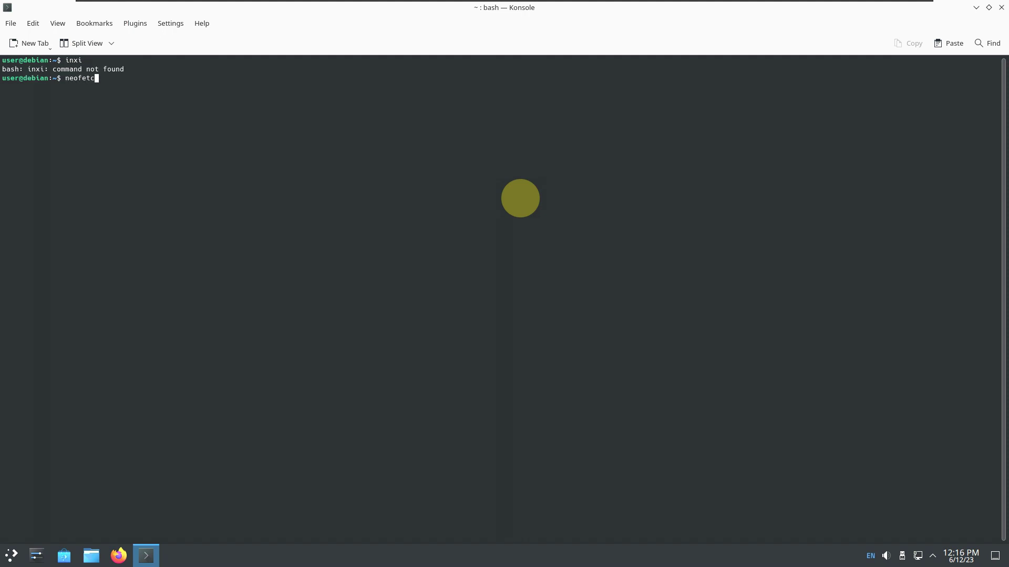
type("neofetch")
key("Return")
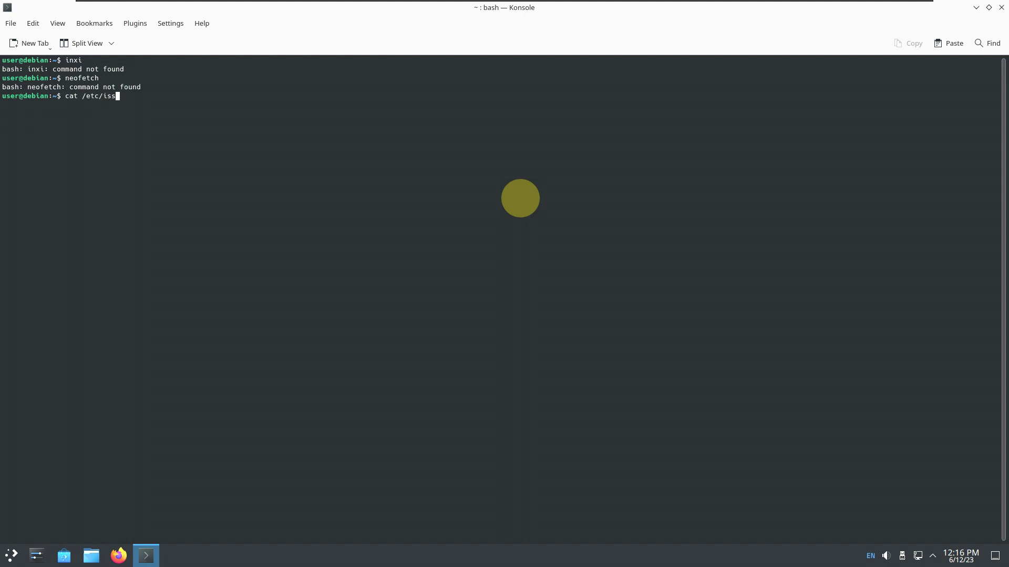
type("cat /etc/issue")
key("Return")
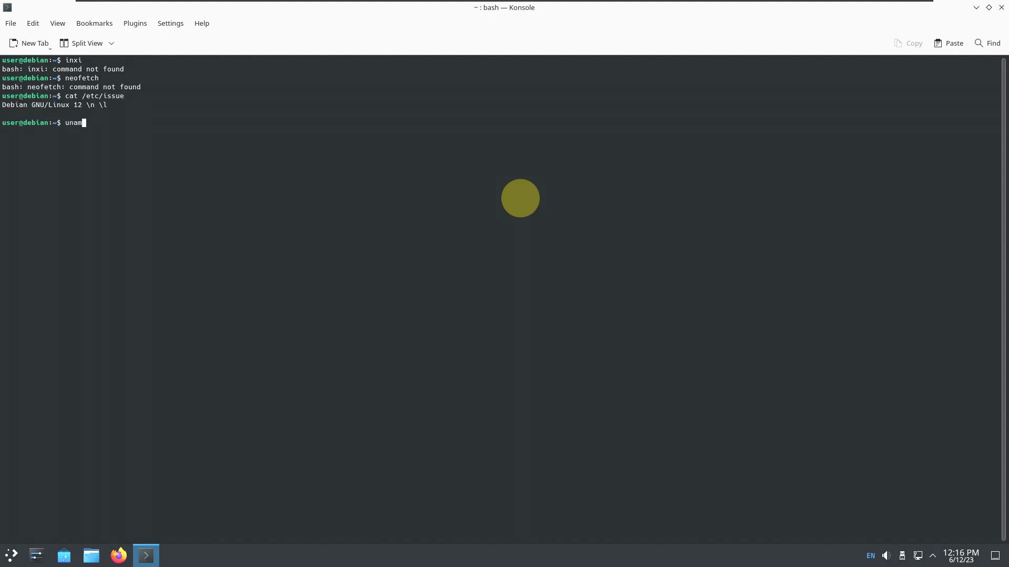
type("uname -a")
key("Return")
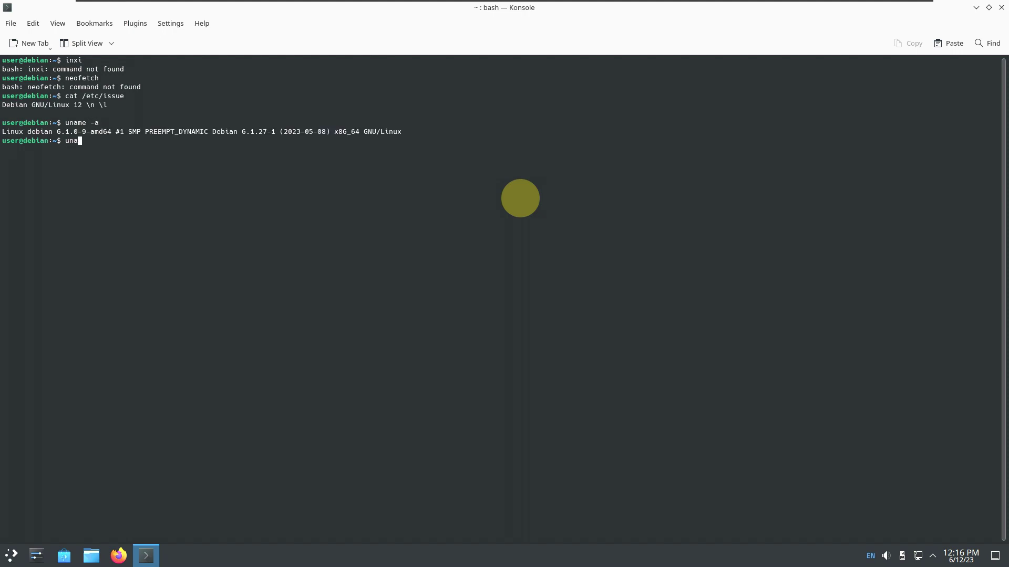
key("Return")
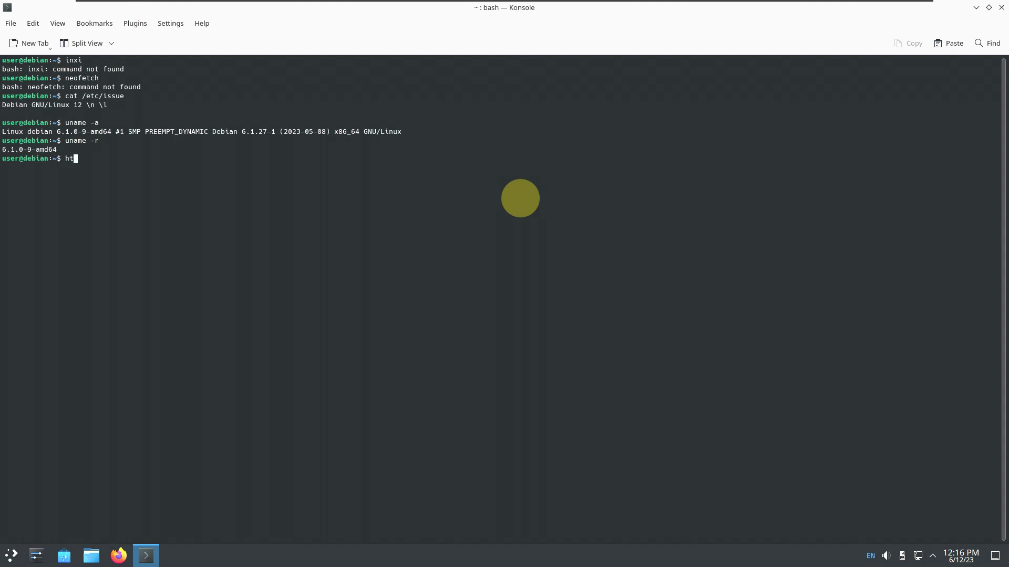
key("Return")
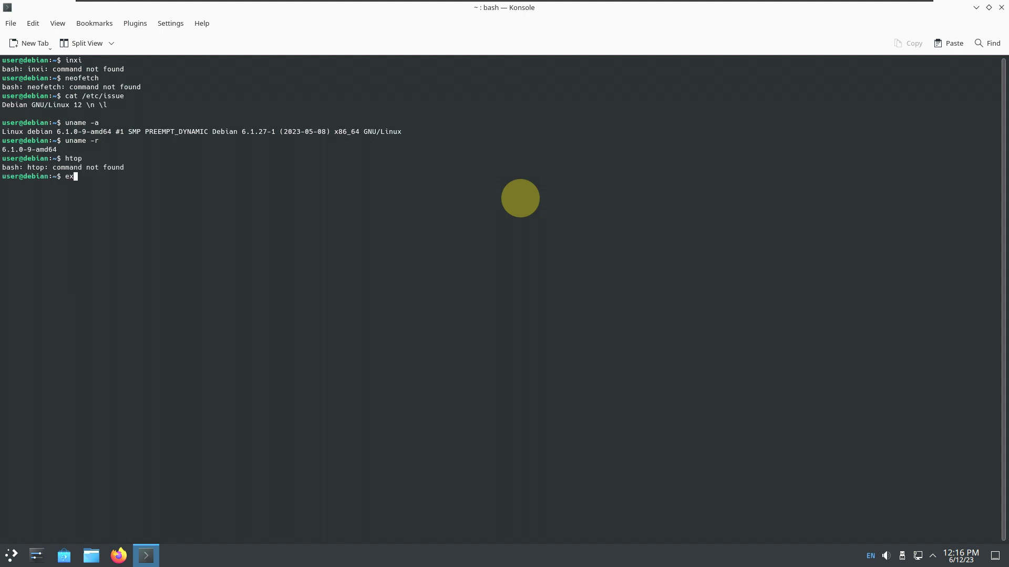
type("exit")
key("Return")
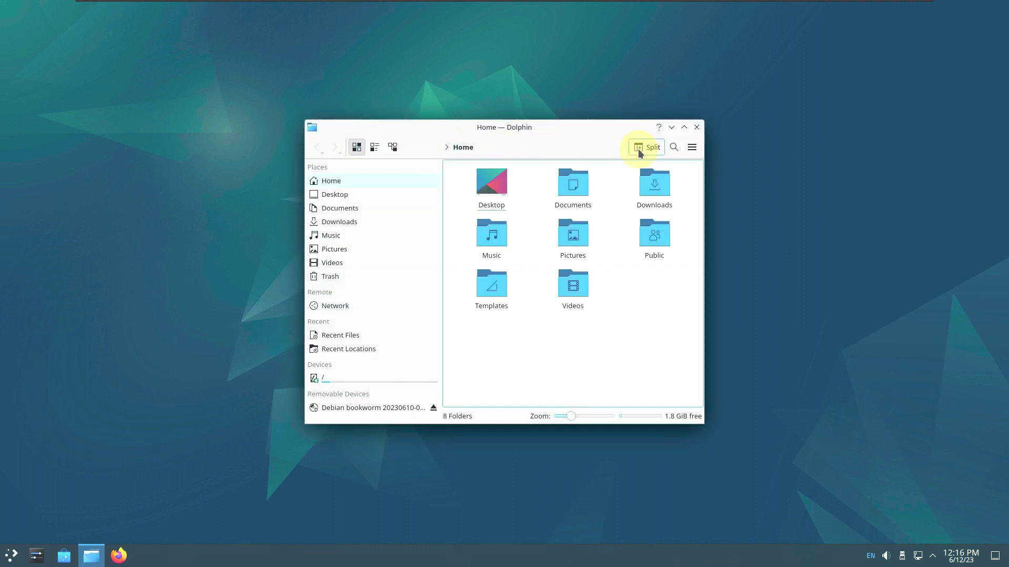
Check About Dolphin for version 22.12.3, dismiss it, and close Dolphin
left_click(686, 153)
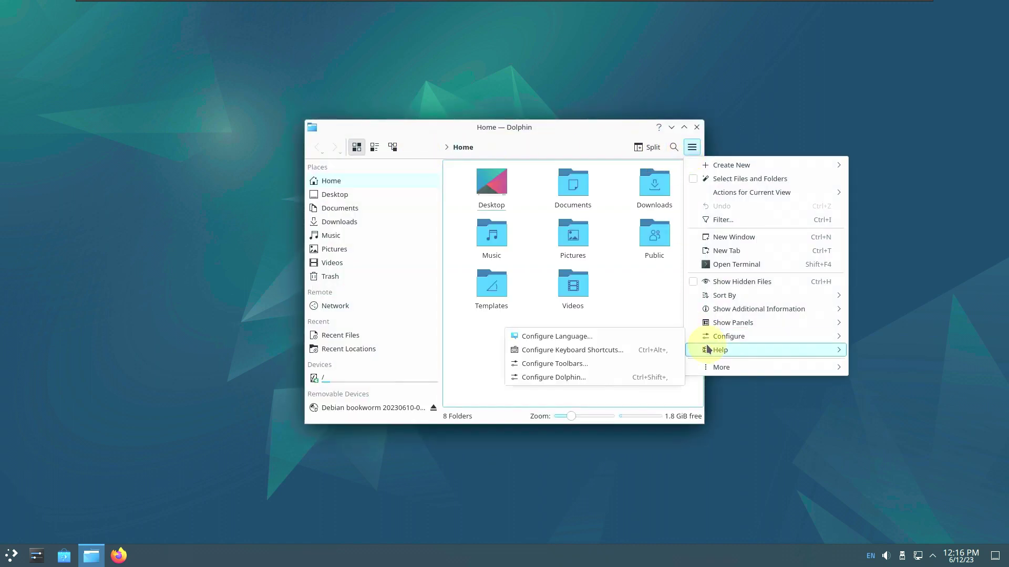
mouse_move(687, 350)
left_click(894, 429)
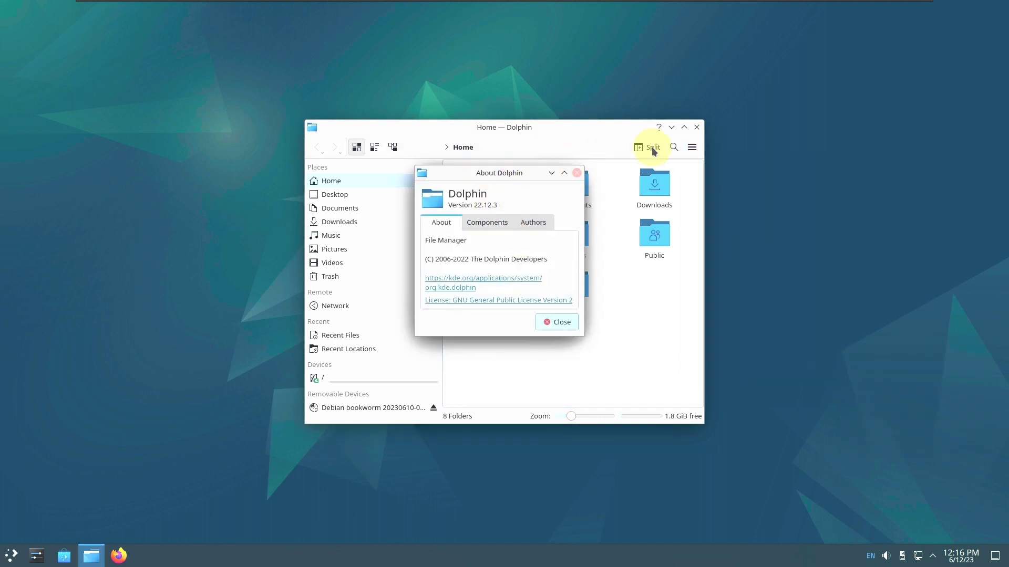
key("Escape")
left_click(697, 128)
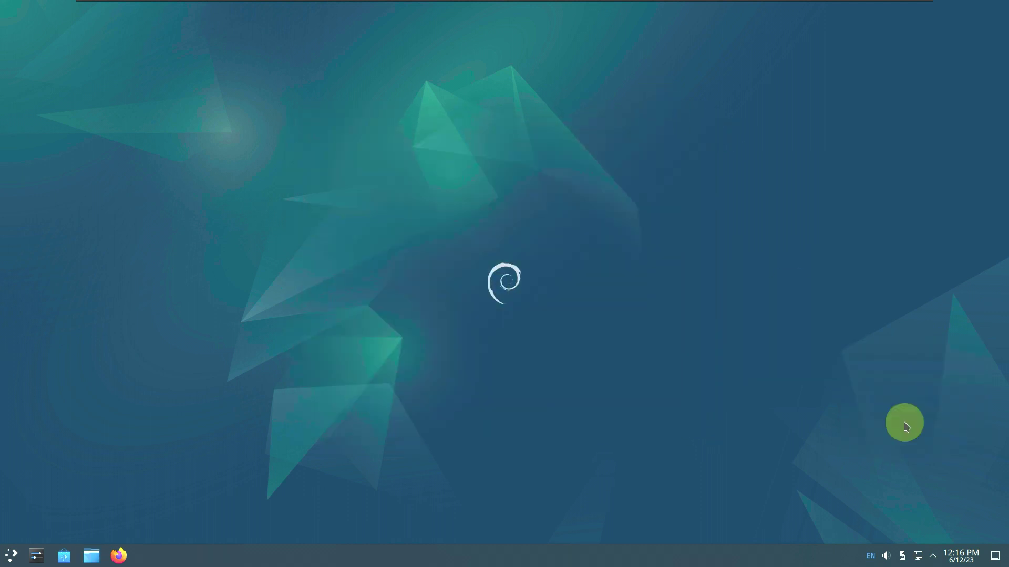
left_click(968, 559)
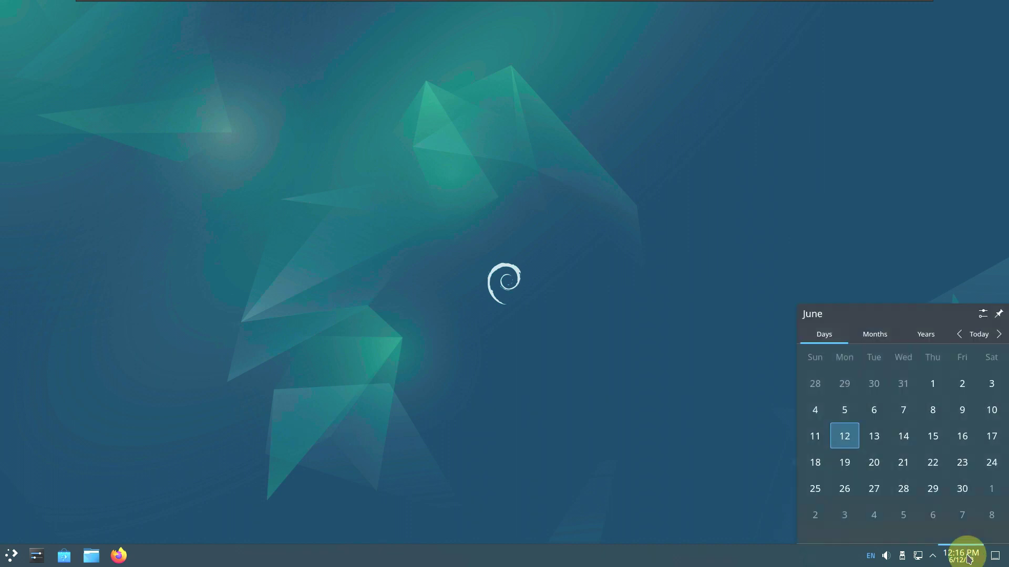
left_click(967, 559)
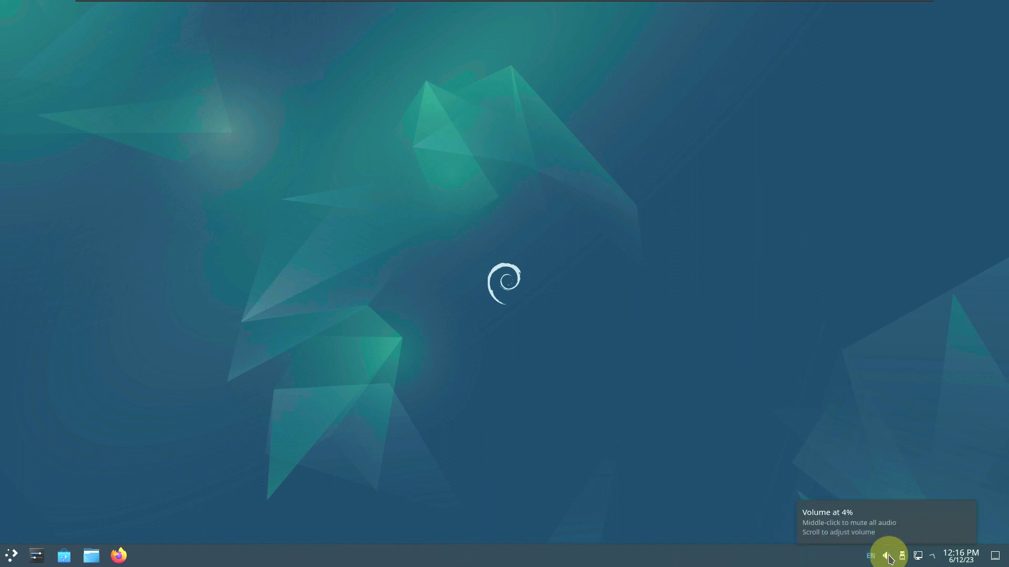
left_click(888, 557)
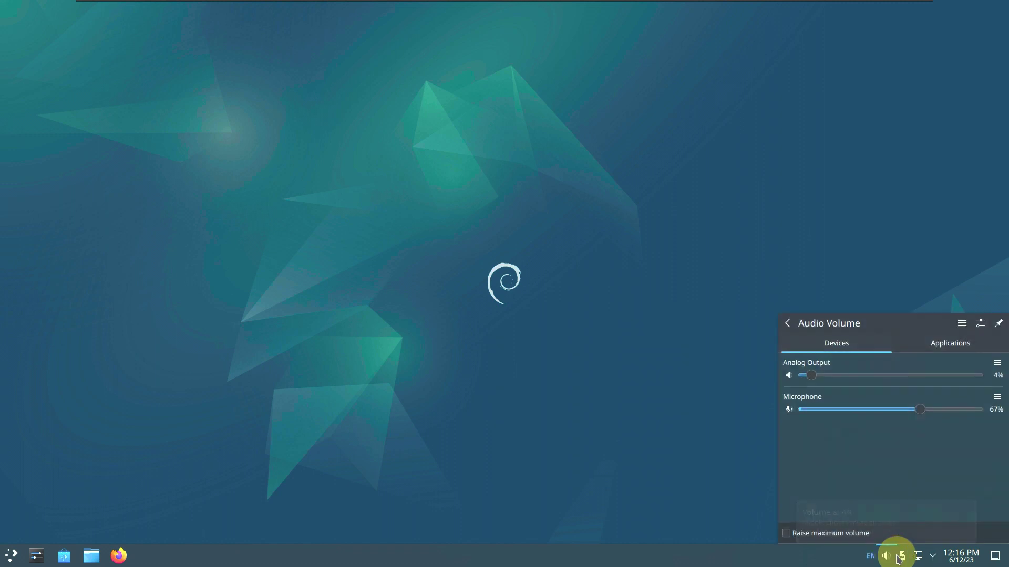
left_click(947, 344)
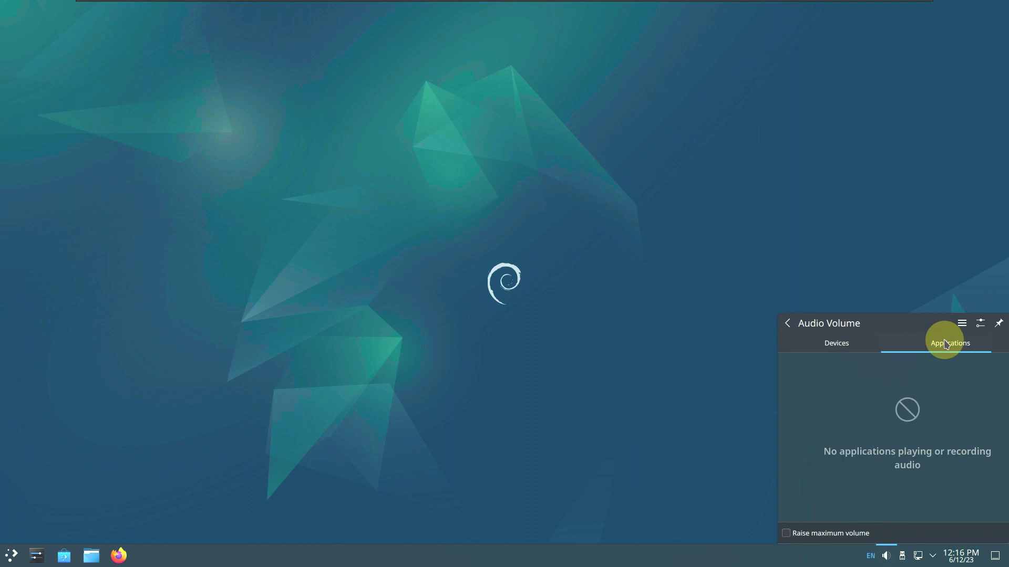
left_click(787, 326)
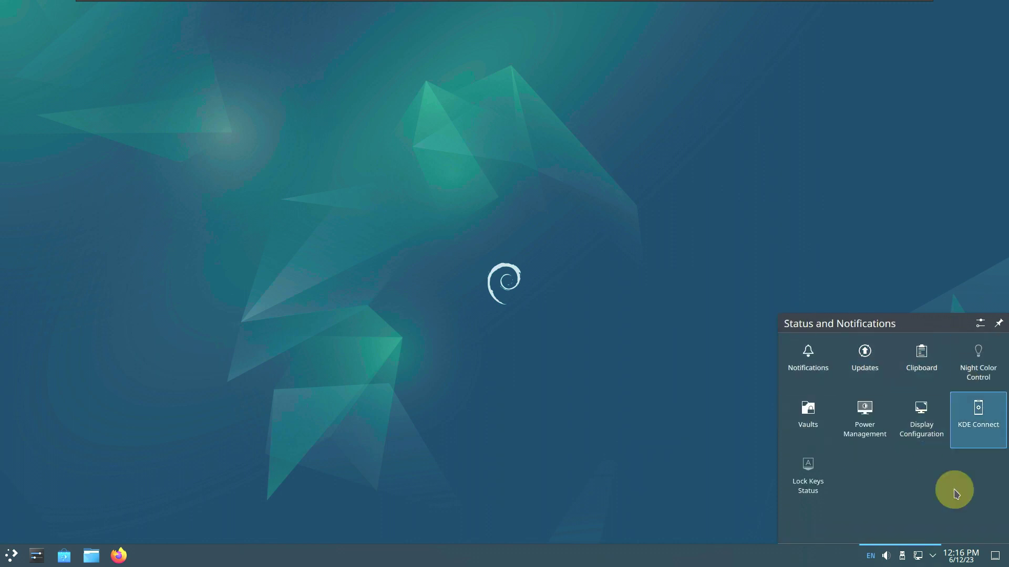
left_click(705, 309)
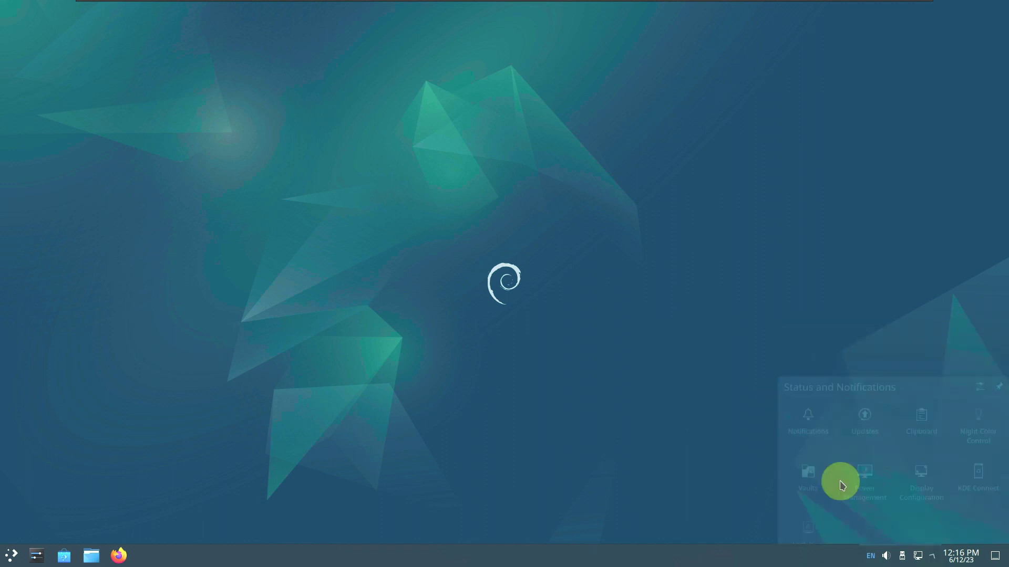
left_click(917, 557)
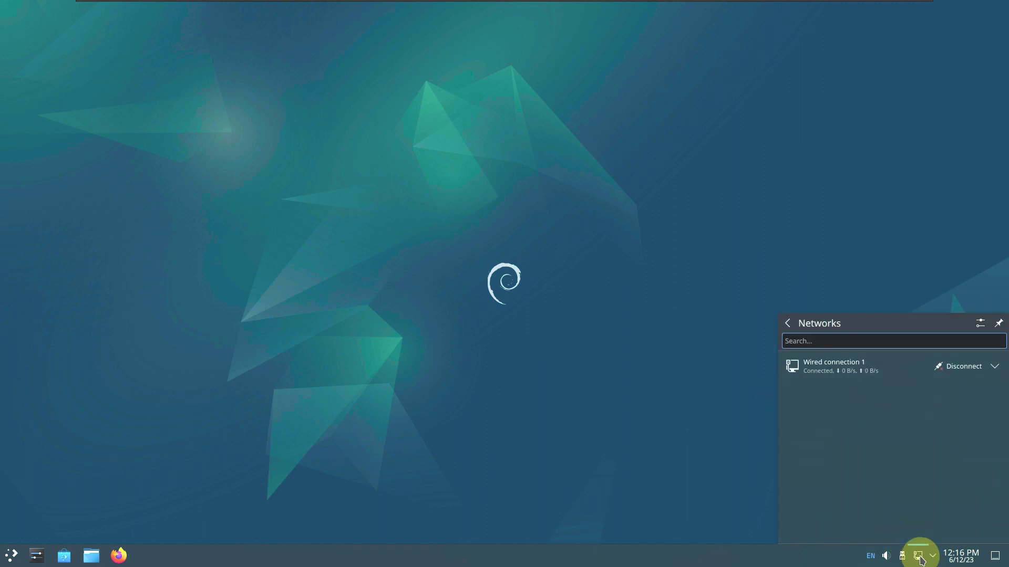
left_click(961, 555)
left_click(480, 255)
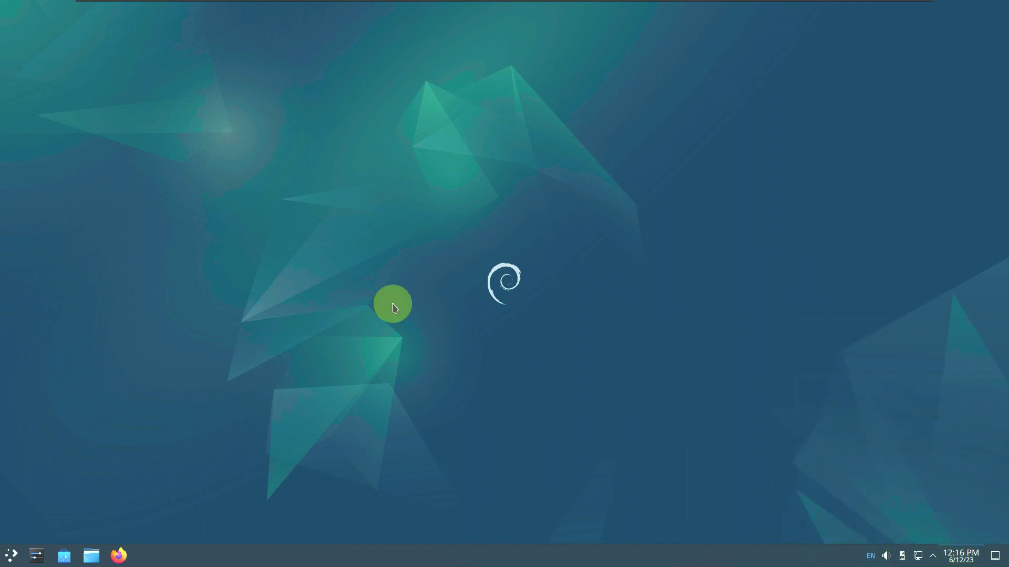
left_click_drag(91, 556, 344, 181)
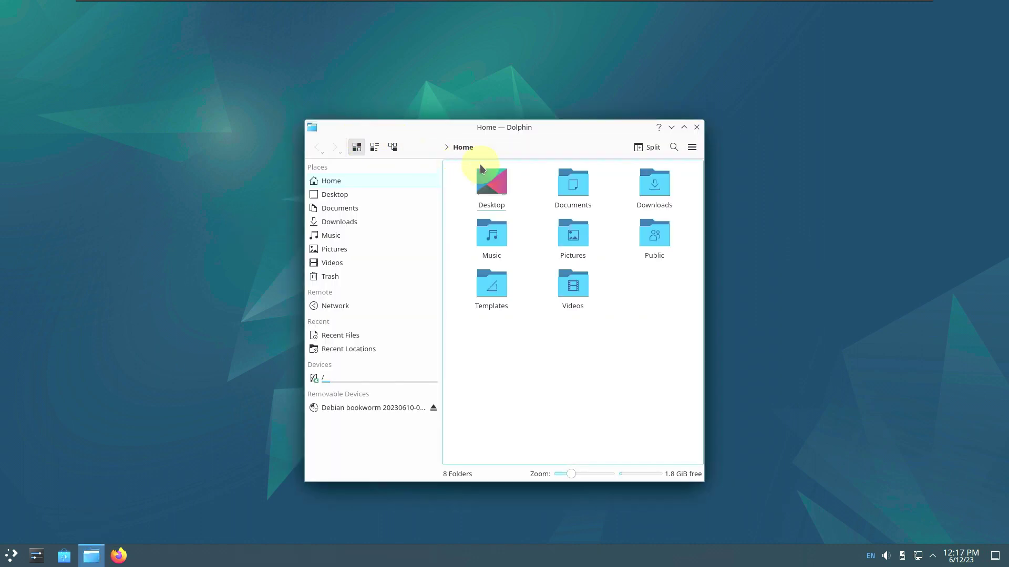
left_click(674, 149)
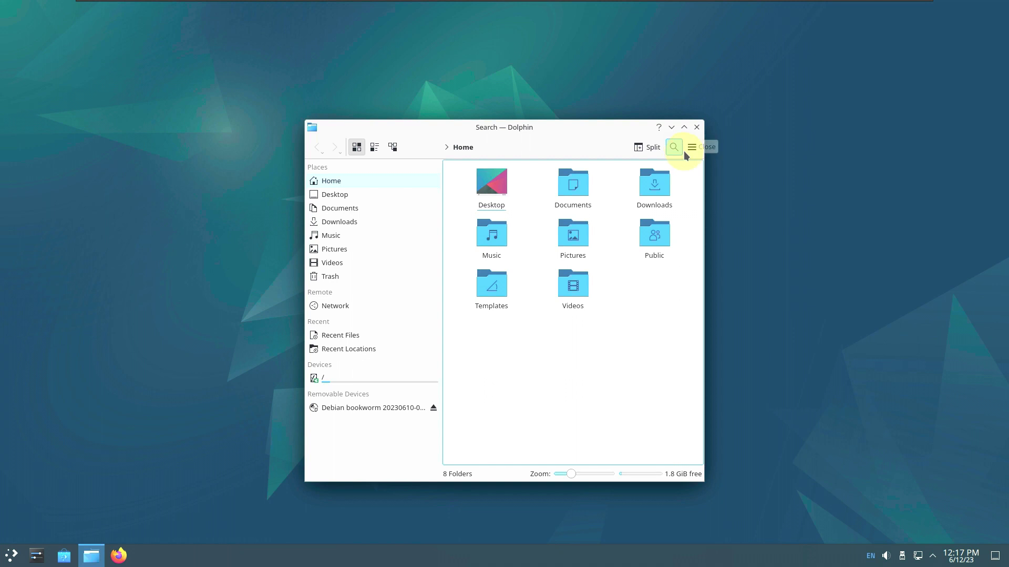
left_click(691, 148)
mouse_move(712, 354)
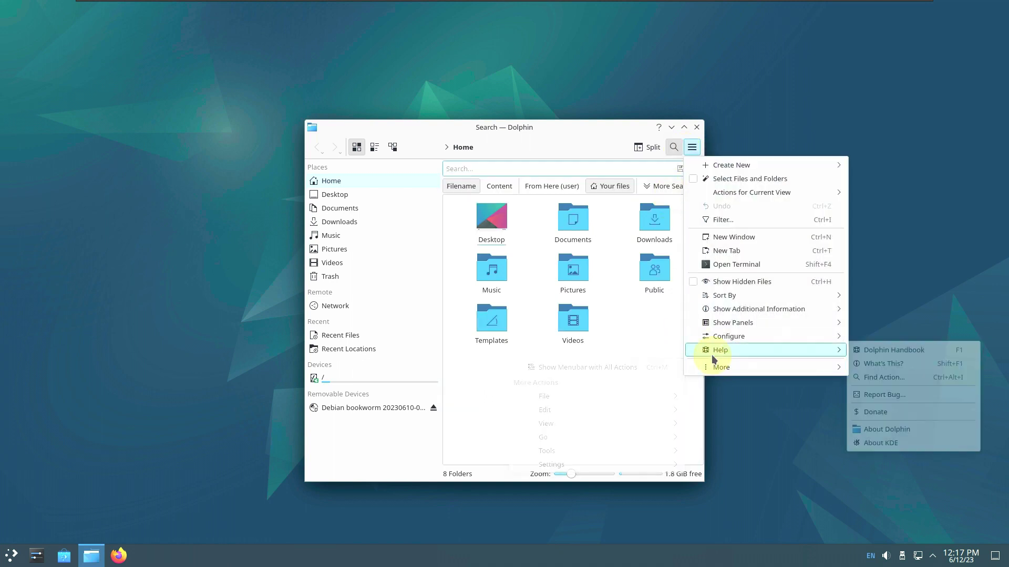
left_click(905, 429)
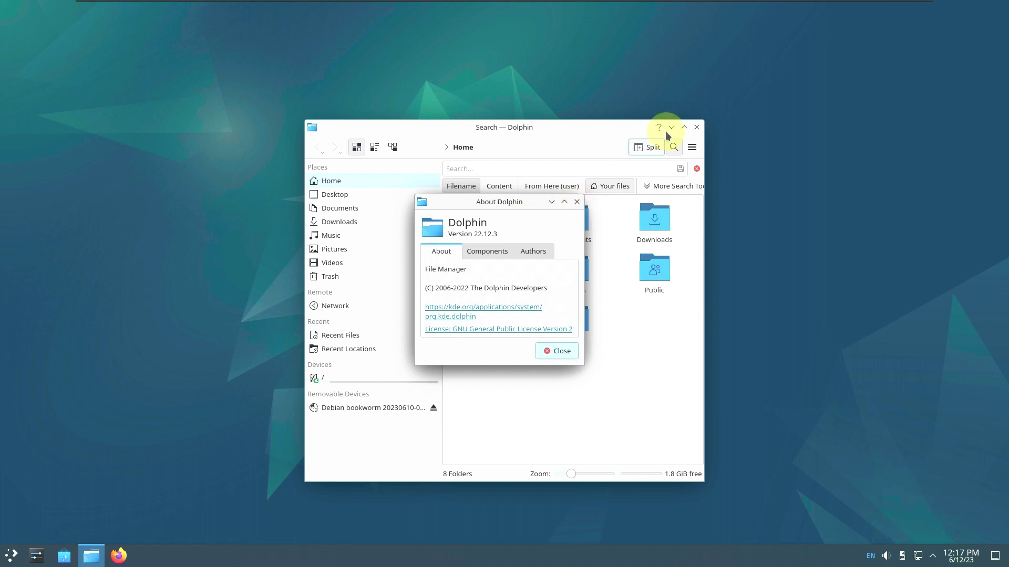
left_click(697, 128)
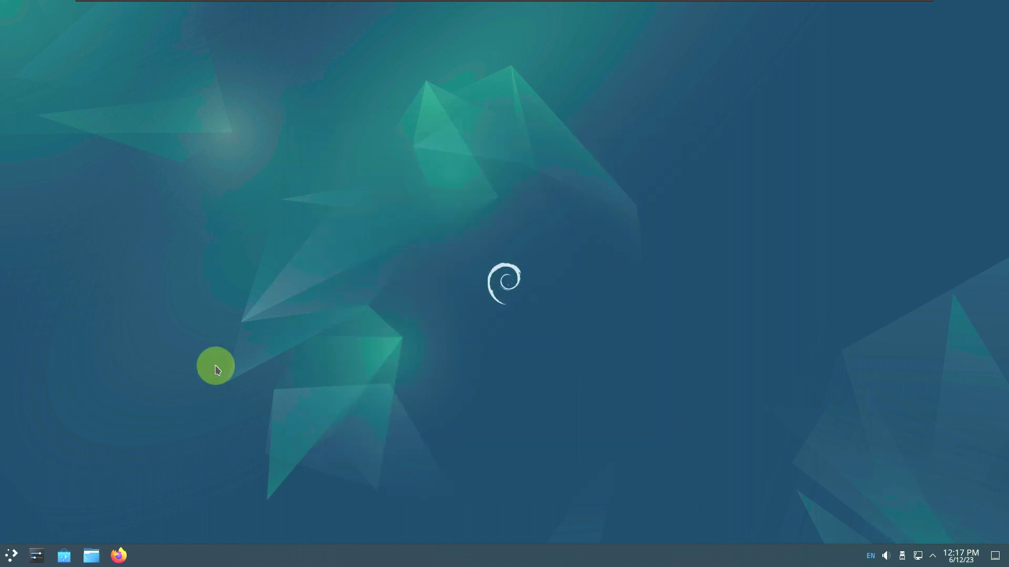
Launch Firefox ESR from the launcher's All Applications list
left_click(11, 556)
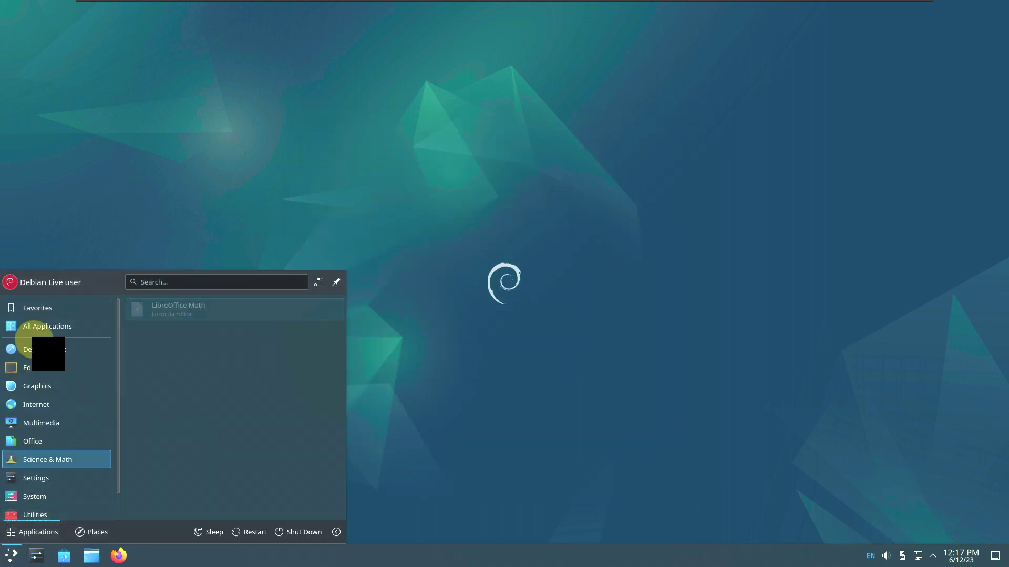
left_click(38, 327)
scroll(220, 357, "down", 4)
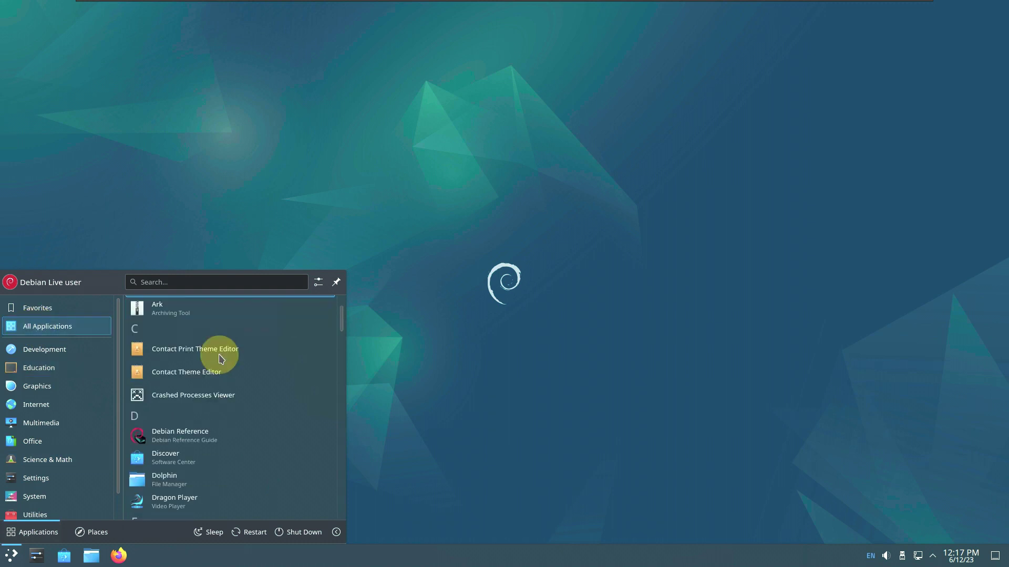
scroll(221, 359, "down", 6)
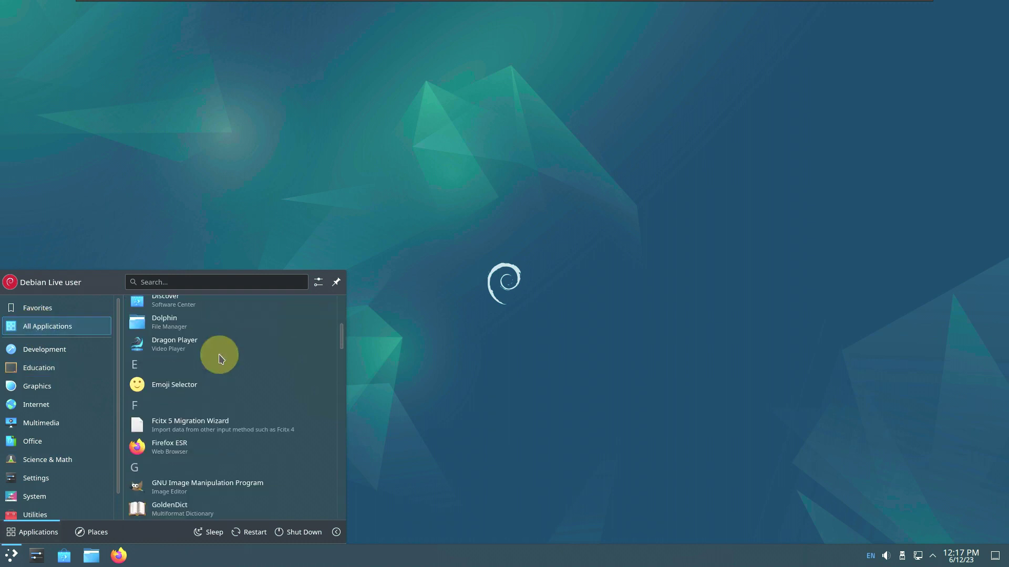
scroll(221, 359, "down", 3)
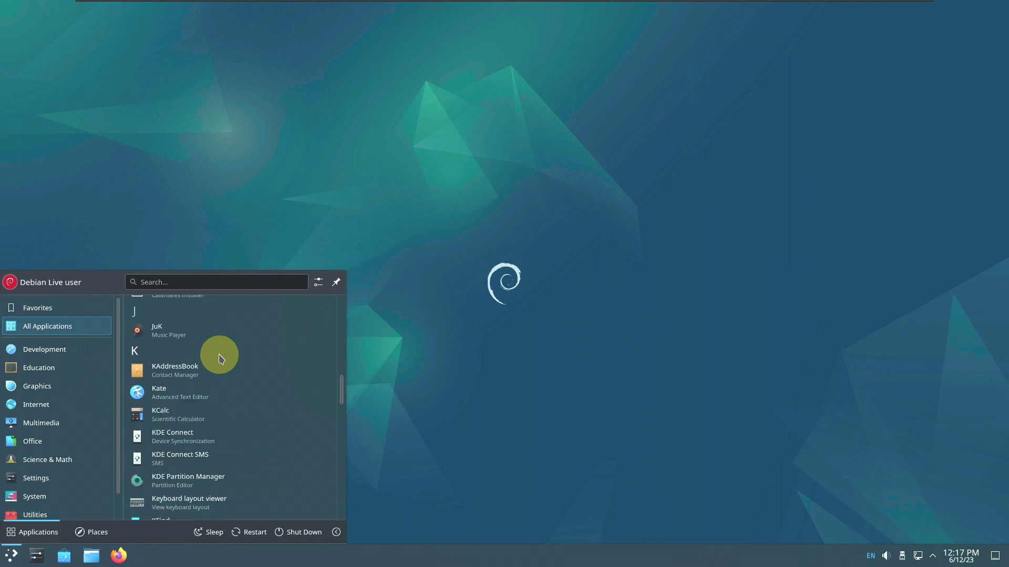
scroll(220, 359, "up", 9)
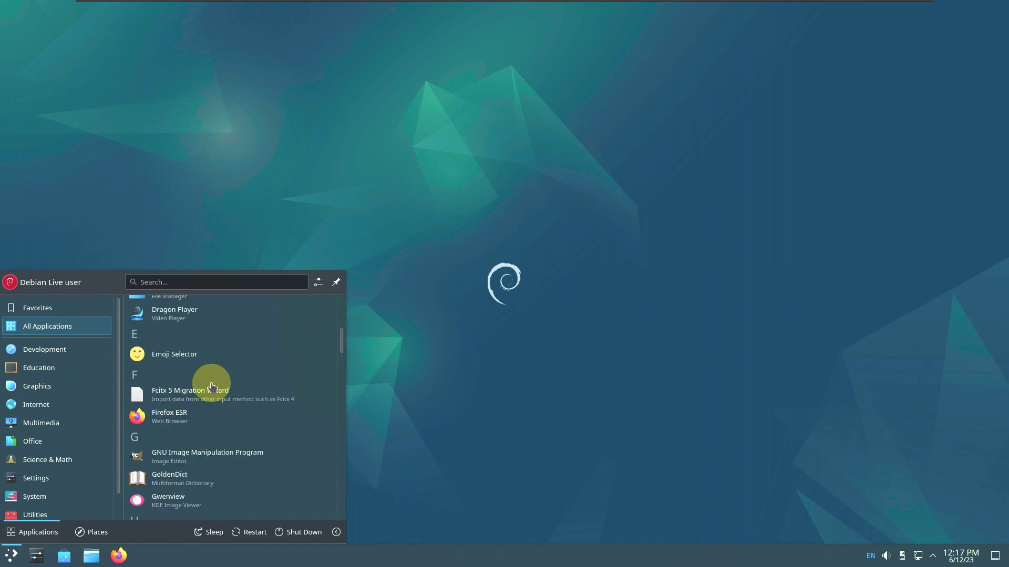
left_click(204, 413)
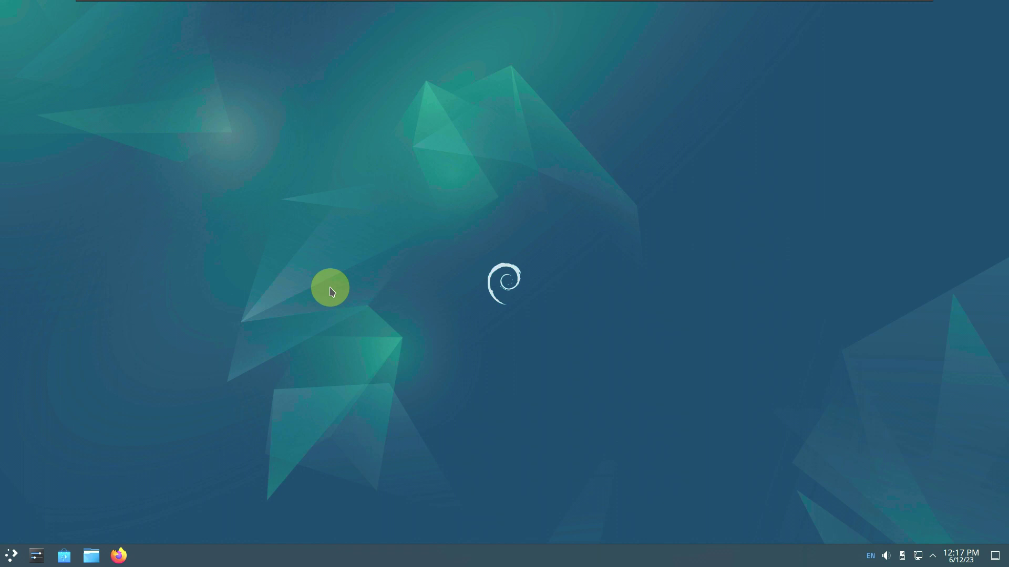
left_click(11, 556)
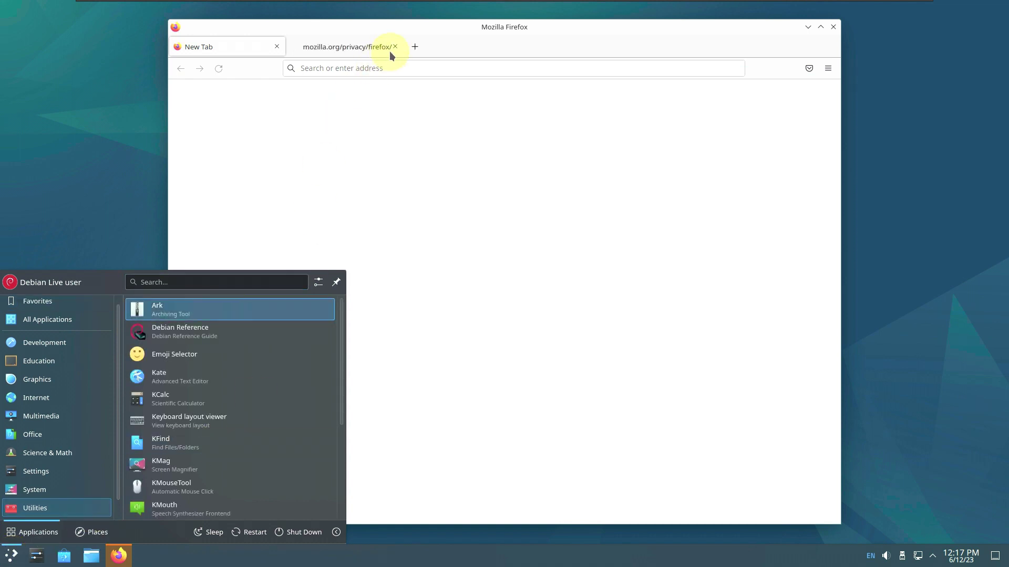
Close the mozilla.org privacy tab and open About Firefox, selecting the 102.11.0esr version text
left_click(397, 47)
left_click(396, 47)
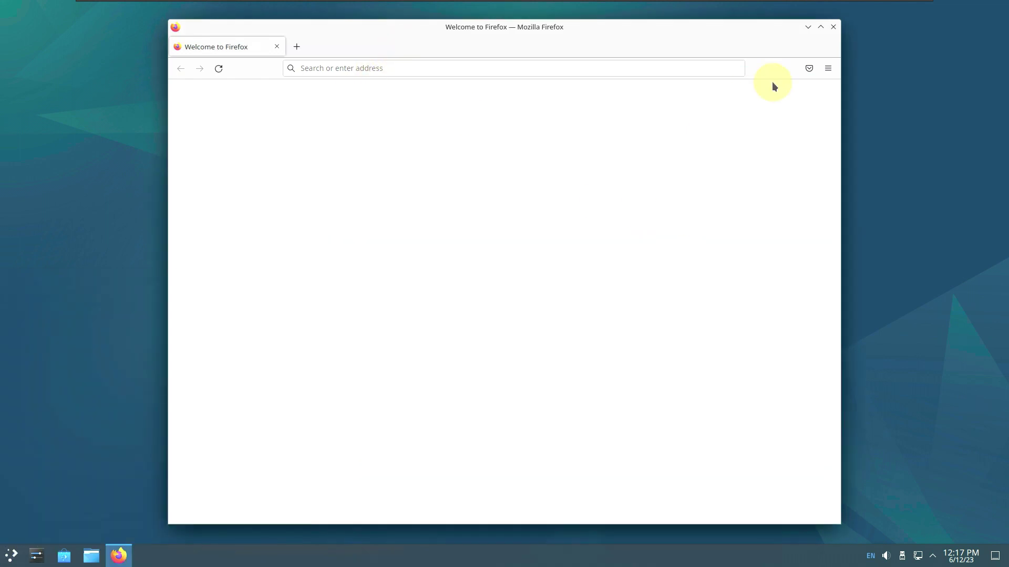
left_click(828, 70)
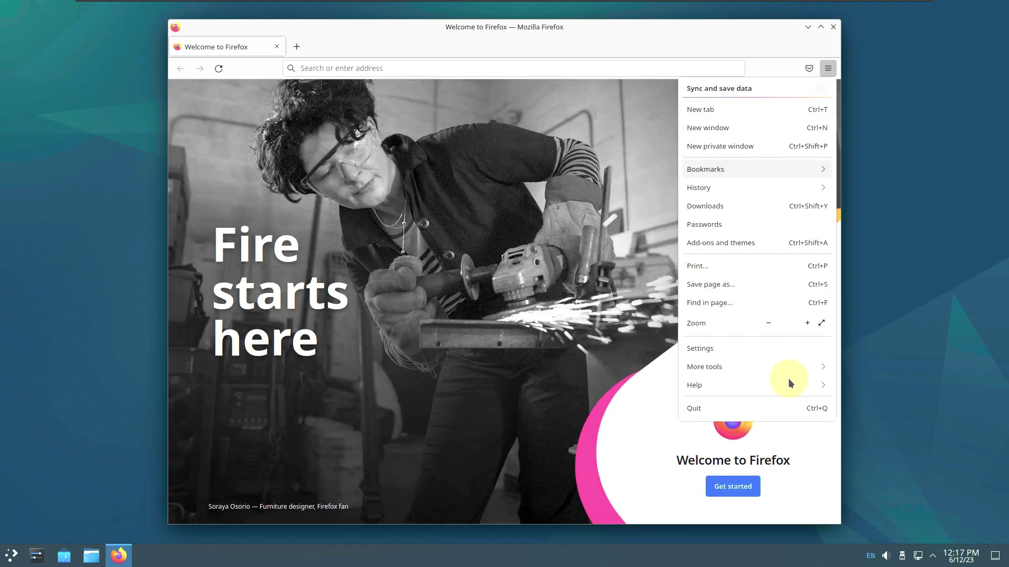
left_click(790, 384)
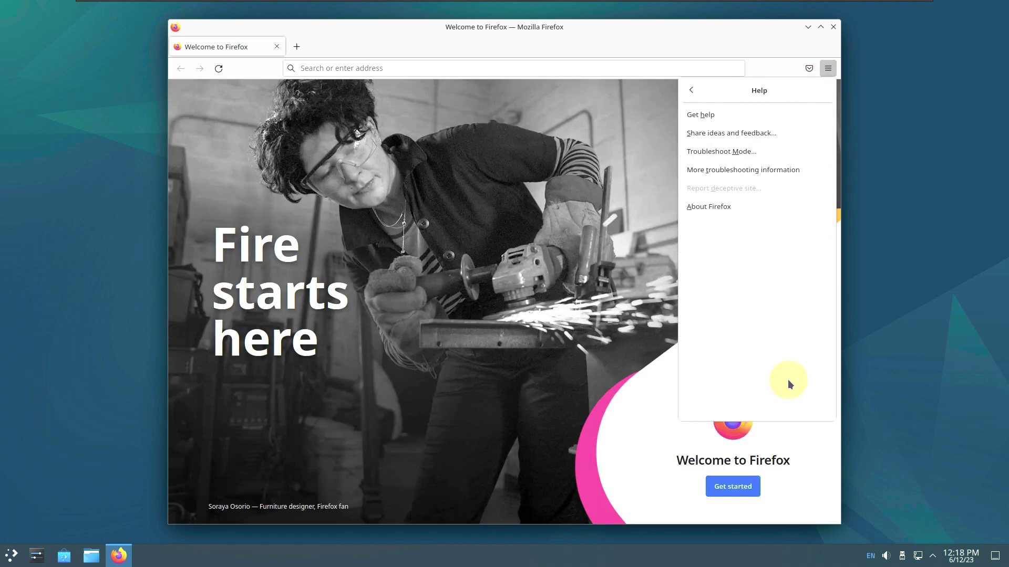
left_click(704, 206)
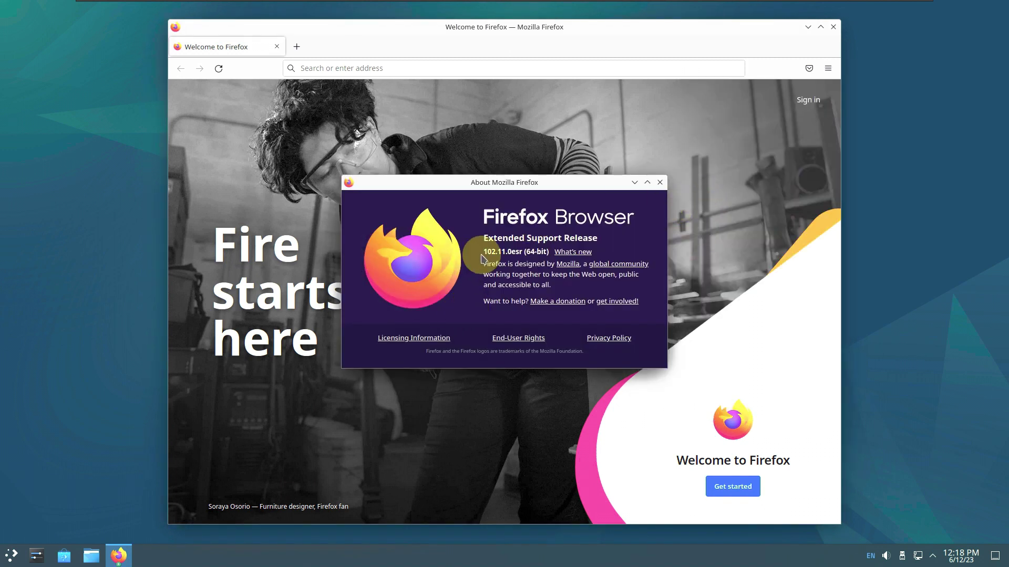
left_click_drag(486, 254, 530, 253)
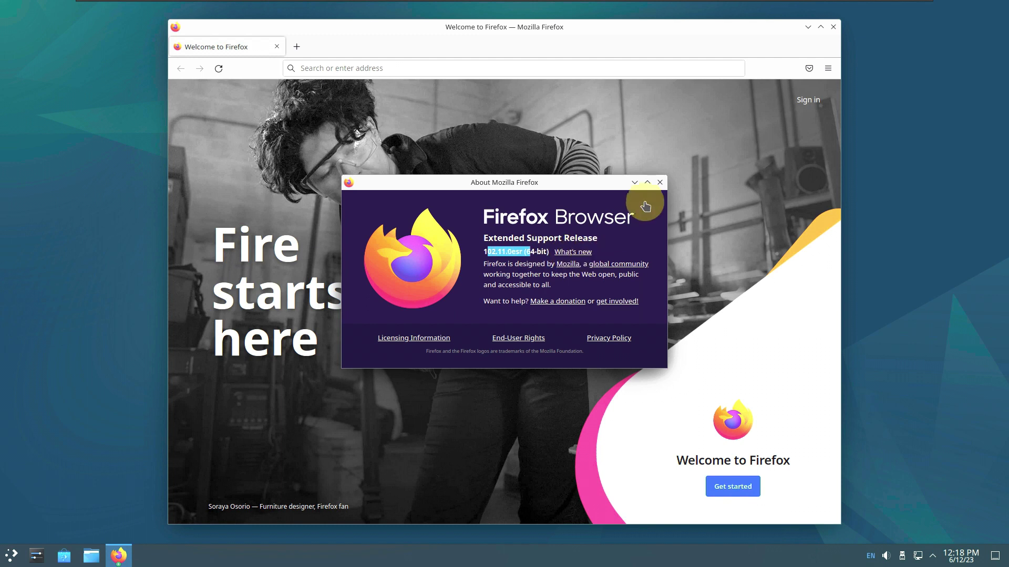
Close About Firefox, search for 'debi', and open the official Debian website result
left_click(660, 183)
left_click(535, 64)
type("debian")
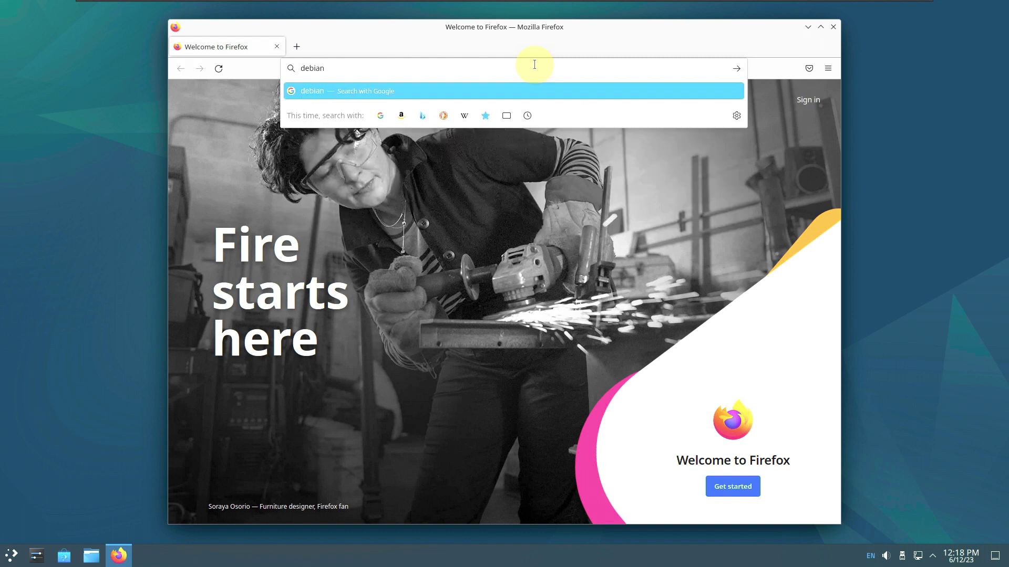
key("Return")
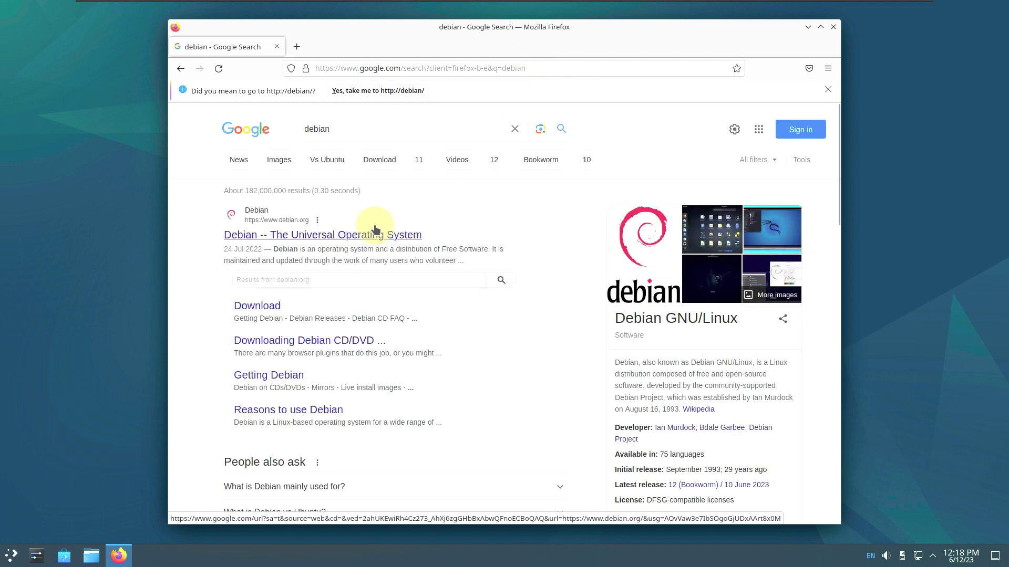
left_click(402, 235)
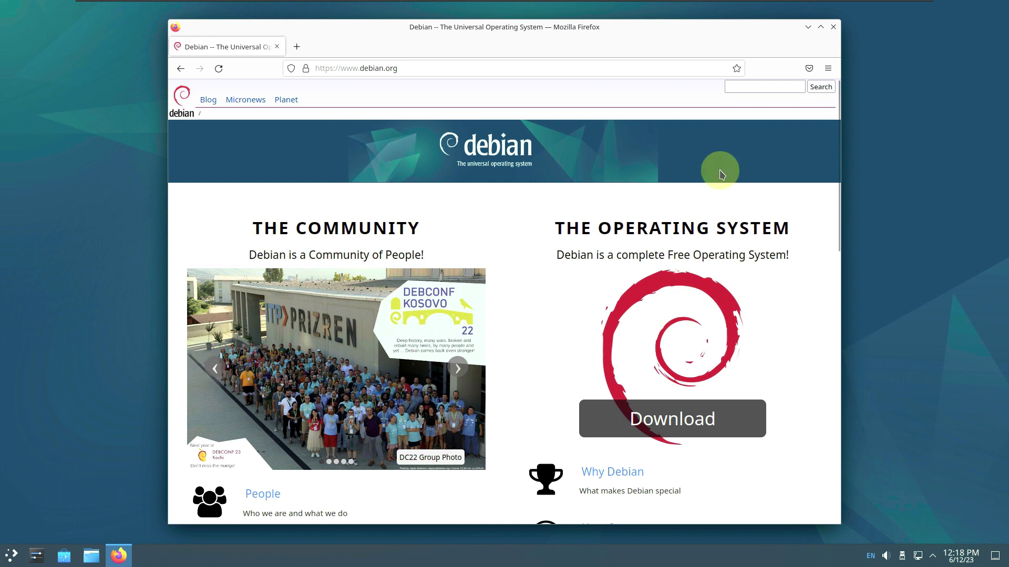
Maximize Firefox and open the 'Debian 12 bookworm released' Project News article
left_click(820, 27)
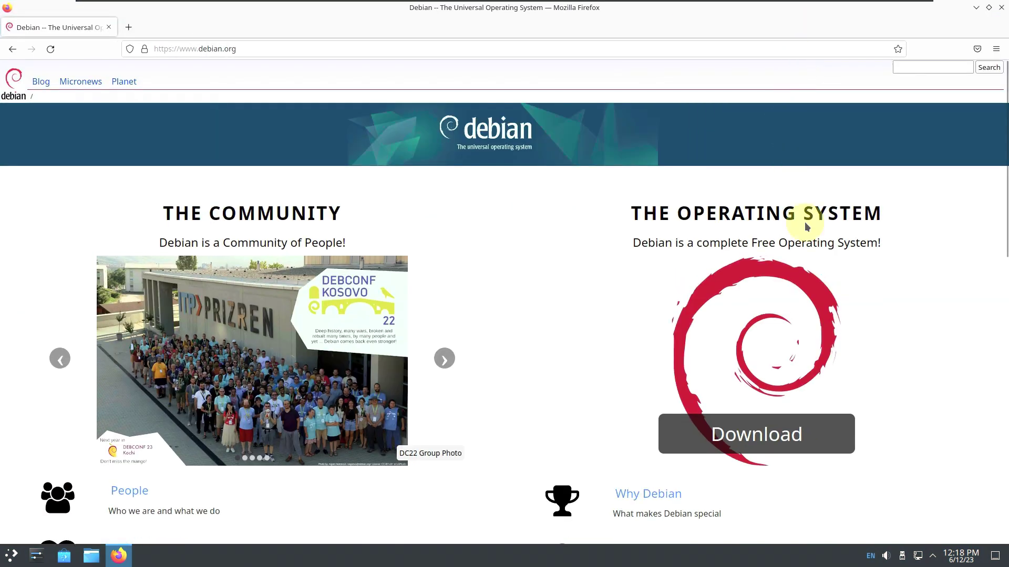
scroll(794, 275, "down", 5)
scroll(793, 275, "down", 5)
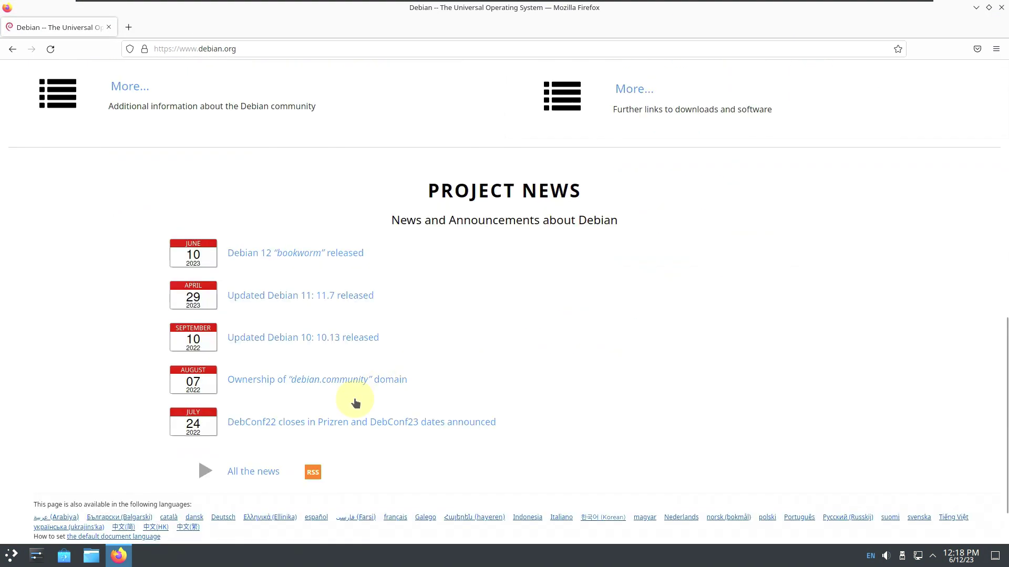
left_click(322, 254)
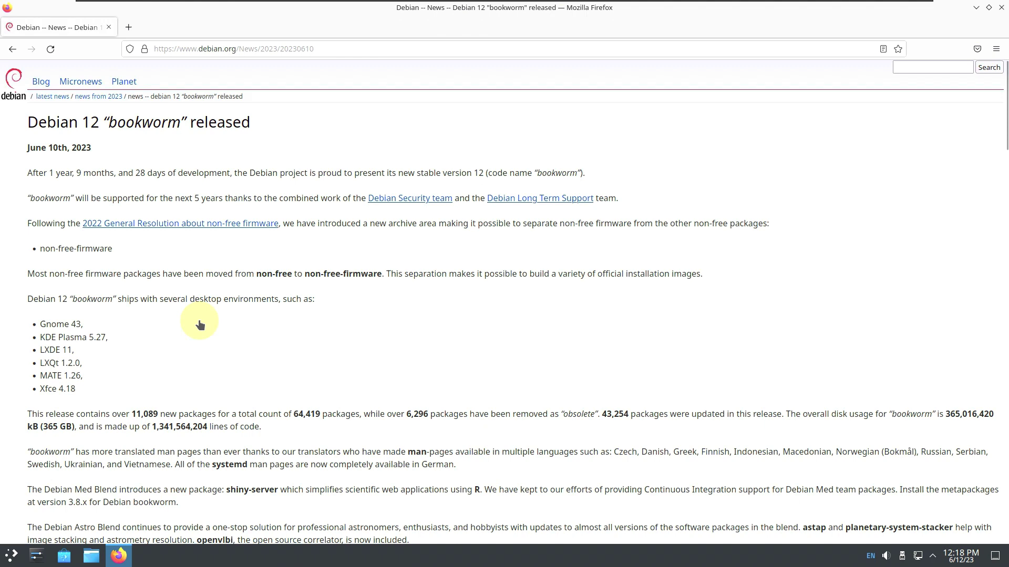
Read through the bookworm article and open its 'live images' link in a new tab
scroll(189, 347, "down", 2)
scroll(180, 360, "down", 6)
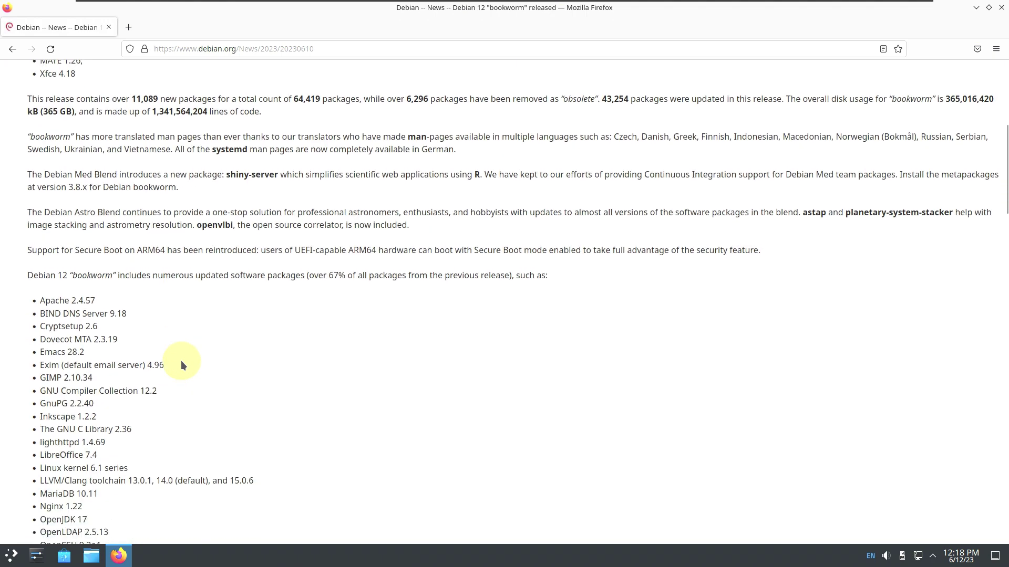
scroll(181, 361, "down", 8)
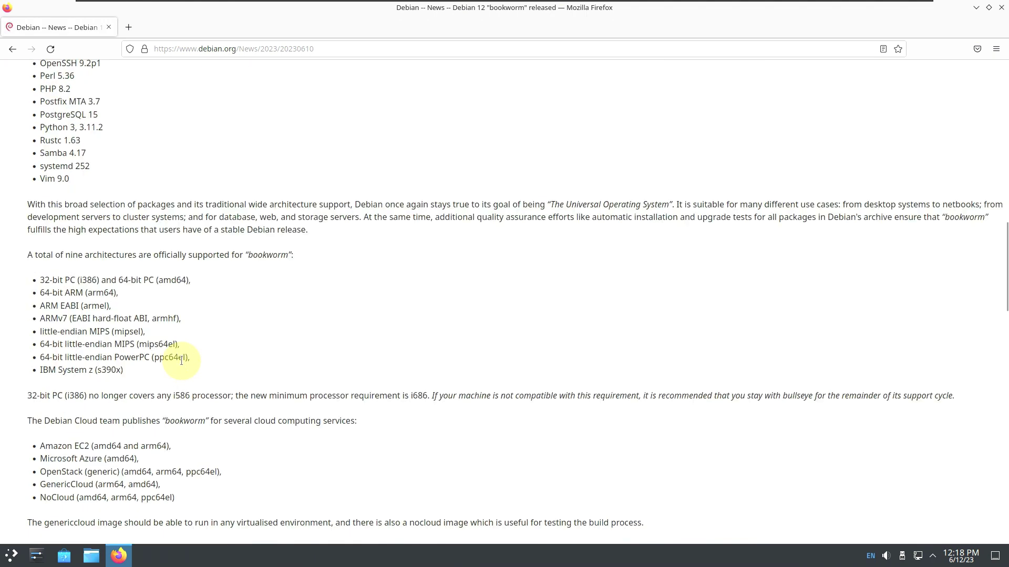
scroll(181, 360, "down", 10)
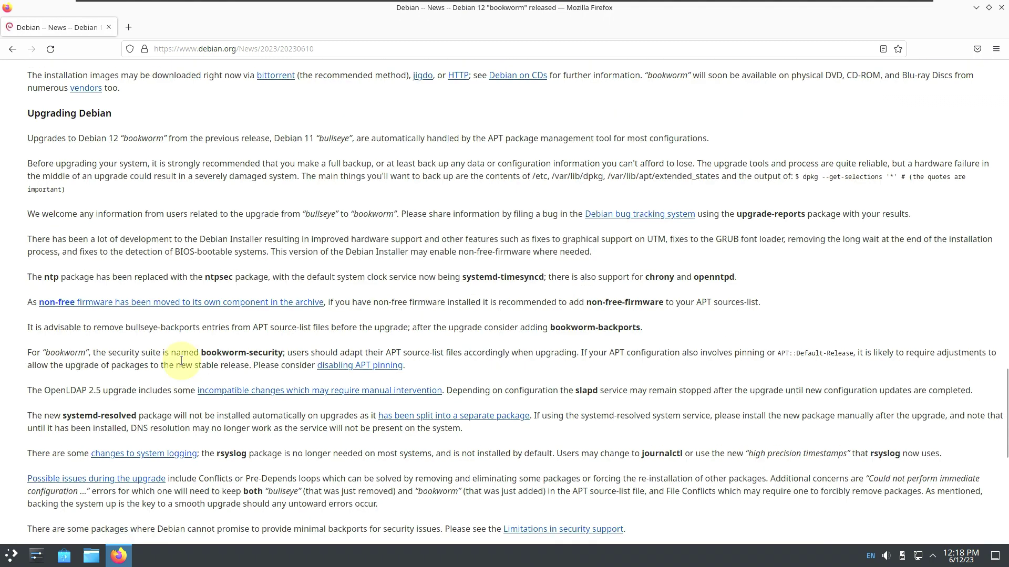
scroll(181, 360, "down", 5)
scroll(181, 361, "up", 6)
scroll(181, 361, "up", 17)
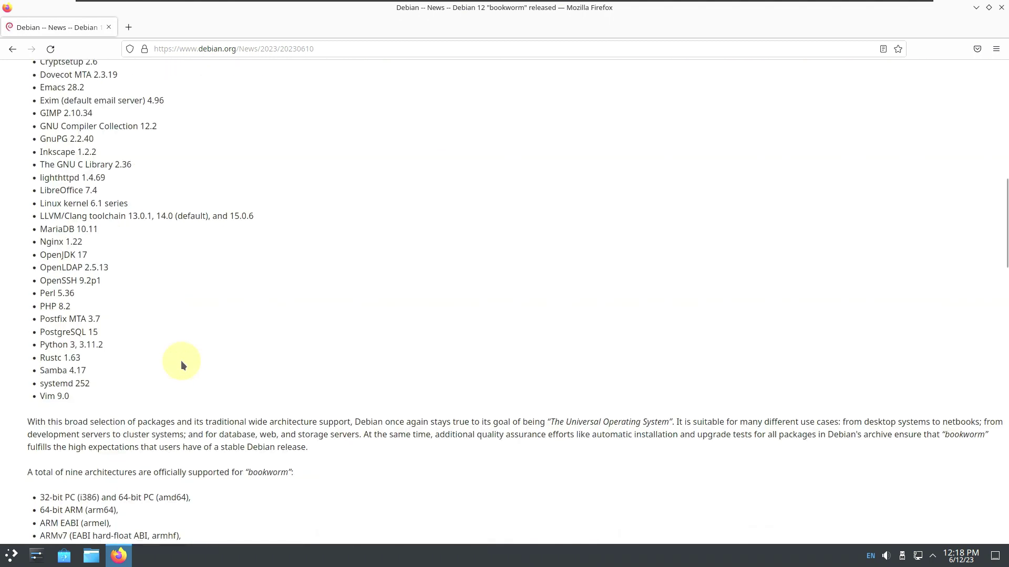
scroll(181, 361, "up", 7)
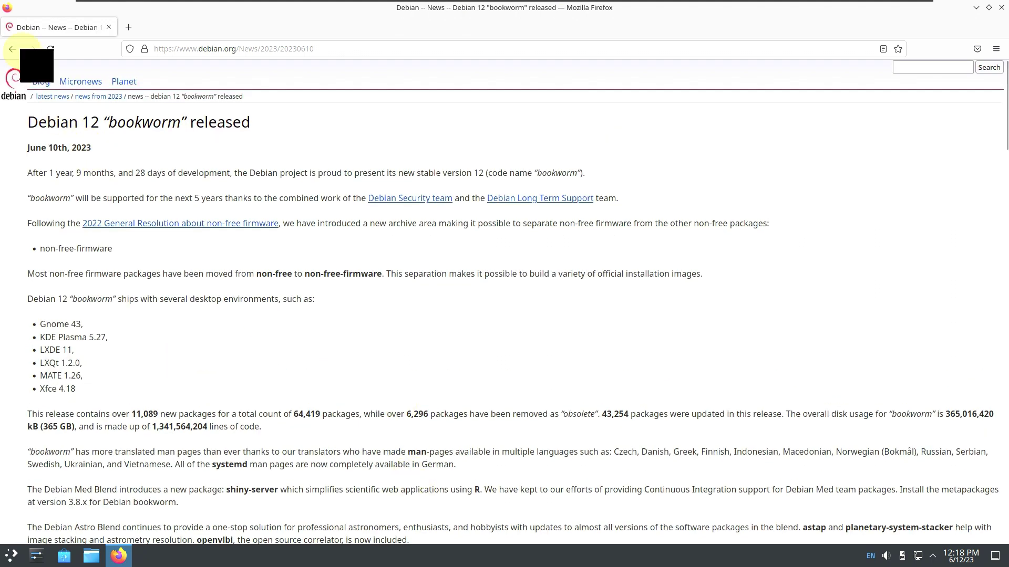
scroll(291, 248, "down", 9)
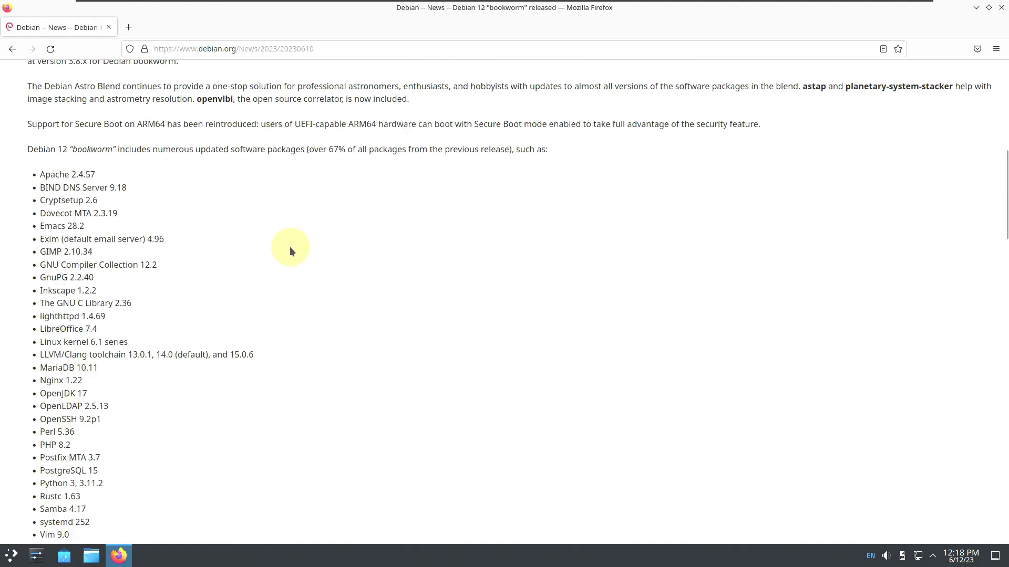
scroll(290, 249, "down", 6)
scroll(290, 249, "up", 1)
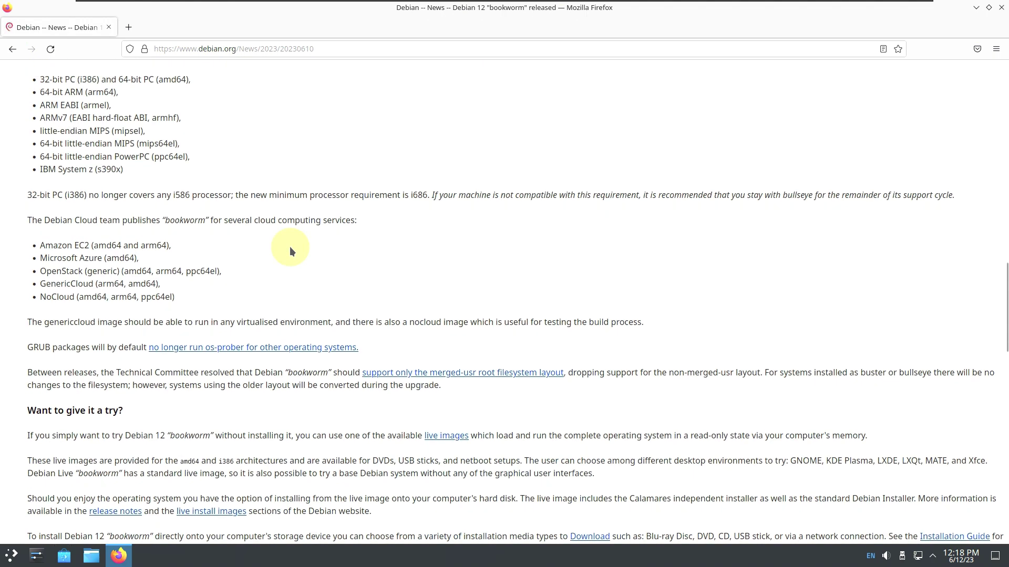
scroll(290, 247, "down", 4)
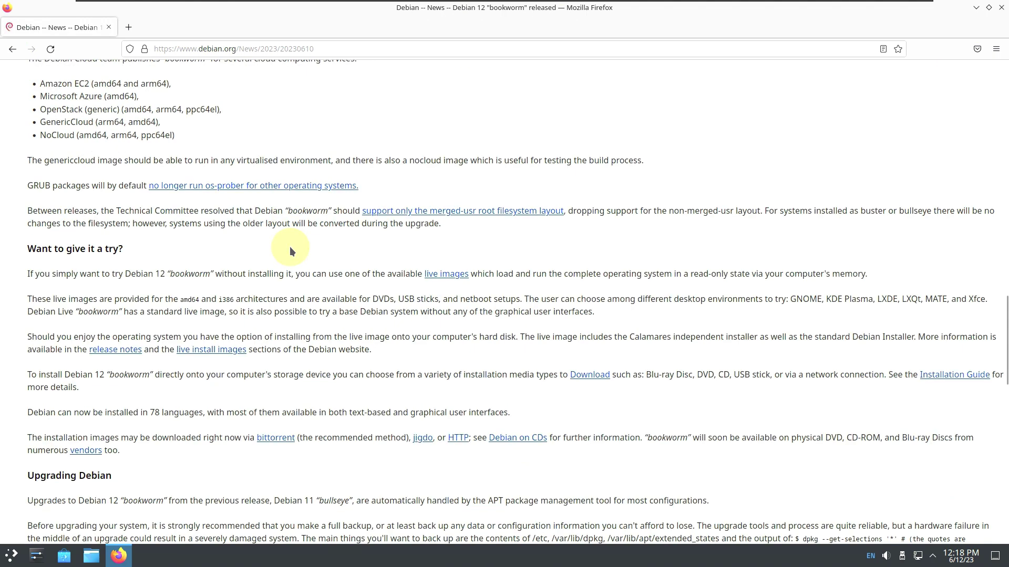
right_click(453, 272)
left_click(476, 277)
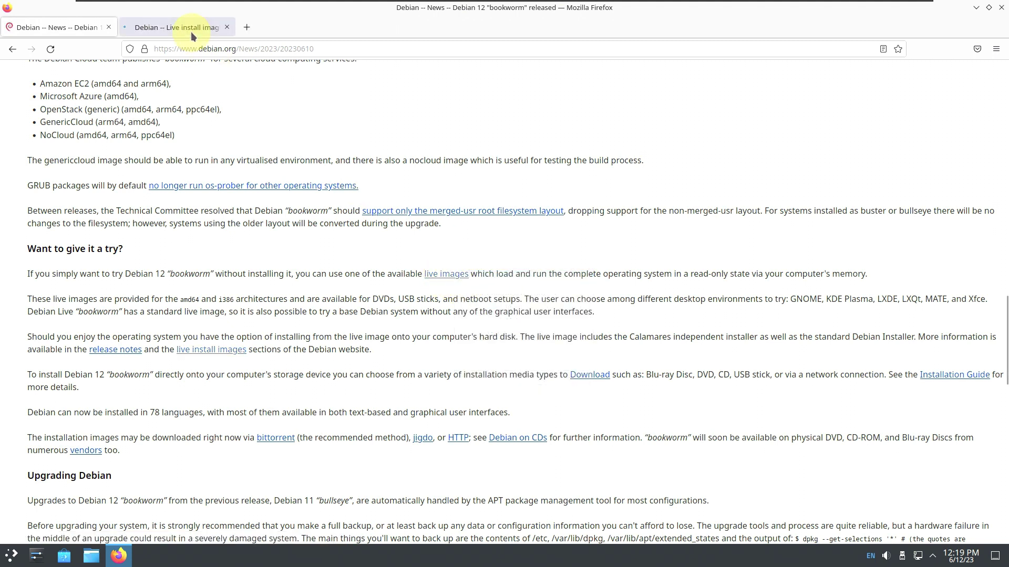
On the Live install images tab, open the amd64 DVD/USB image directory
left_click(191, 31)
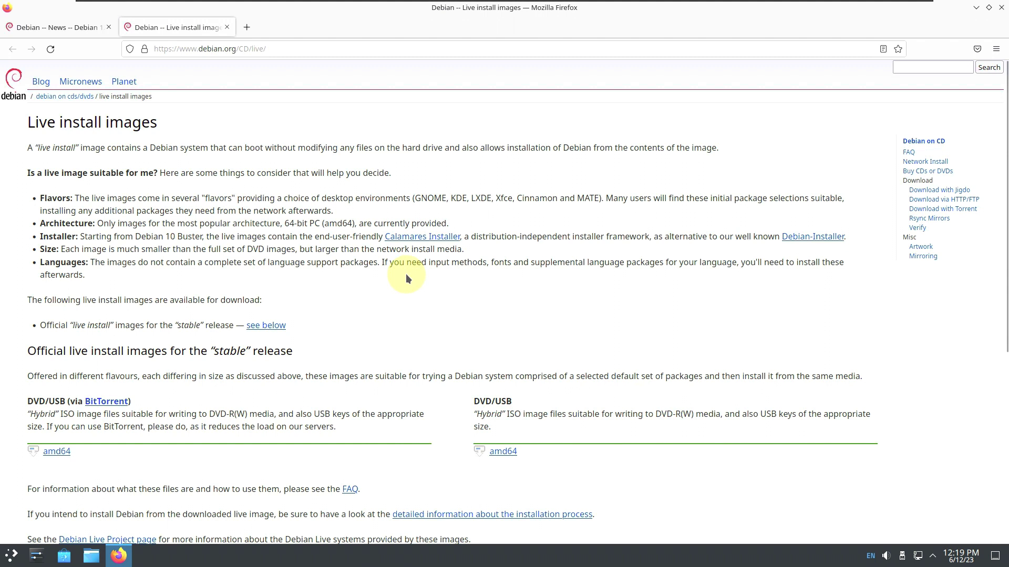
scroll(407, 279, "down", 3)
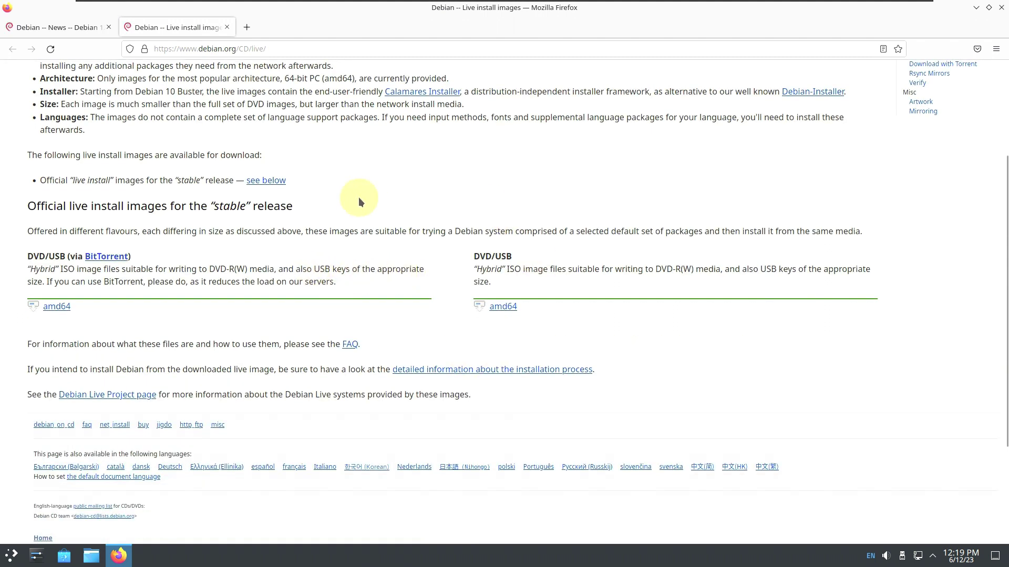
left_click(508, 309)
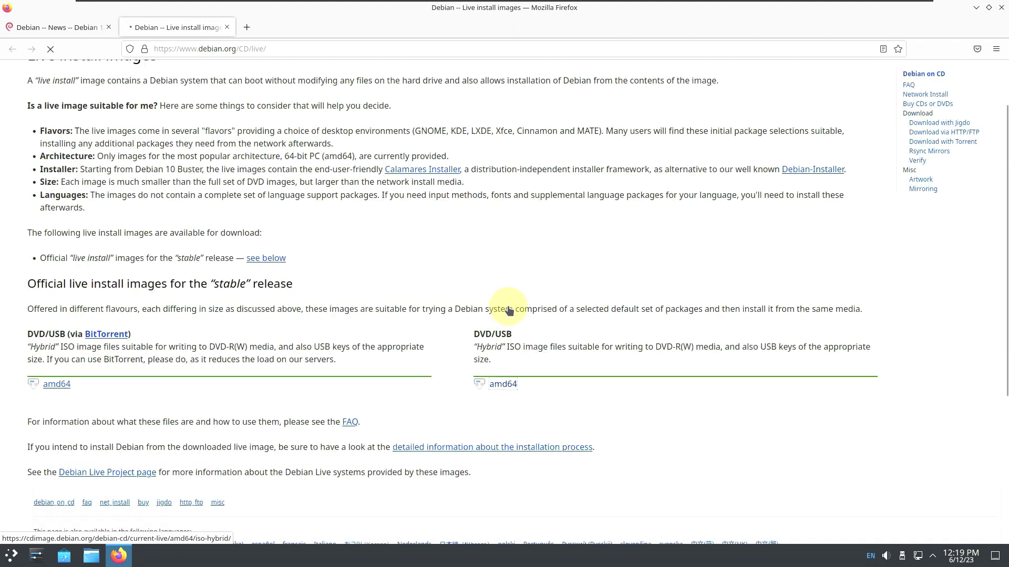
scroll(501, 304, "down", 7)
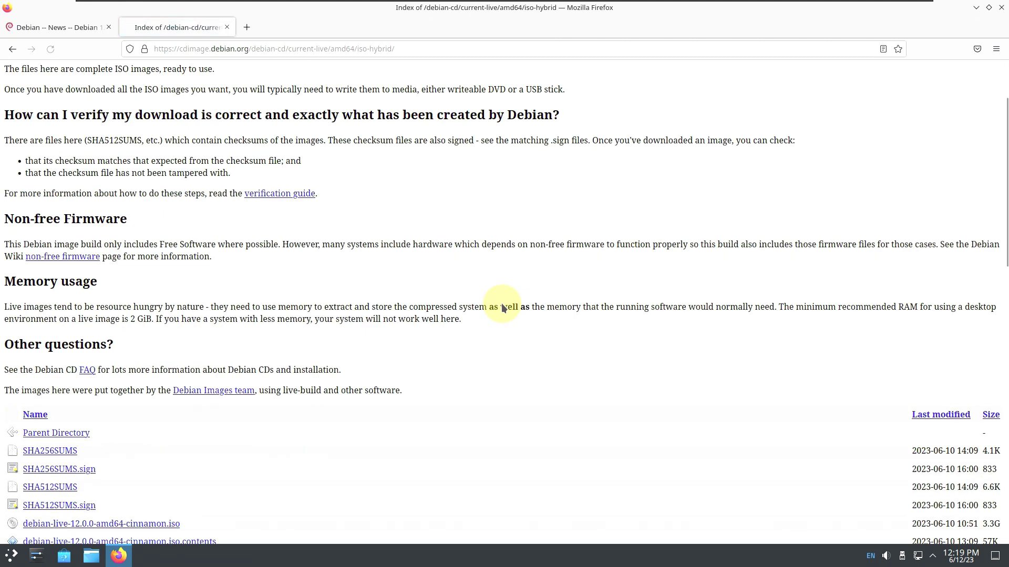
scroll(501, 303, "down", 8)
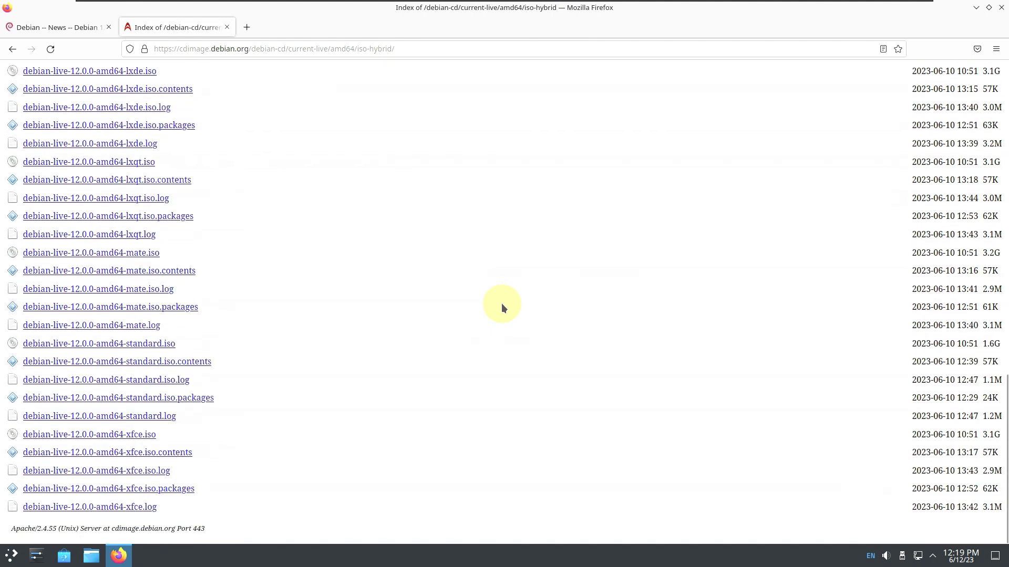
scroll(502, 304, "up", 8)
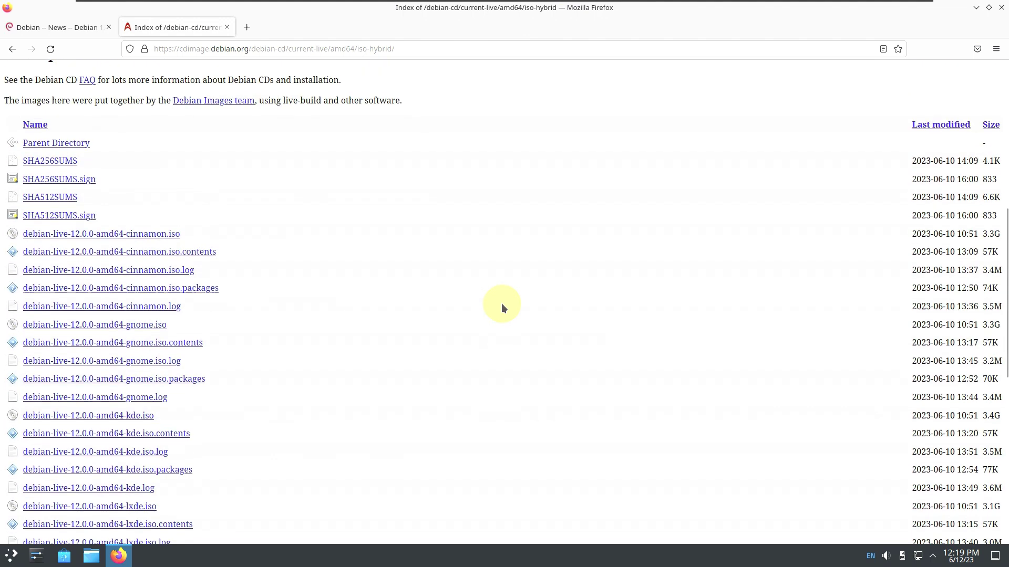
Sort the listing by size largest first, then start and cancel the debian-live-12.0.0-amd64-kde.iso download
left_click(991, 270)
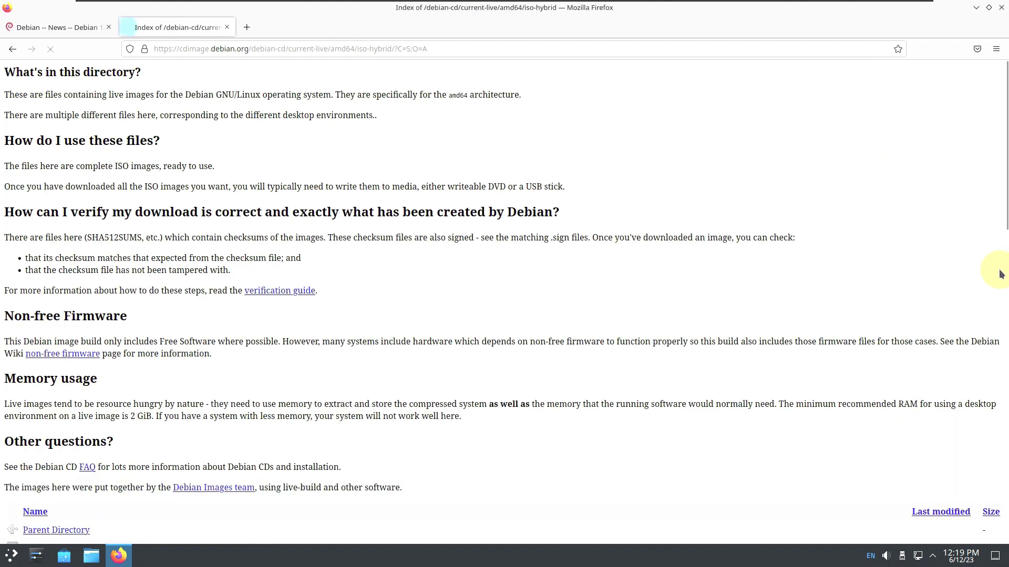
scroll(979, 309, "down", 4)
left_click(991, 296)
scroll(866, 250, "down", 6)
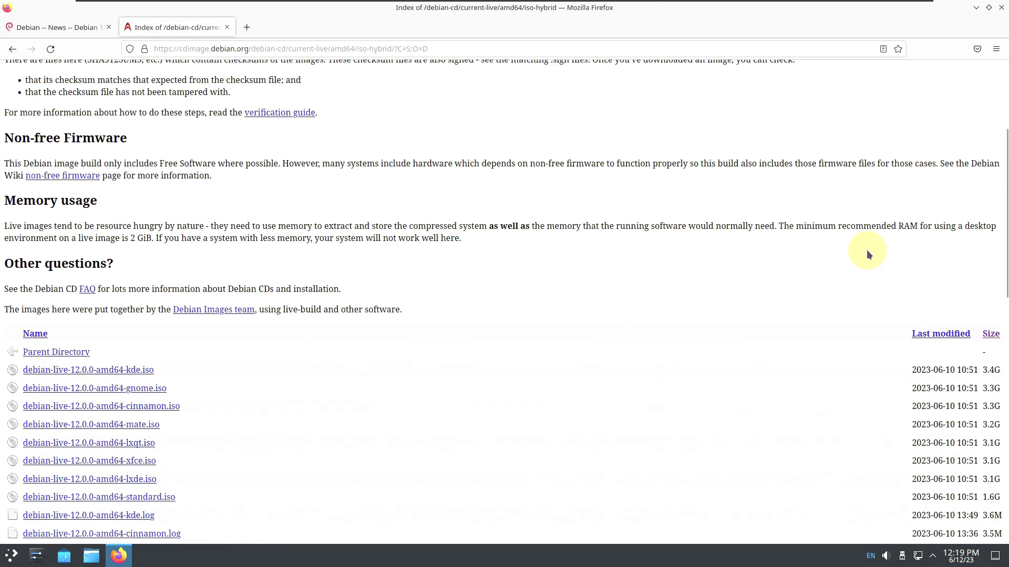
scroll(866, 250, "down", 2)
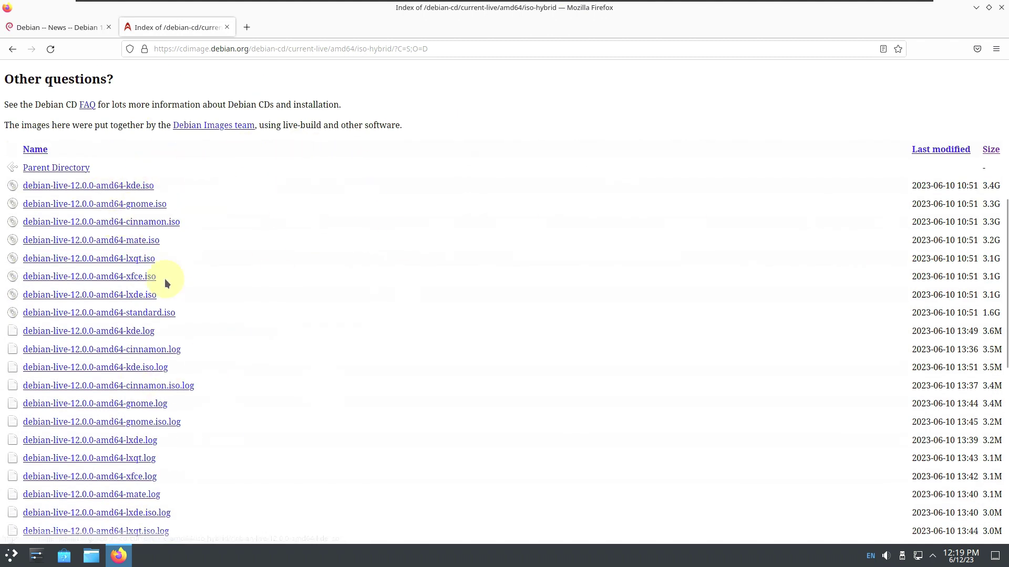
left_click(144, 189)
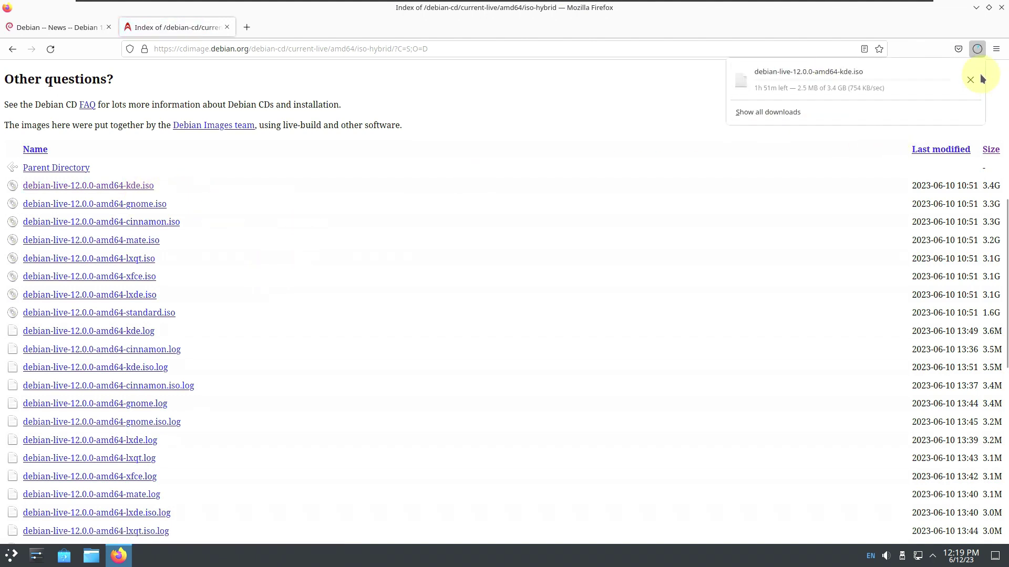
left_click(977, 77)
Close the directory listing tab and return to the debian.org homepage
left_click(227, 28)
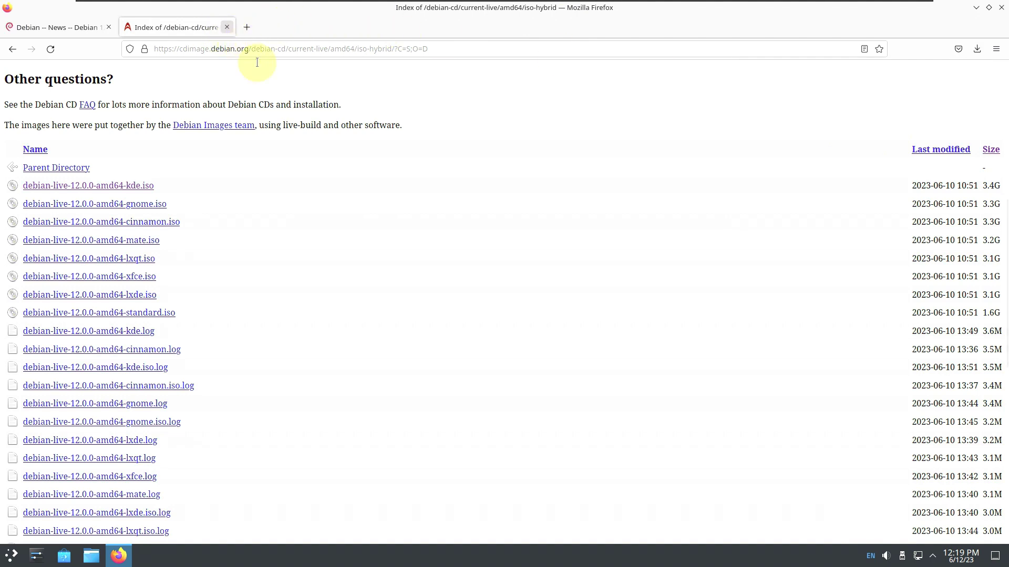
scroll(341, 261, "up", 10)
scroll(343, 264, "up", 12)
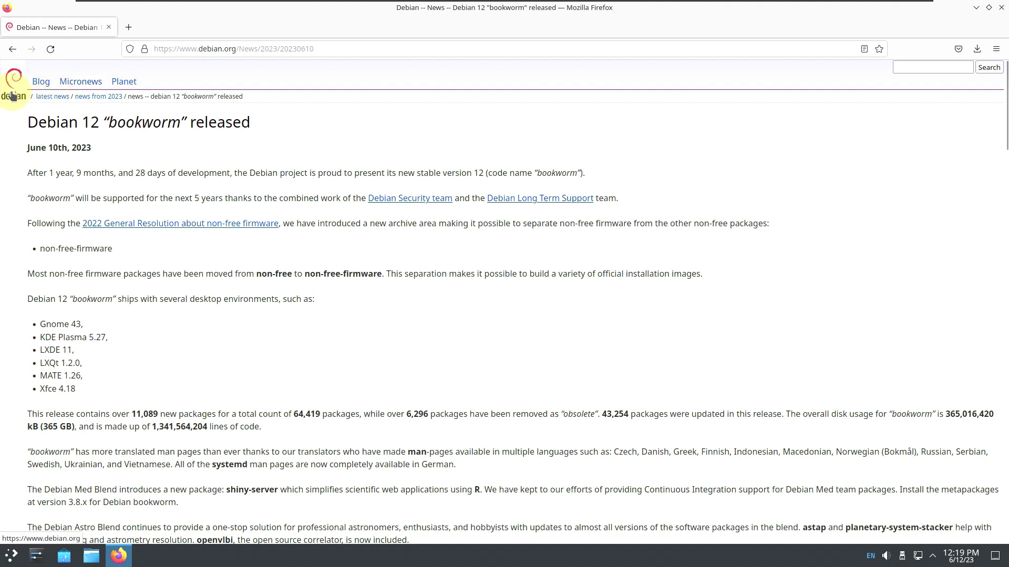
left_click(13, 95)
Open Debian's Download thank-you page, then close Firefox and open the application launcher
scroll(444, 355, "down", 2)
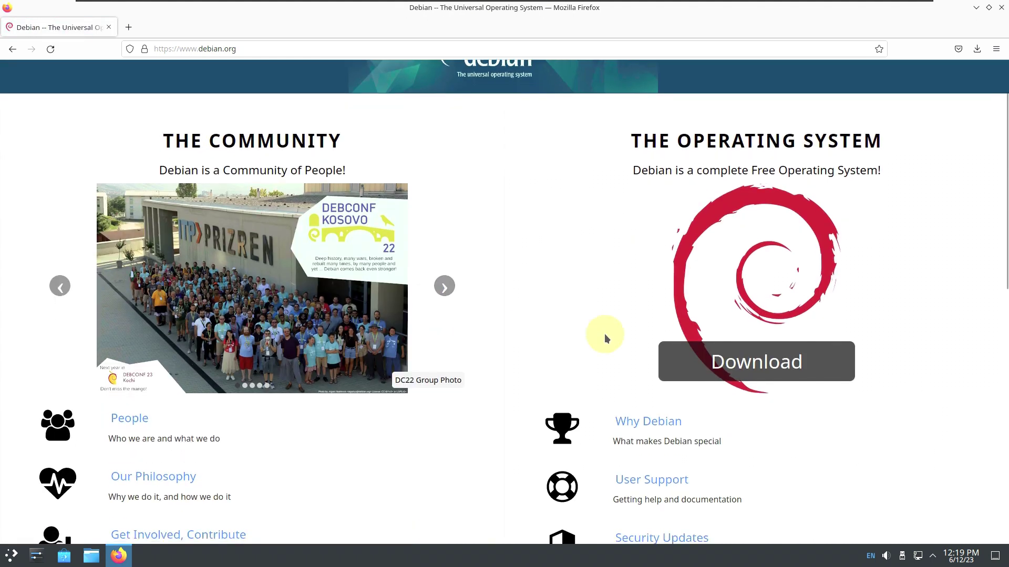
left_click(686, 364)
scroll(479, 284, "down", 2)
scroll(480, 283, "up", 2)
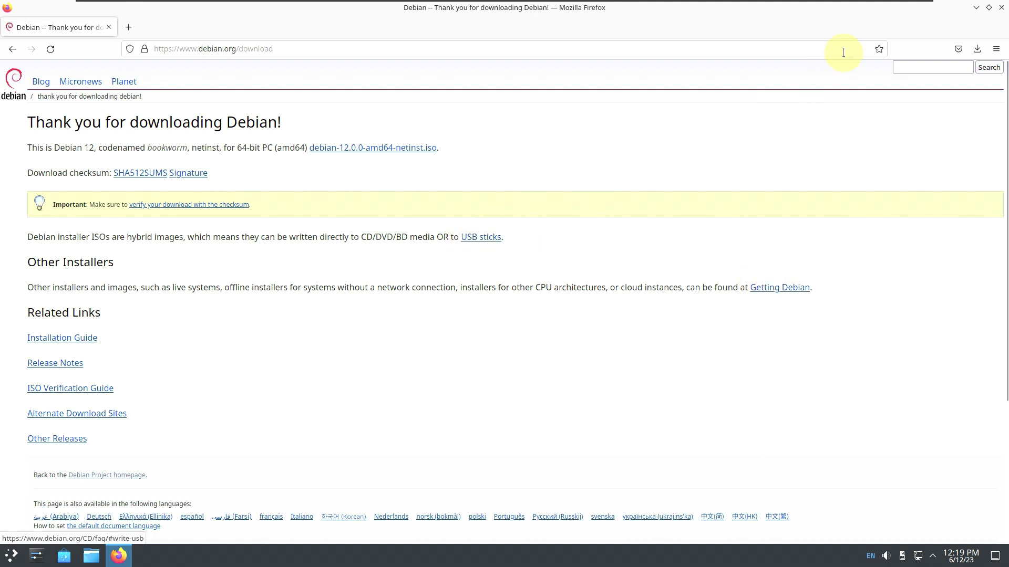
left_click(991, 16)
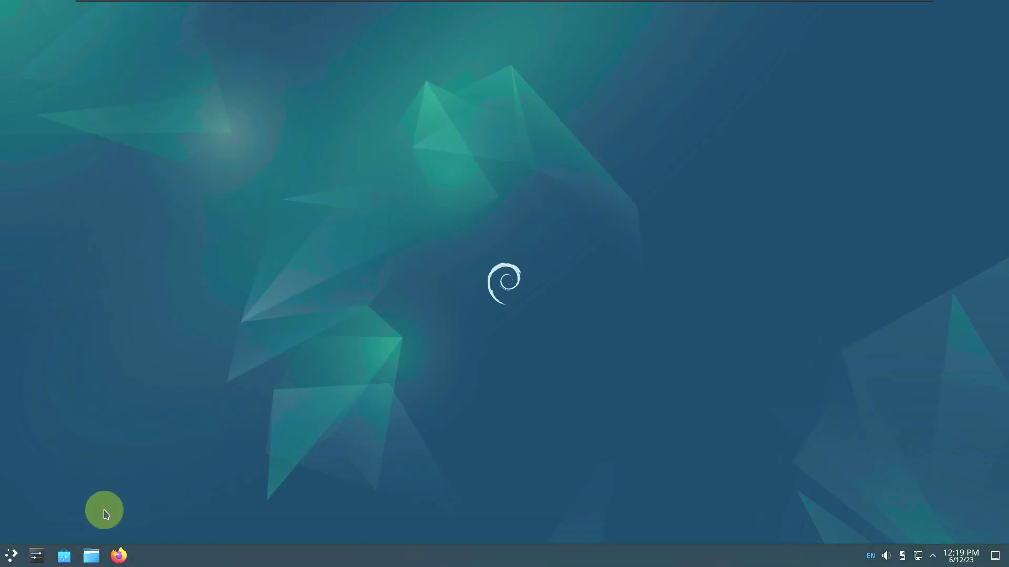
left_click(16, 556)
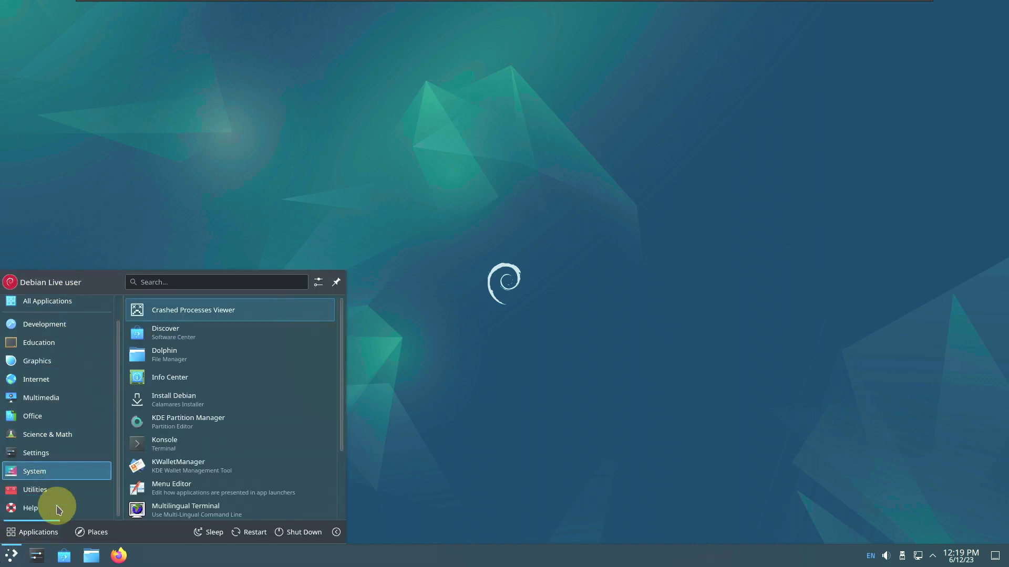
Launch Install Debian from the launcher's System category and authorize it with the account password
mouse_move(51, 488)
scroll(141, 478, "down", 3)
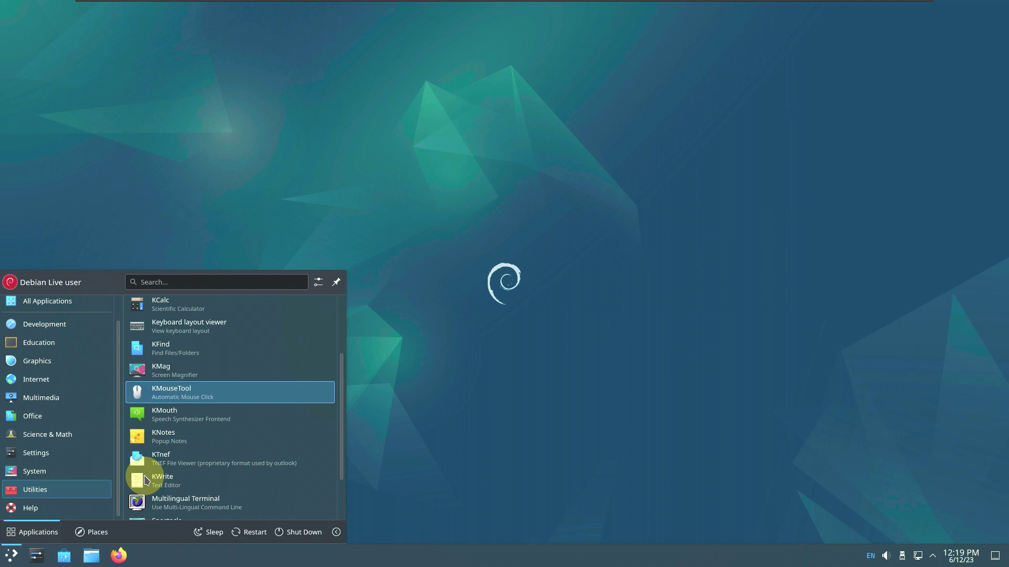
mouse_move(82, 470)
scroll(169, 467, "down", 4)
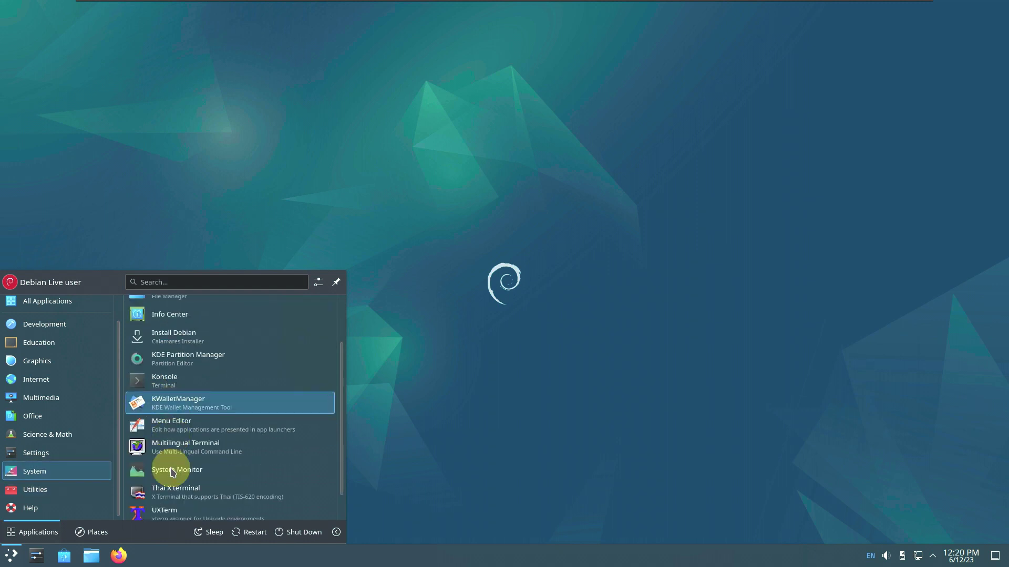
left_click(179, 304)
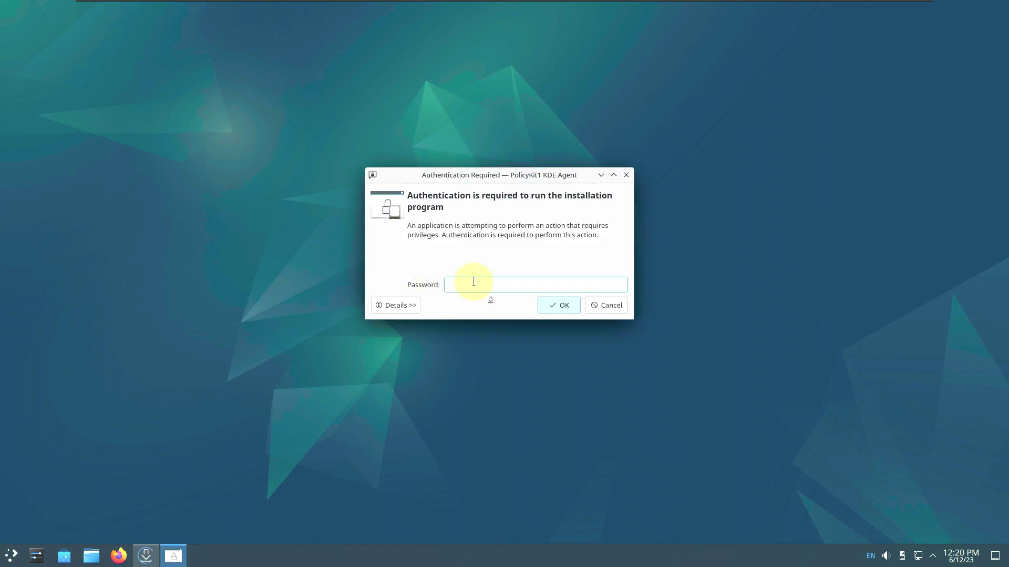
key("Return")
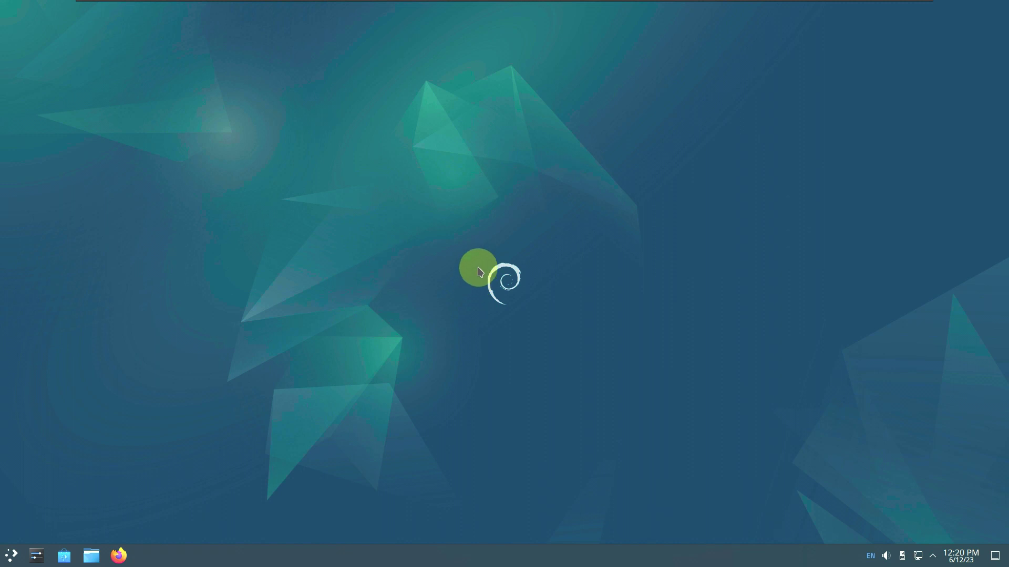
Scroll the launcher's All Applications list to the bottom, then dismiss it over the Calamares window
left_click(11, 556)
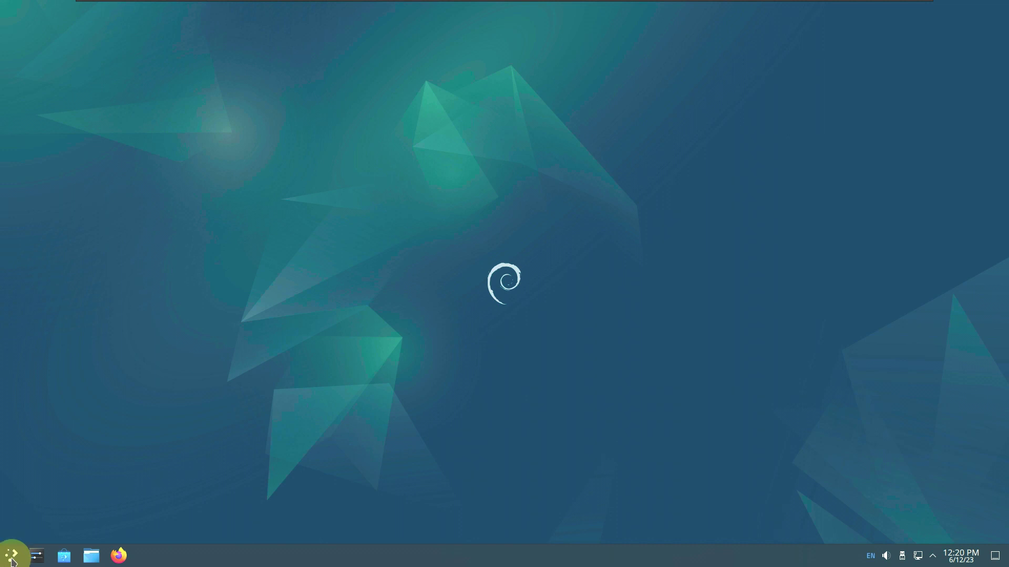
mouse_move(47, 326)
scroll(222, 340, "down", 2)
scroll(221, 342, "down", 2)
scroll(224, 342, "down", 12)
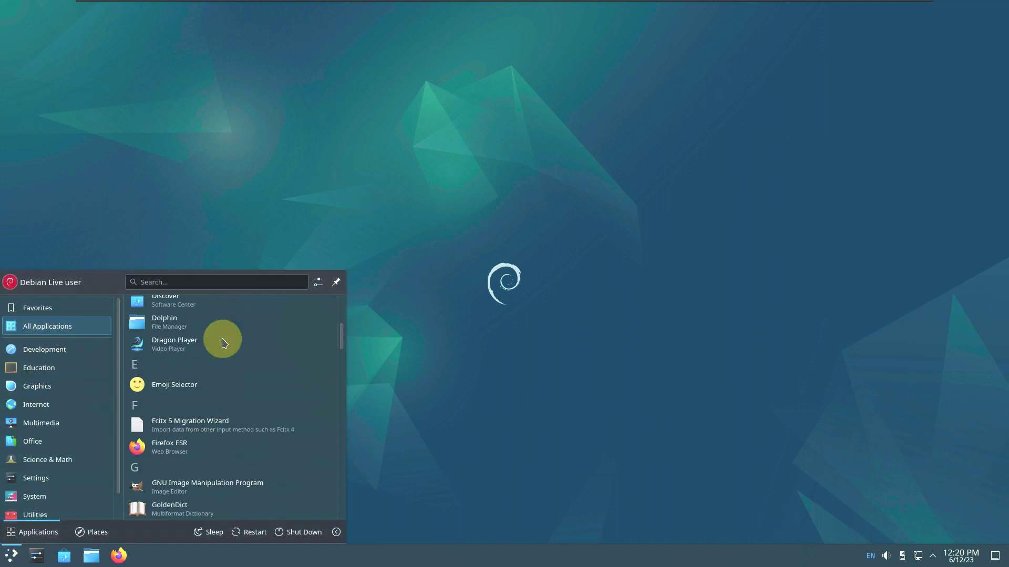
scroll(225, 343, "down", 7)
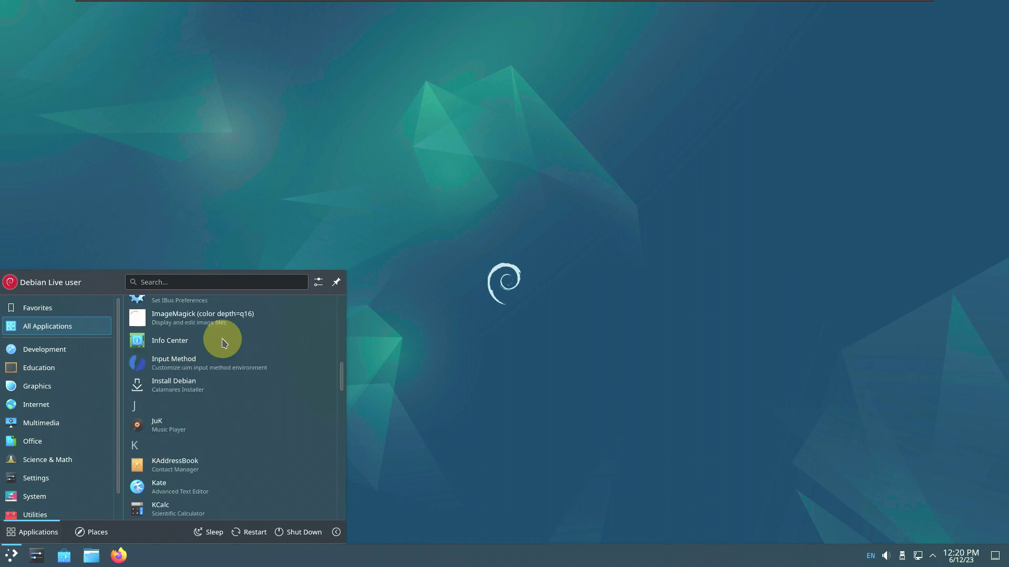
scroll(224, 343, "down", 8)
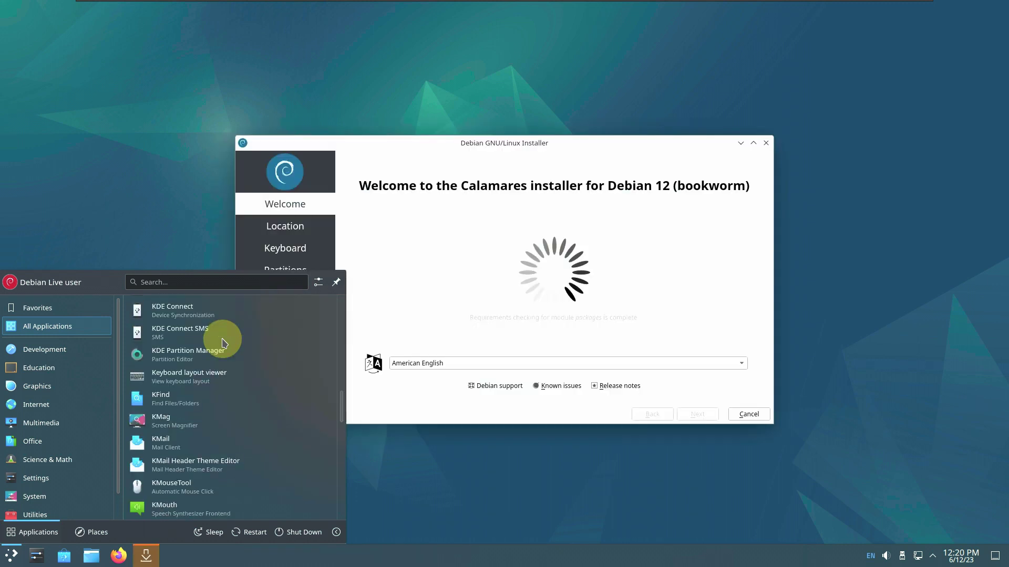
scroll(224, 343, "down", 10)
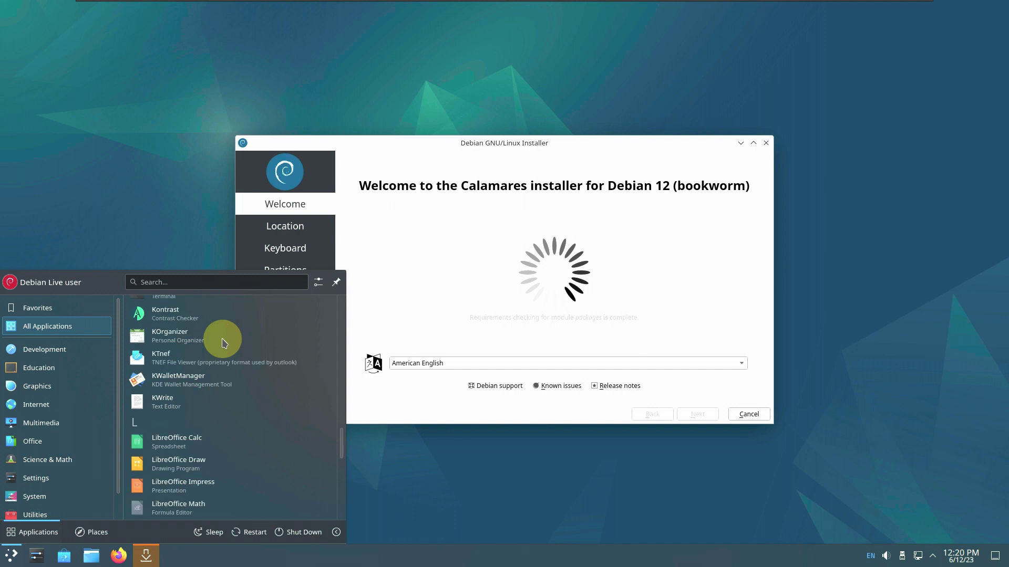
scroll(224, 342, "down", 10)
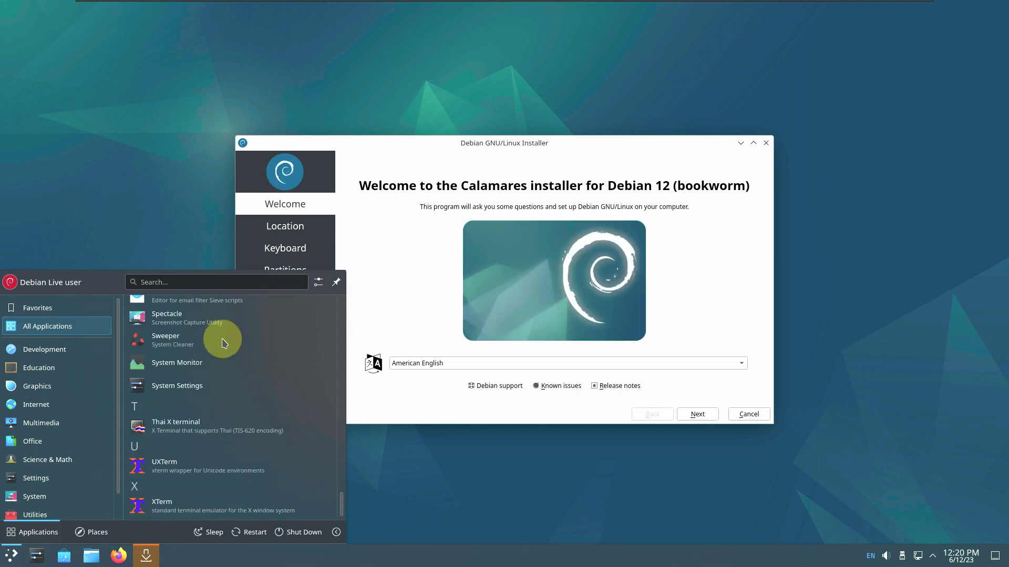
left_click(593, 146)
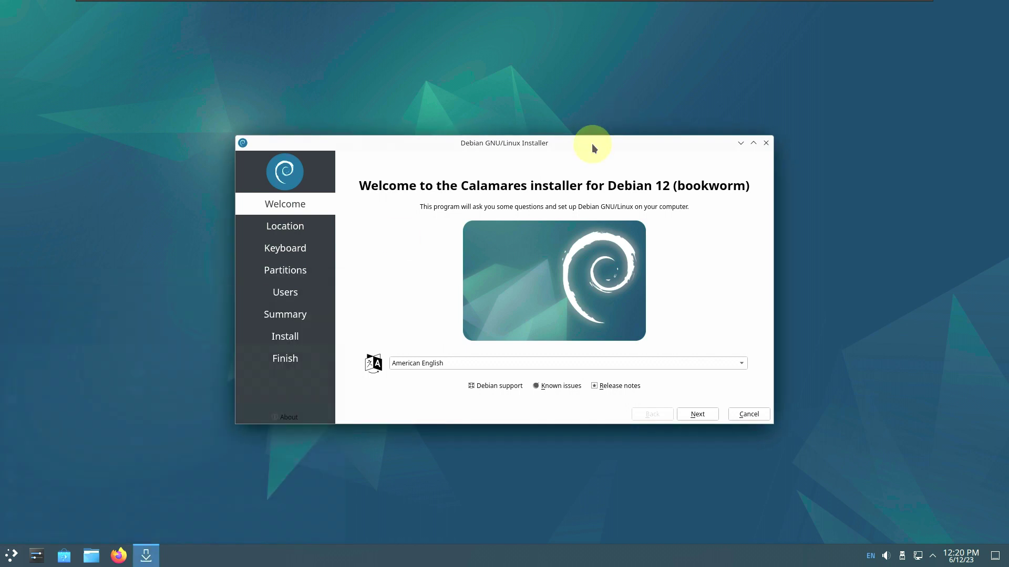
Maximize the installer and check its language list, keeping American English
left_click(753, 144)
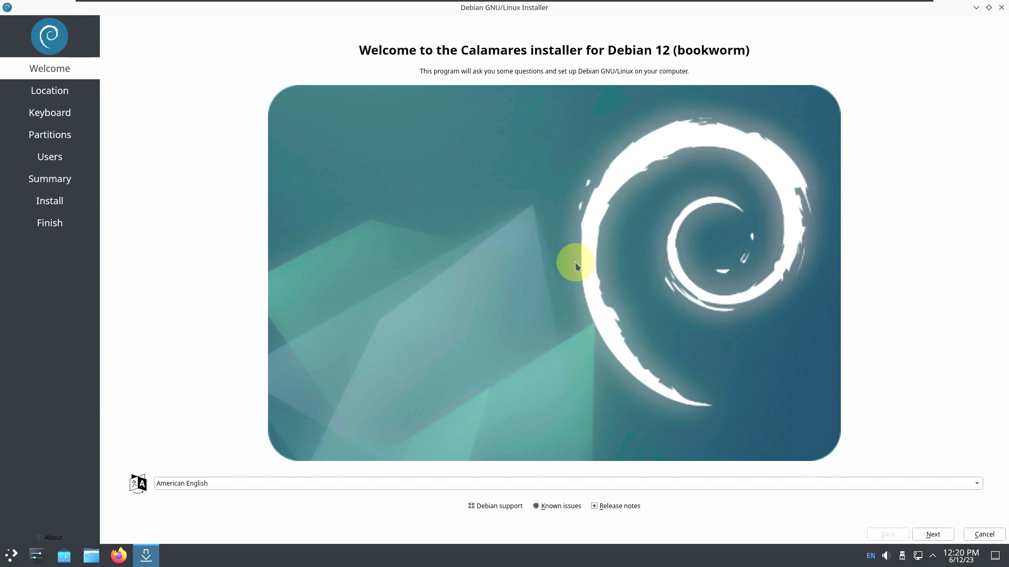
left_click(566, 485)
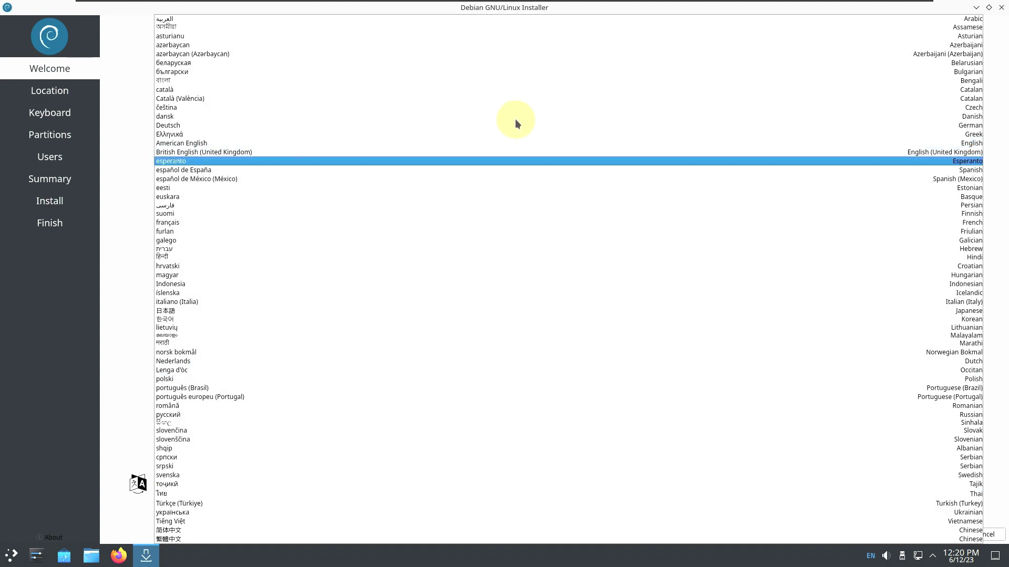
left_click(129, 315)
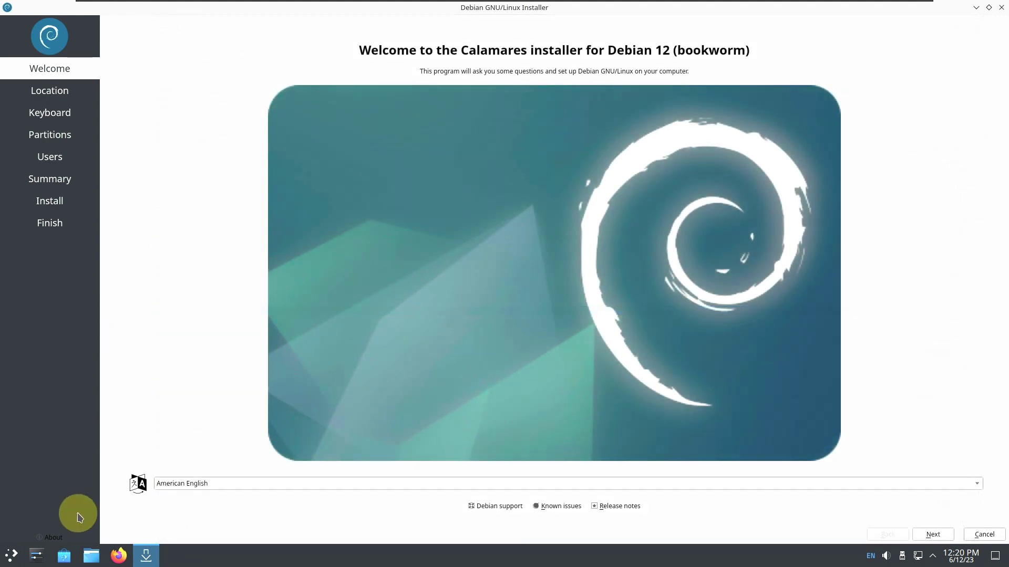
View the installer's About information, then continue to the Location page
left_click(53, 537)
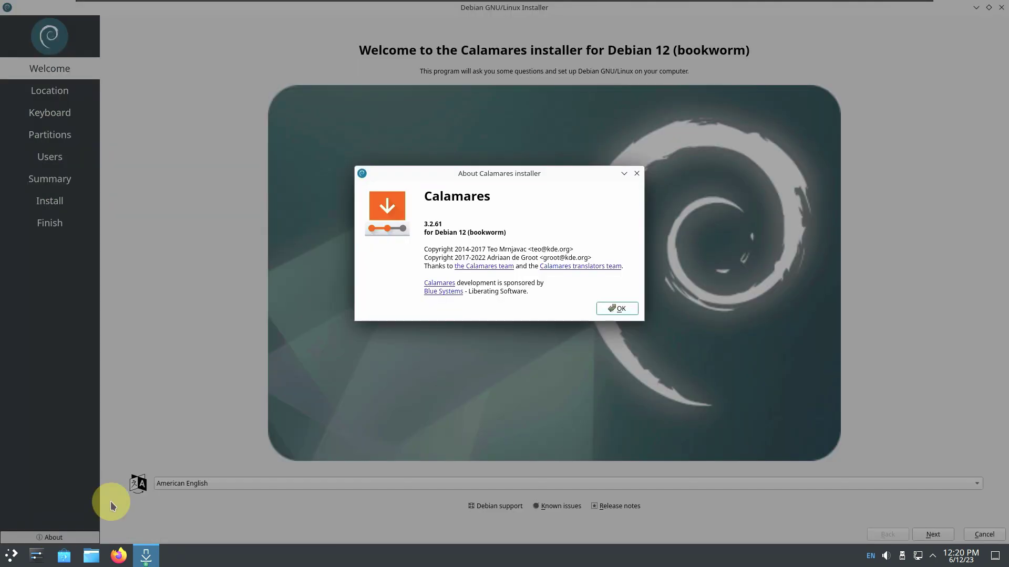
left_click(674, 306)
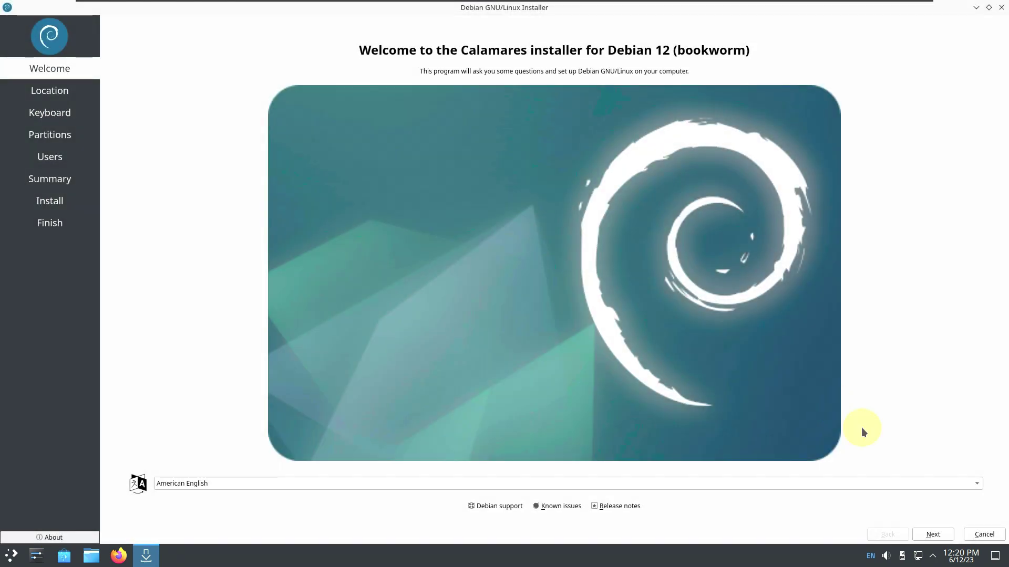
left_click(934, 541)
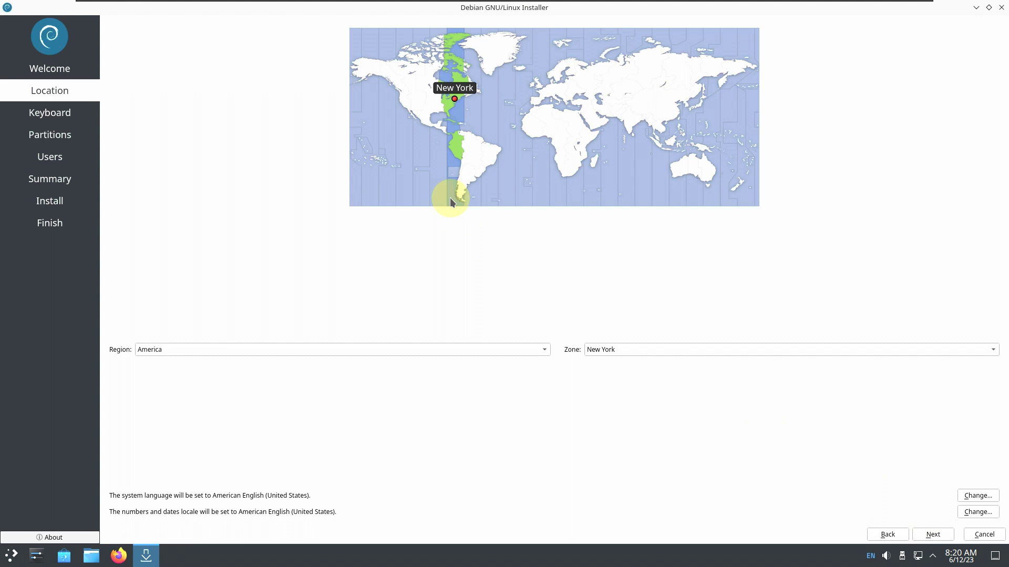
Pick Los Angeles on the time-zone map, confirming Region America and Zone Los Angeles
left_click(399, 98)
left_click(403, 107)
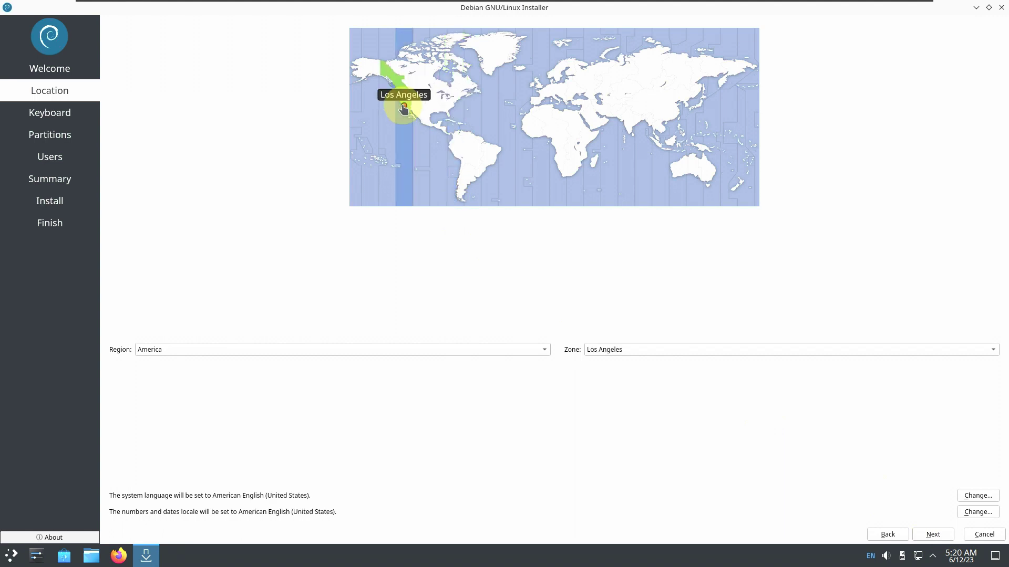
left_click(444, 354)
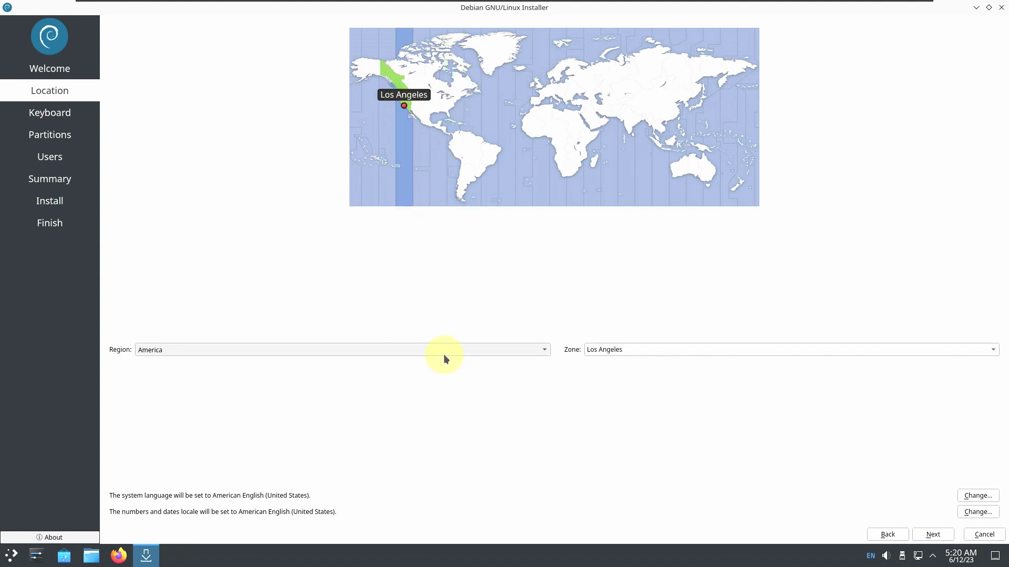
left_click(688, 273)
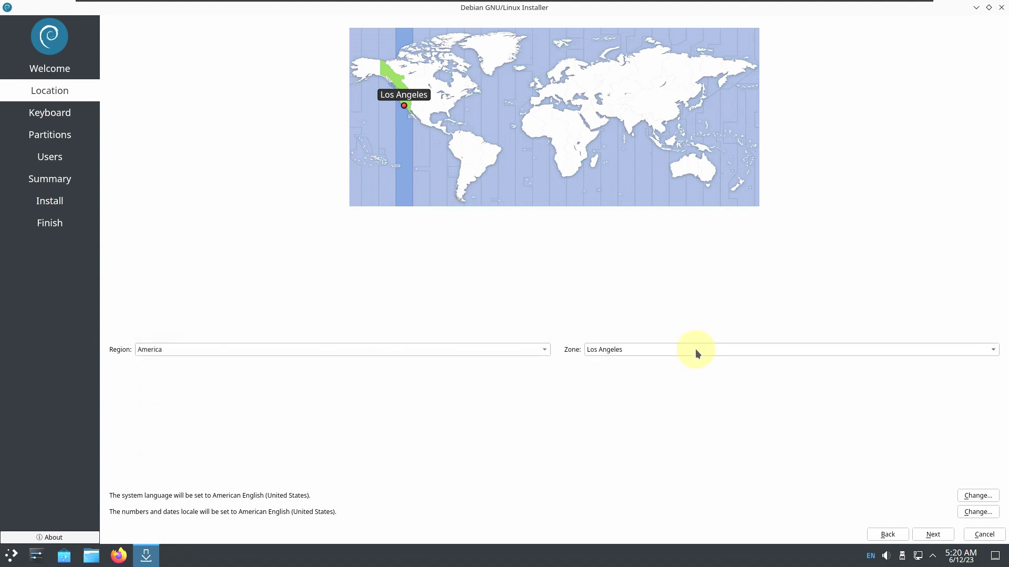
left_click(695, 349)
key("Escape")
left_click(665, 355)
Check the system language and numbers/dates locale dialogs, cancelling both unchanged
left_click(980, 497)
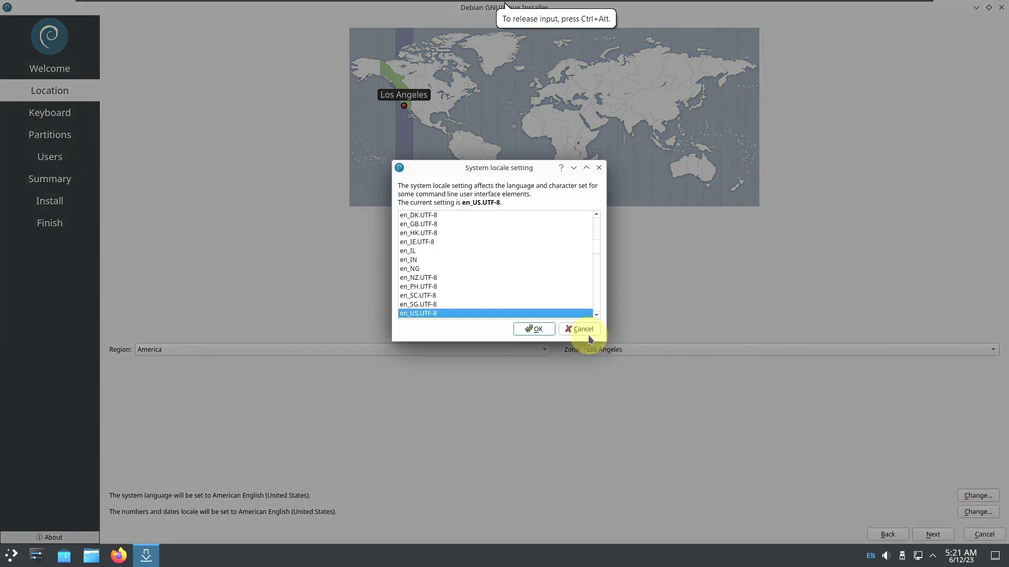
left_click(585, 334)
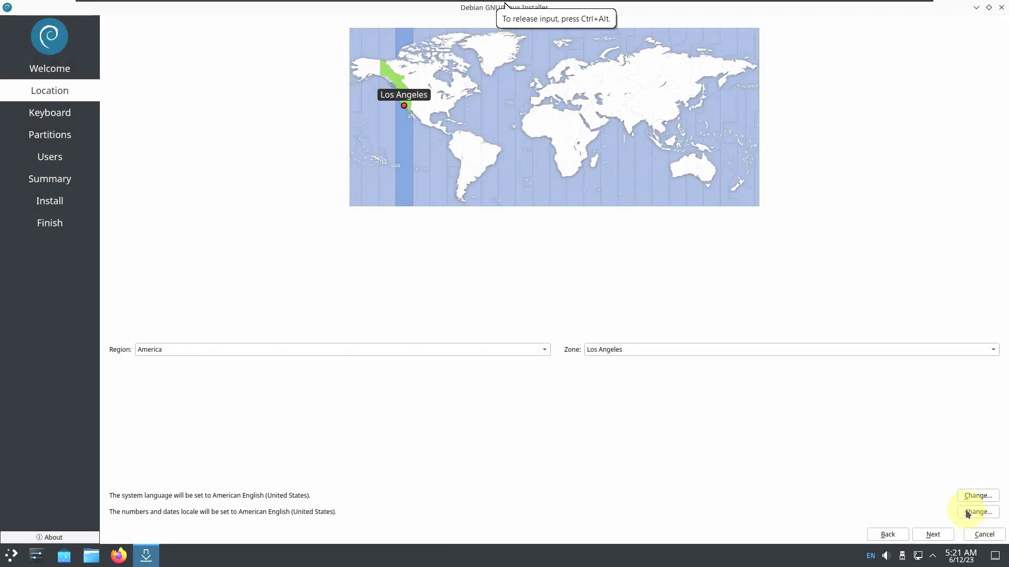
left_click(968, 512)
left_click(581, 330)
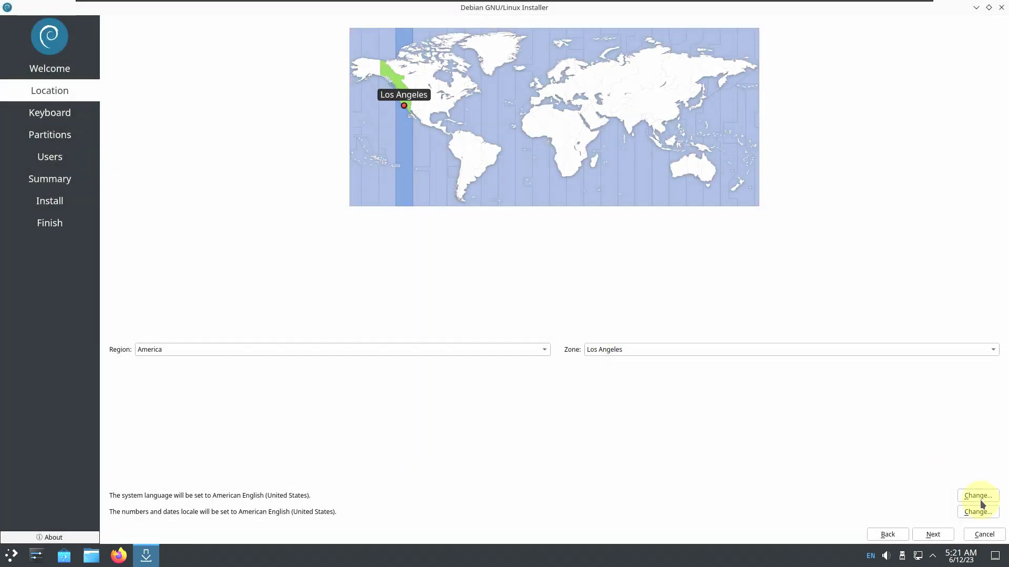
Keep the Generic 105-key PC keyboard model
left_click(932, 535)
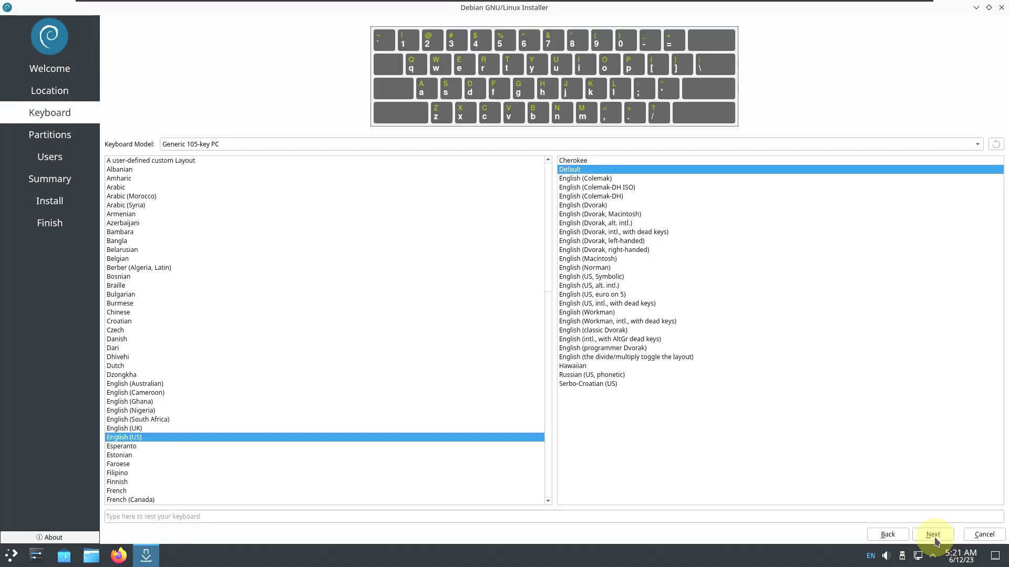
left_click(562, 140)
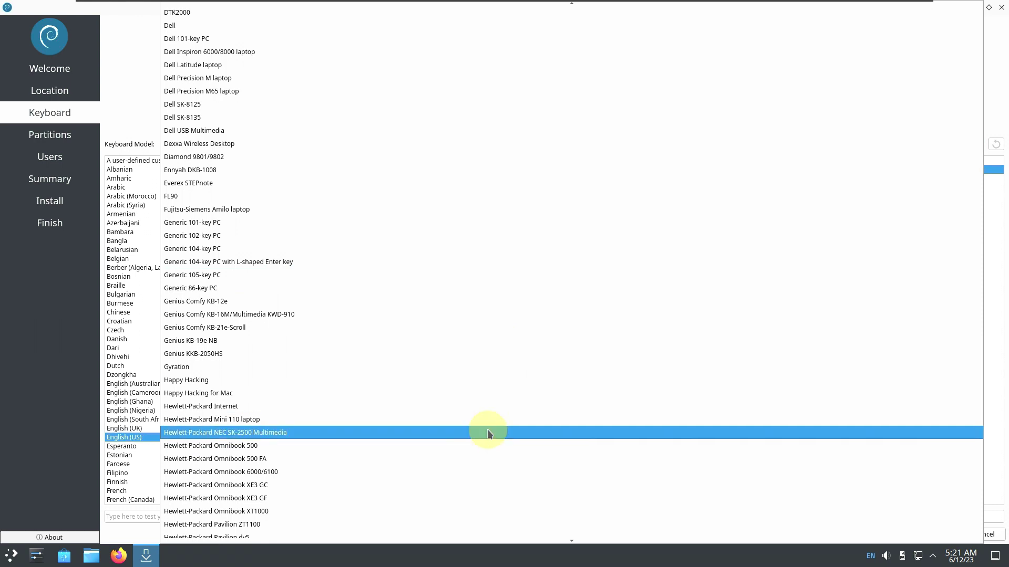
left_click(144, 83)
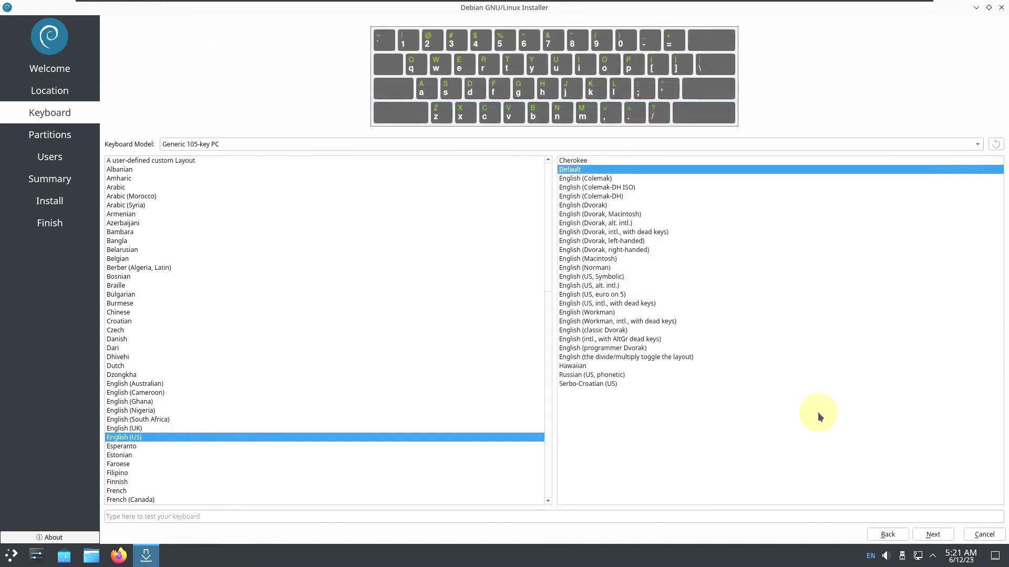
left_click(928, 535)
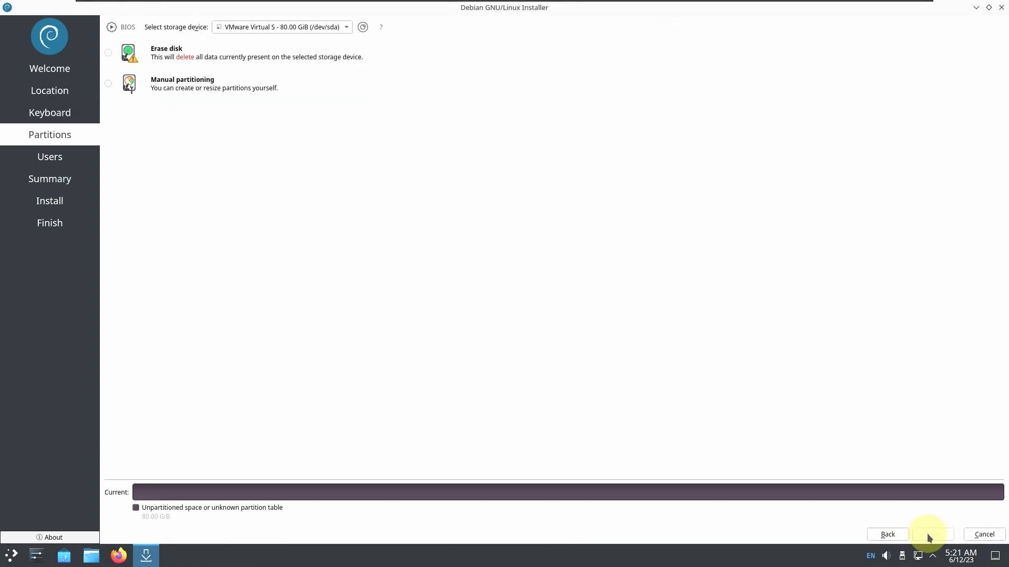
Choose unencrypted Erase disk with the MBR boot loader, then enable automatic login
left_click(154, 53)
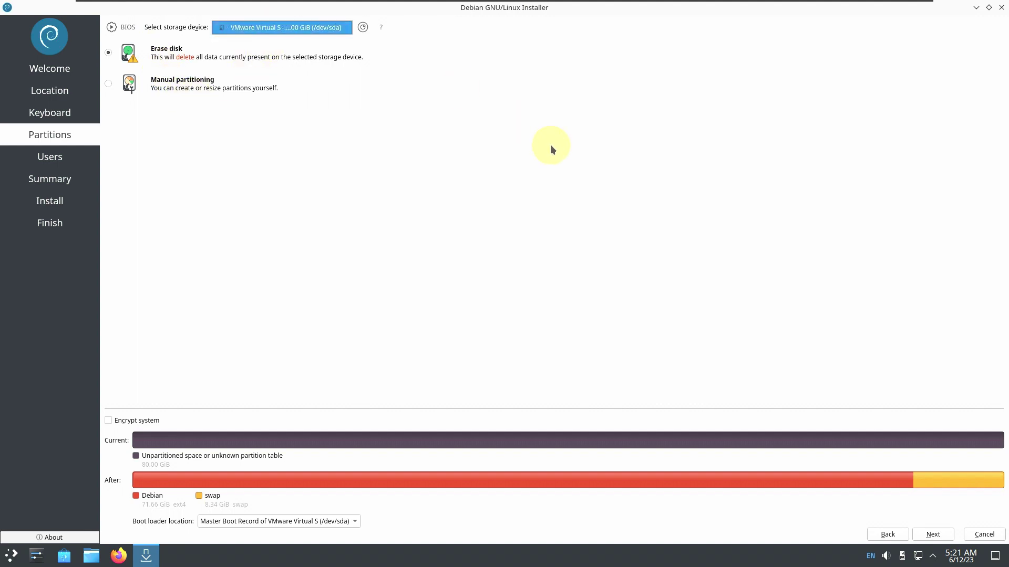
left_click(109, 86)
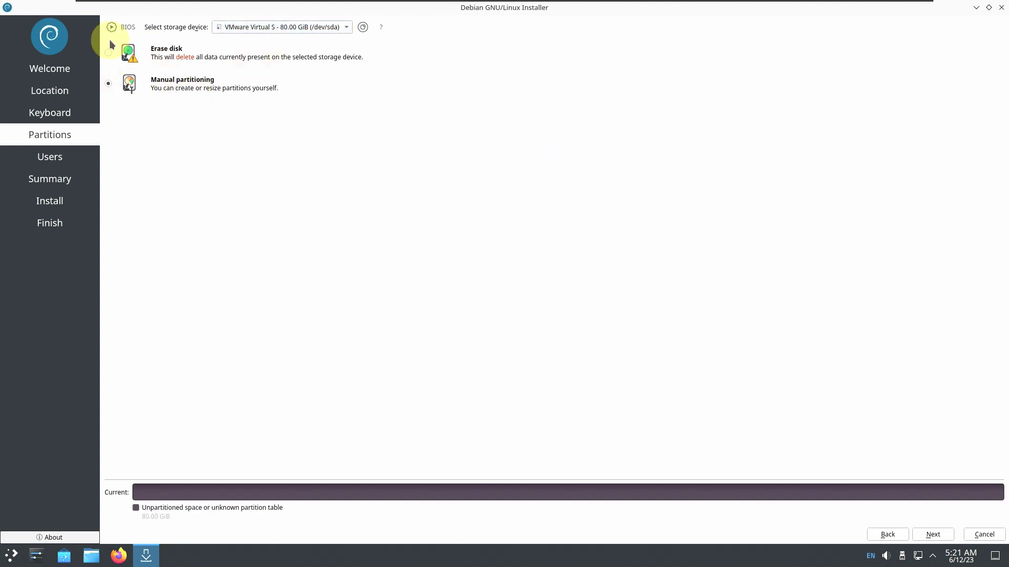
left_click(110, 63)
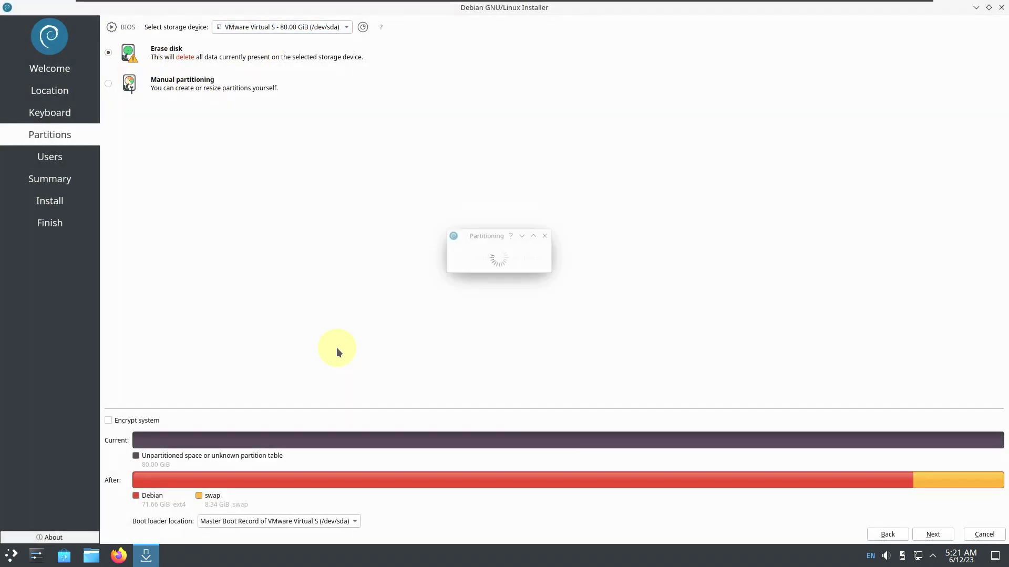
left_click(133, 422)
left_click(132, 422)
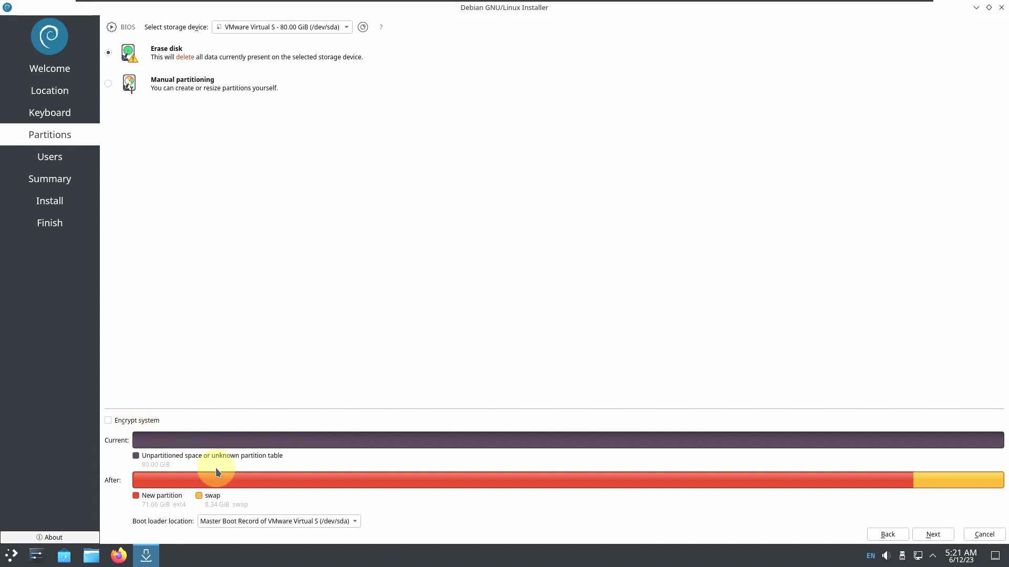
left_click(263, 521)
left_click(354, 314)
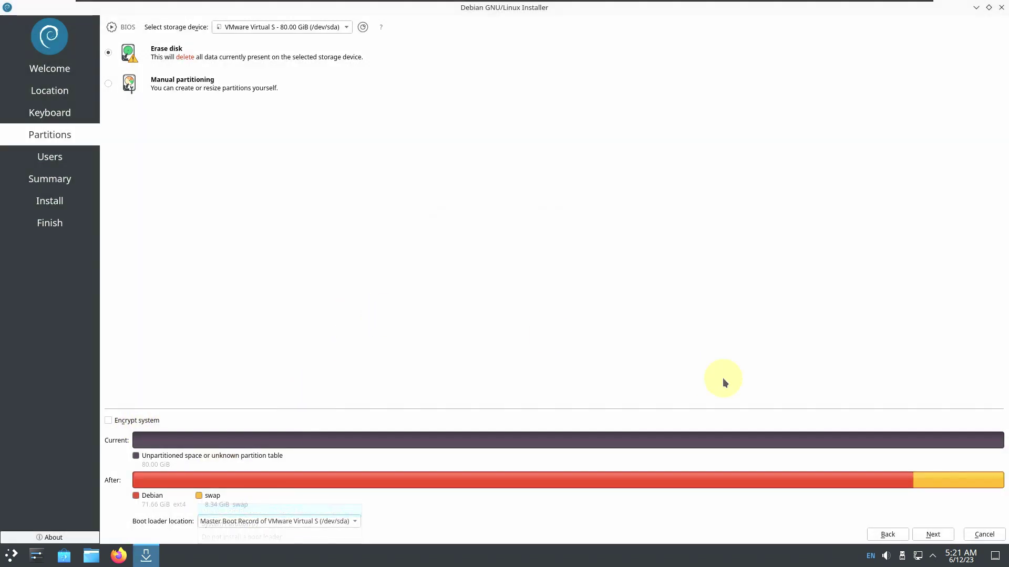
left_click(938, 540)
left_click(204, 154)
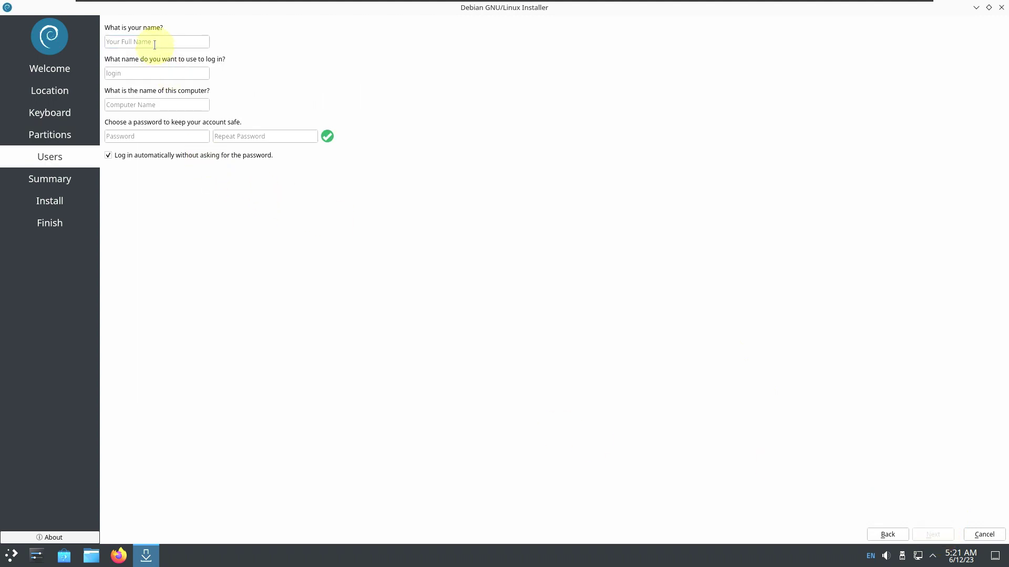
Enter the user's name and trim the machine-model part from the computer name
type("runboxing")
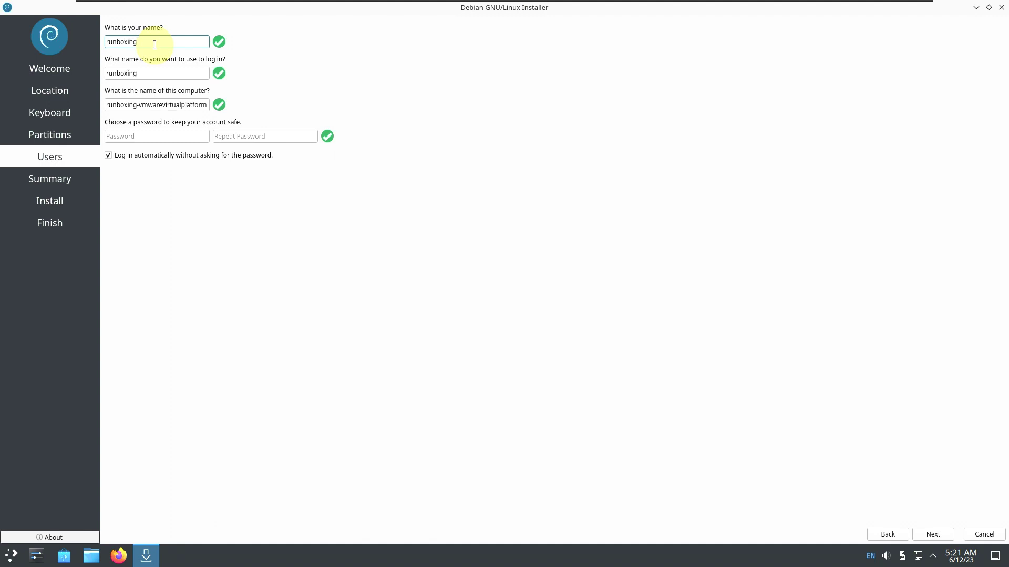
double_click(198, 110)
key("BackSpace")
key("BackSpace")
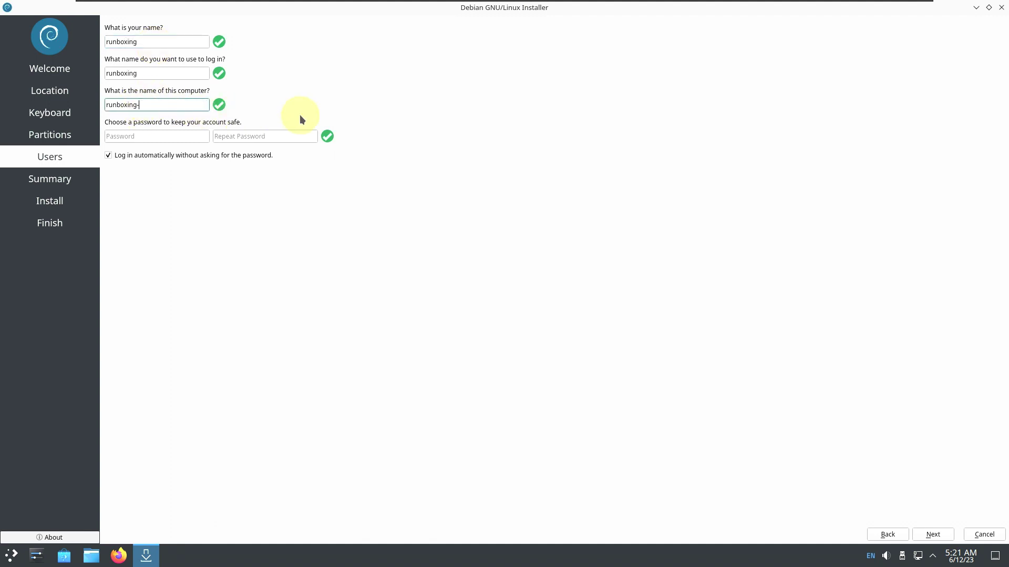
Enter and repeat the account password, review the summary, then quit the installer
left_click(181, 132)
left_click(251, 132)
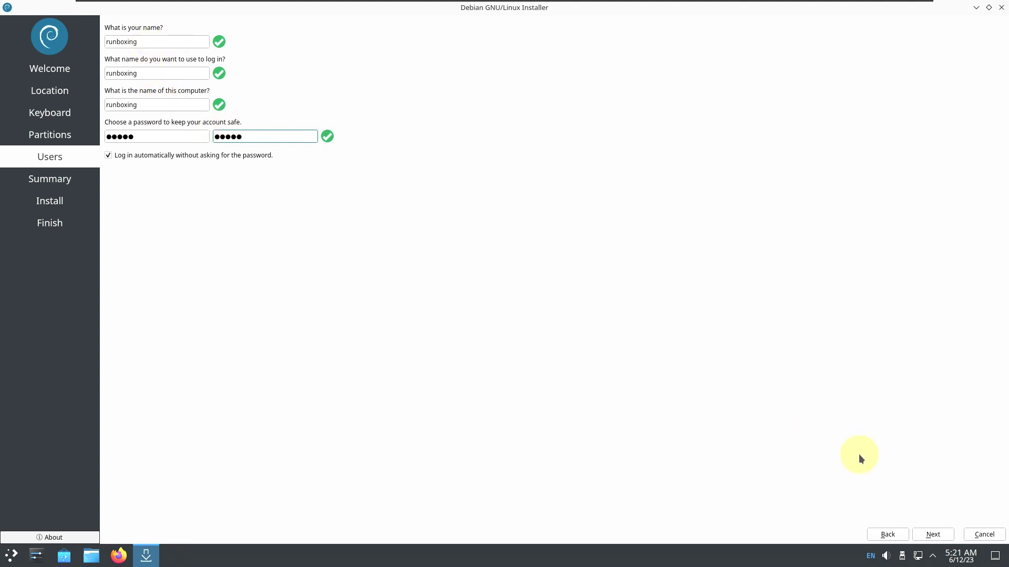
left_click(930, 535)
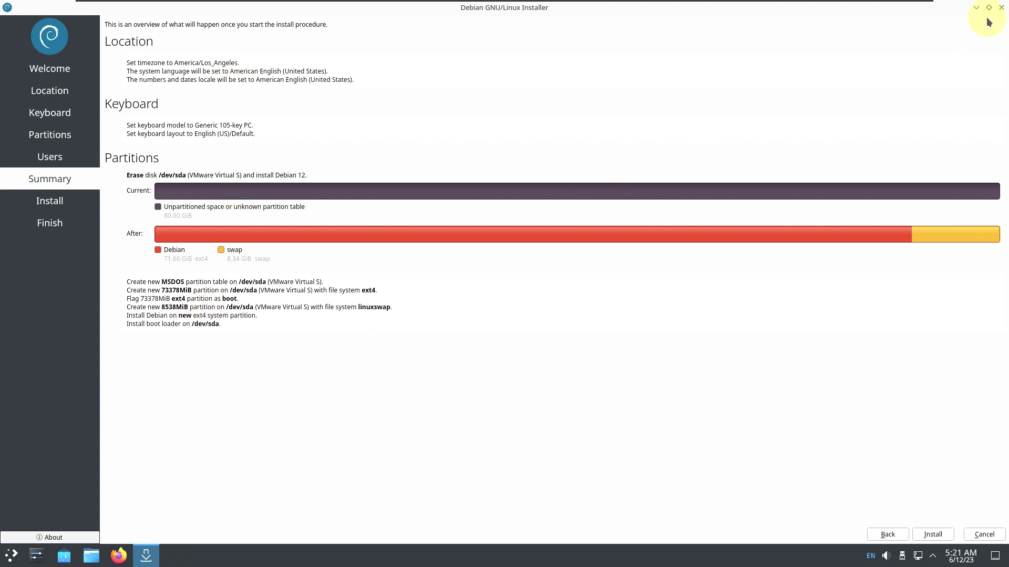
left_click(1001, 9)
Confirm cancelling installation, then view Folder View 3.0's About page in Desktop Folder Settings
left_click(571, 271)
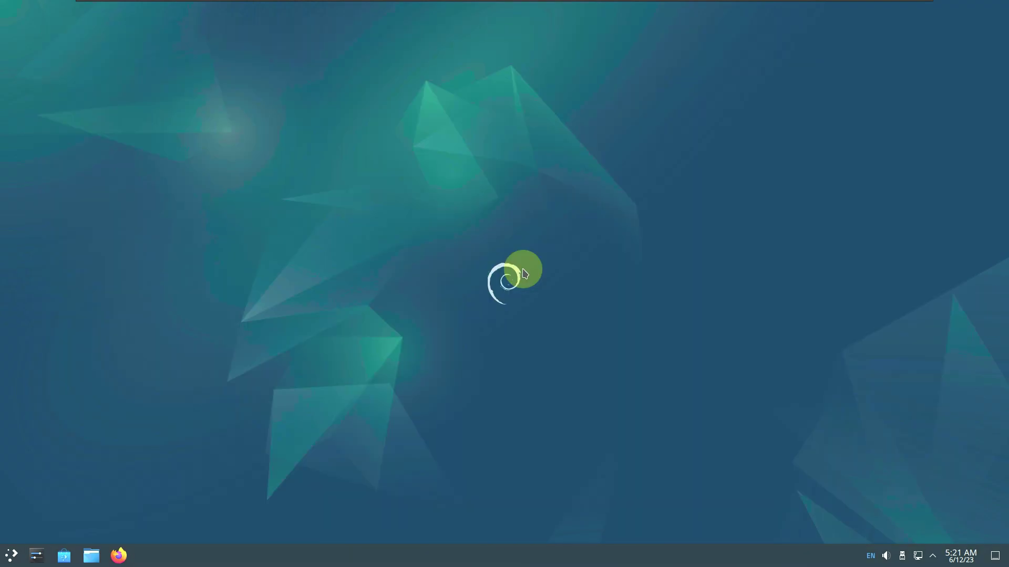
right_click(371, 116)
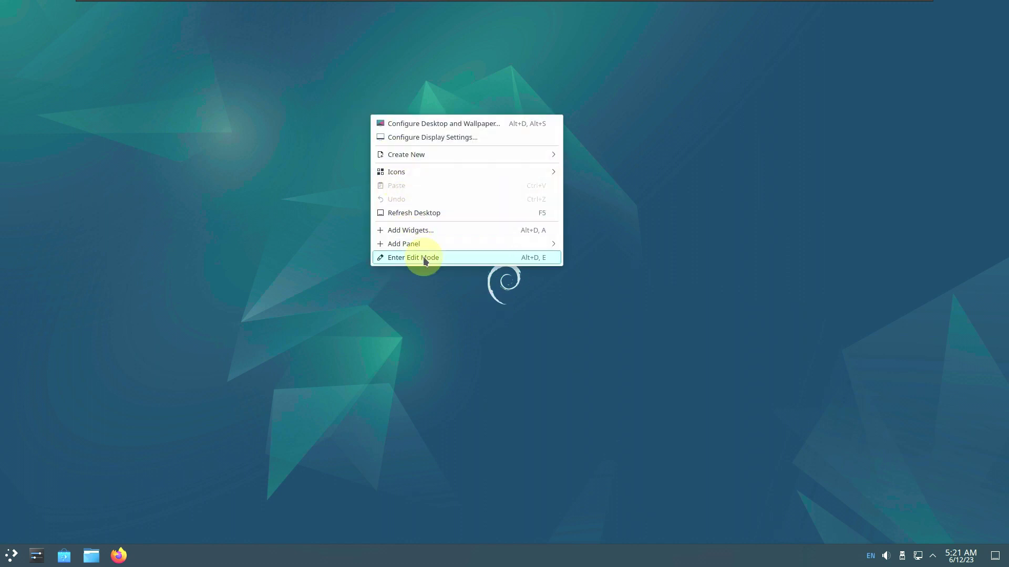
left_click(449, 125)
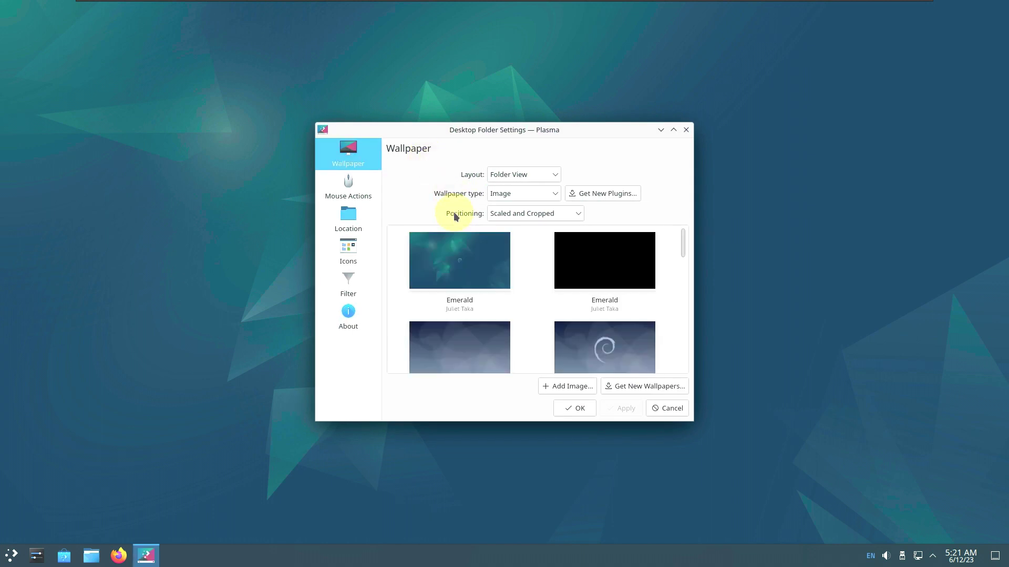
left_click(674, 130)
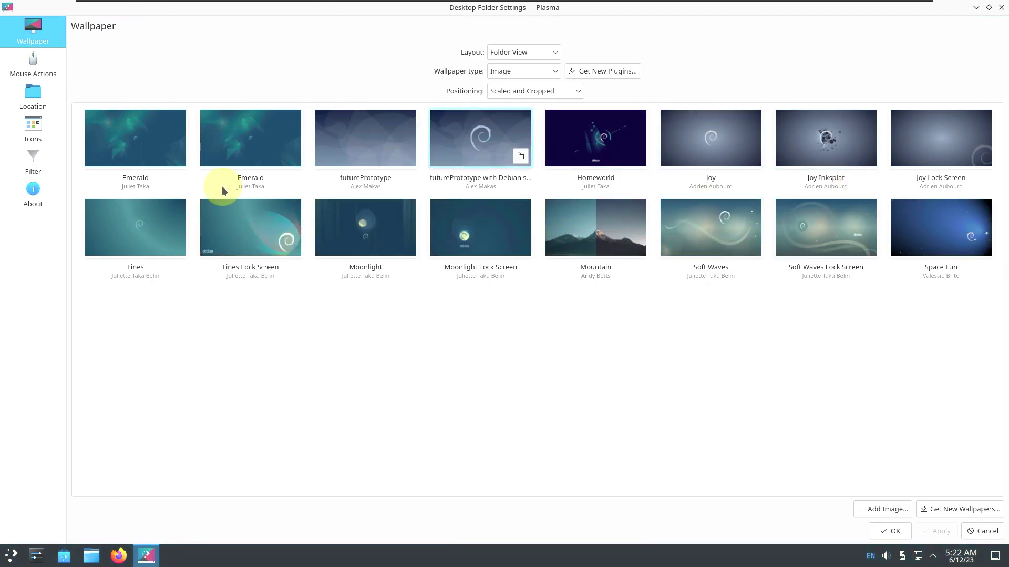
left_click(51, 201)
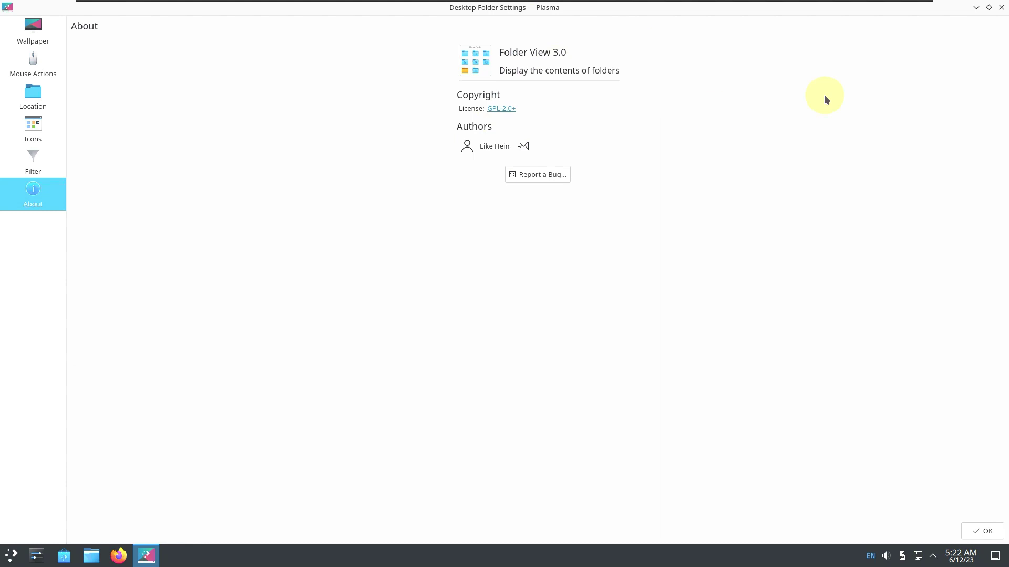
left_click(1000, 8)
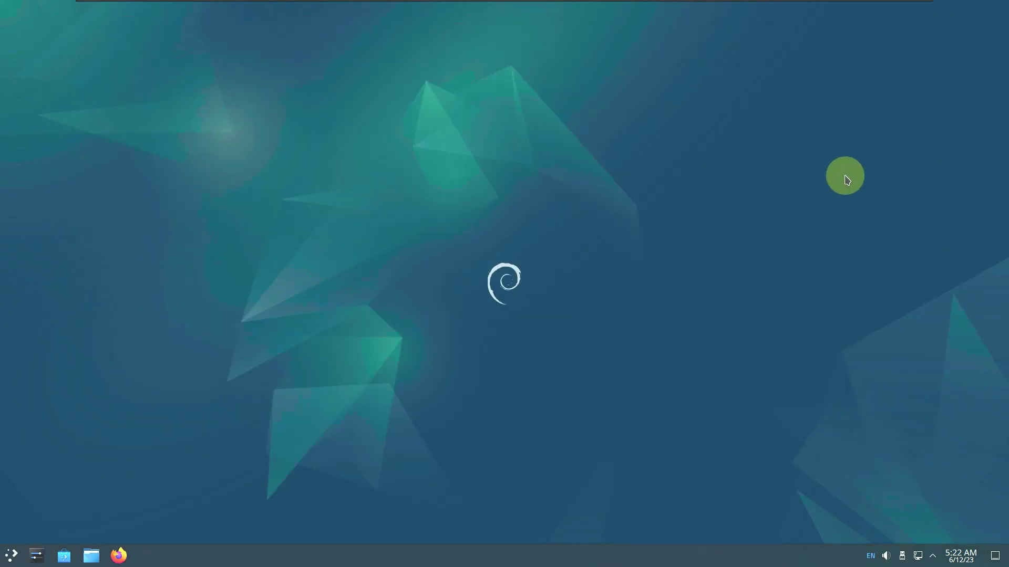
Glance at the clock's calendar, then launch Kate from the Development applications
left_click(950, 556)
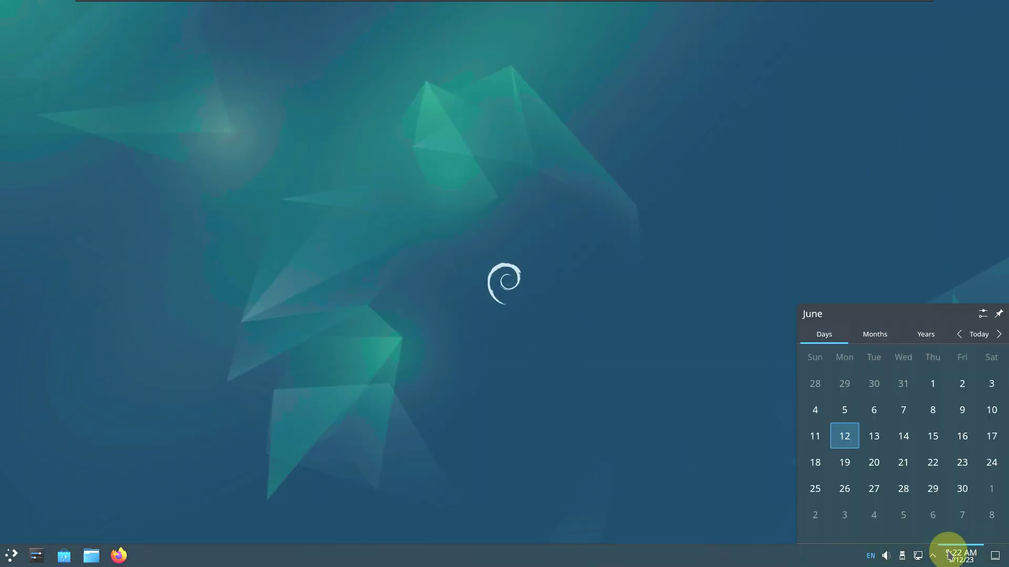
left_click(252, 378)
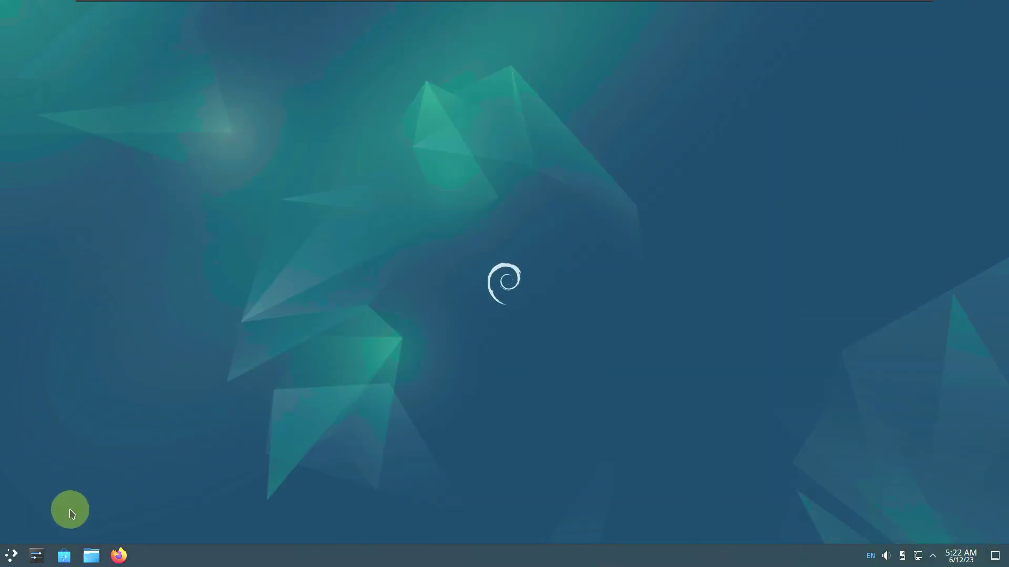
left_click(12, 555)
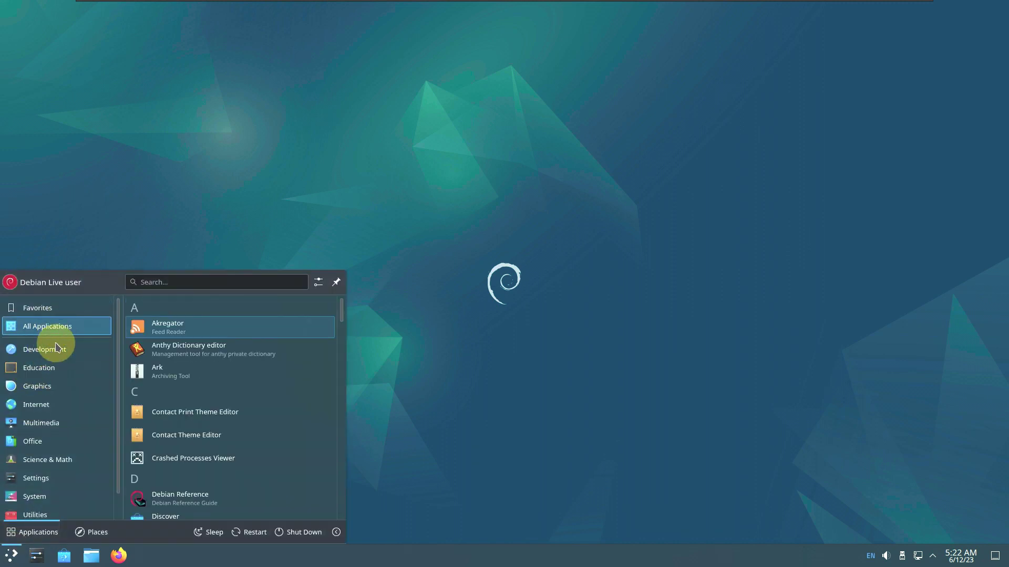
left_click(169, 310)
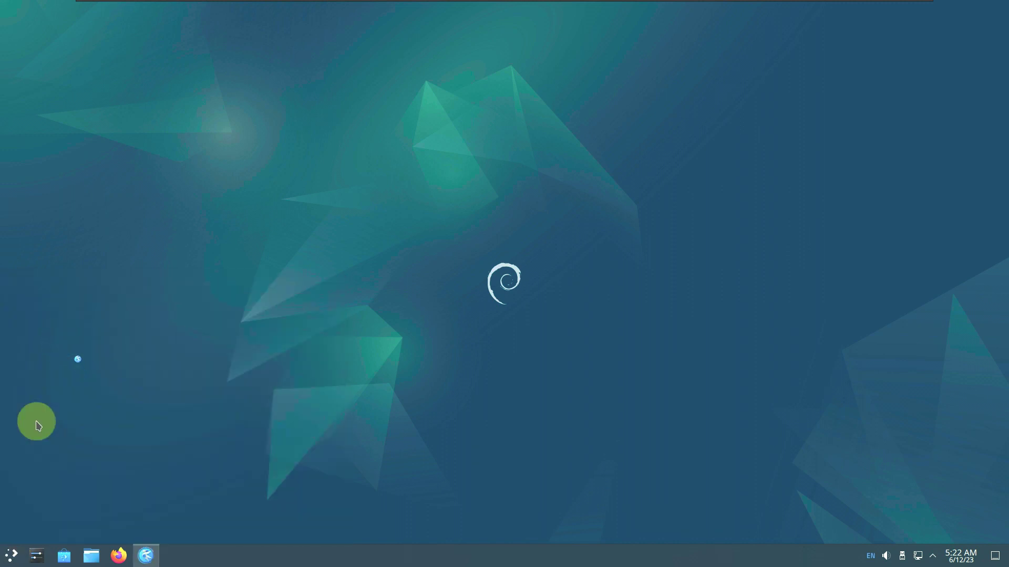
Launch GoldenDict from the Education applications
left_click(11, 554)
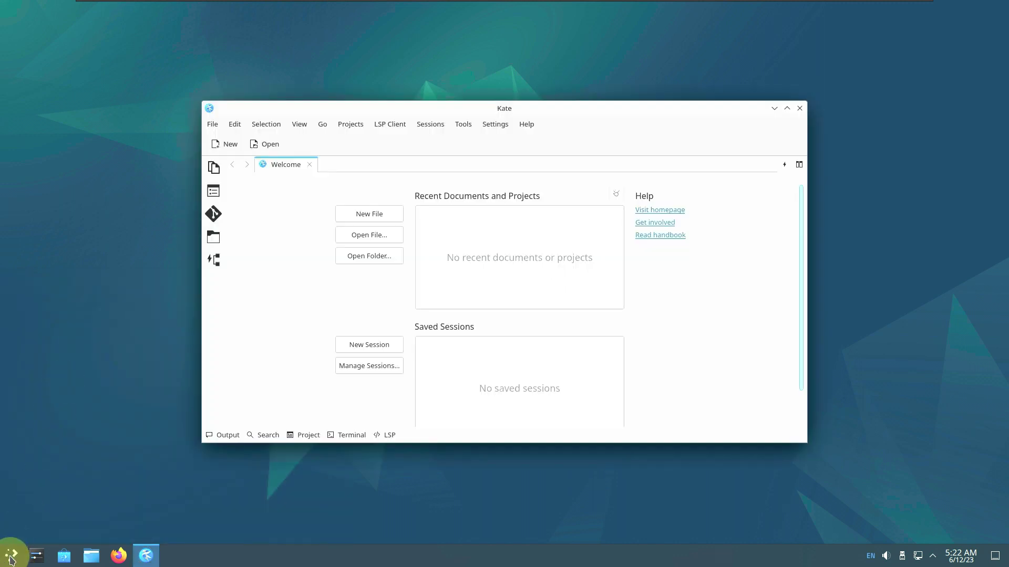
left_click(11, 558)
left_click(51, 368)
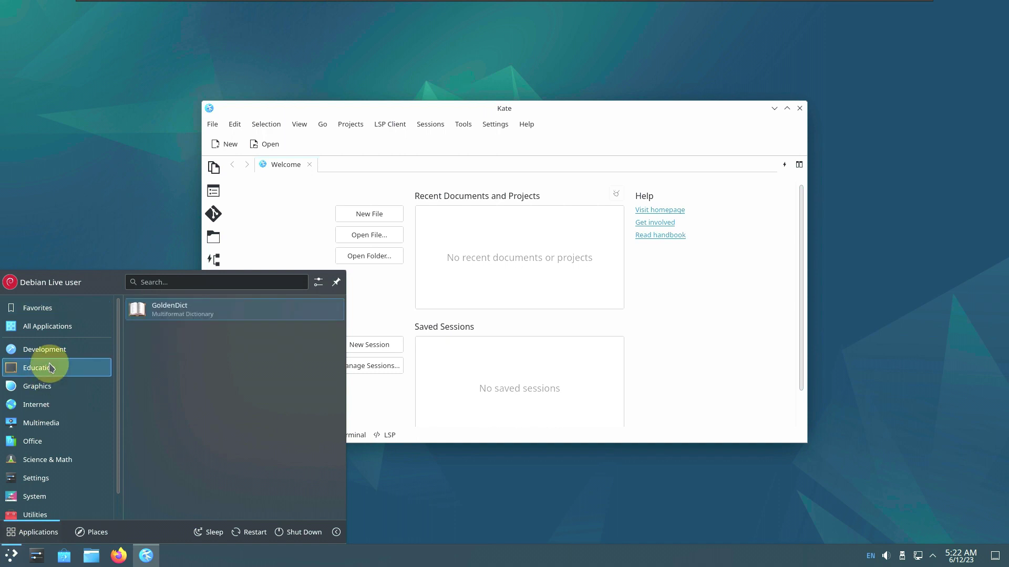
left_click(162, 309)
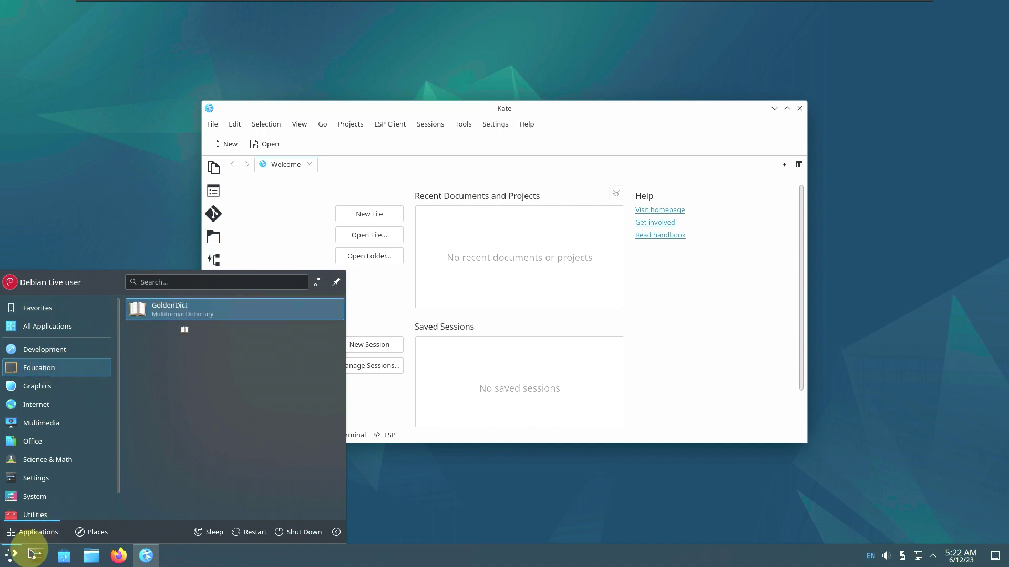
Launch GIMP from the Graphics applications
left_click(11, 557)
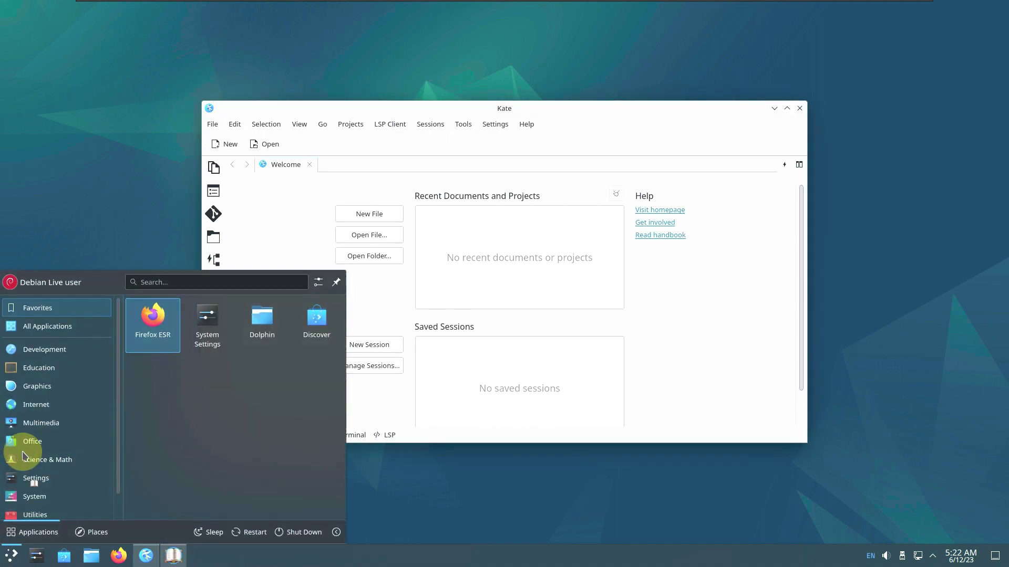
left_click(62, 387)
left_click(184, 308)
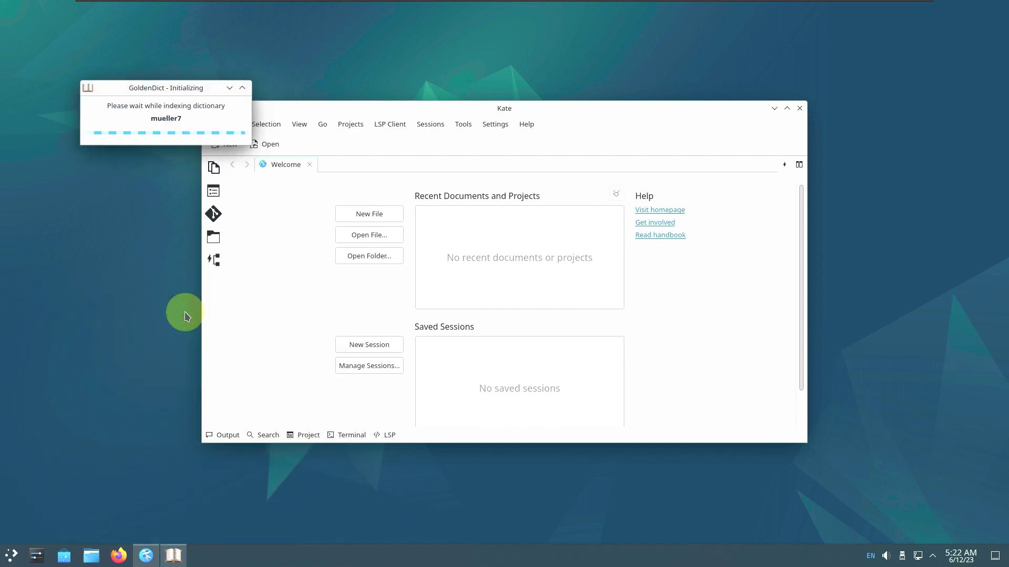
left_click(11, 556)
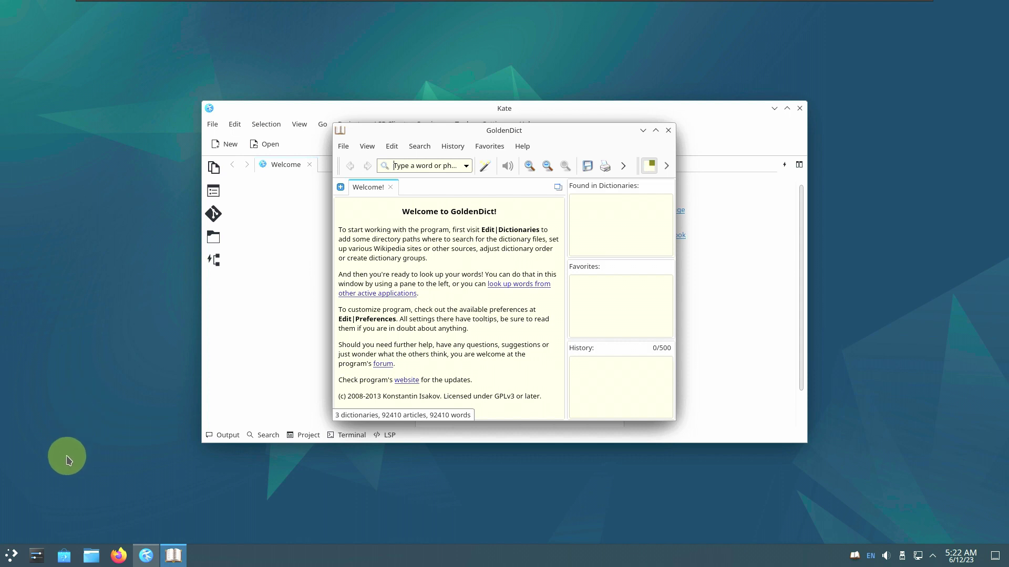
left_click(12, 556)
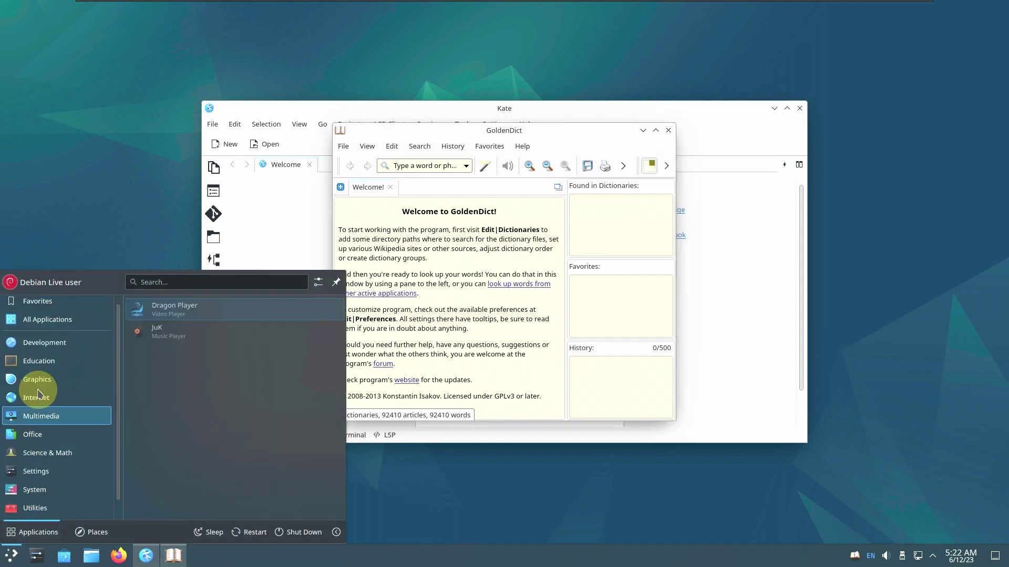
mouse_move(37, 379)
left_click(173, 307)
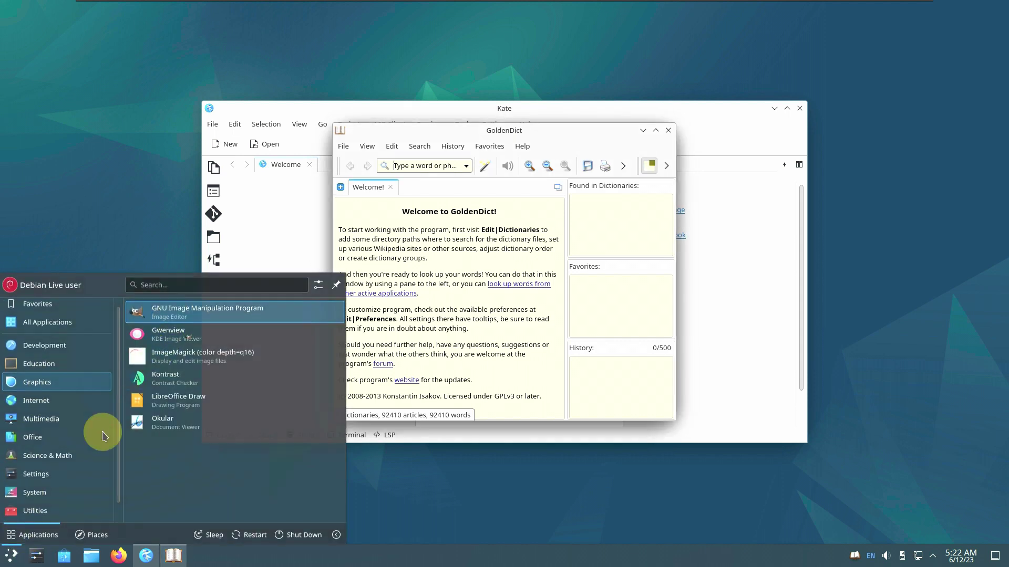
Launch Gwenview from the Graphics applications
left_click(13, 556)
mouse_move(32, 386)
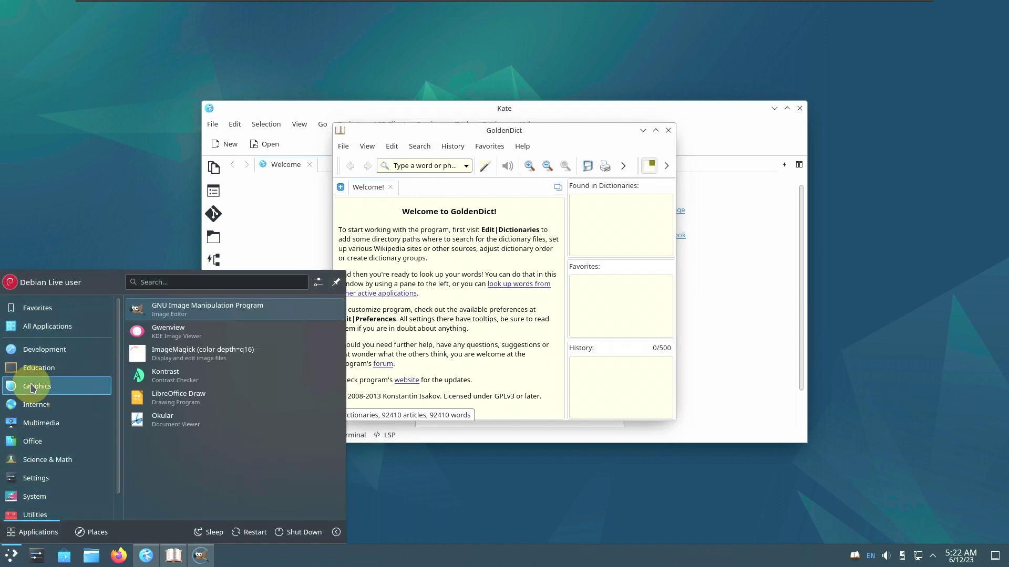
left_click(190, 330)
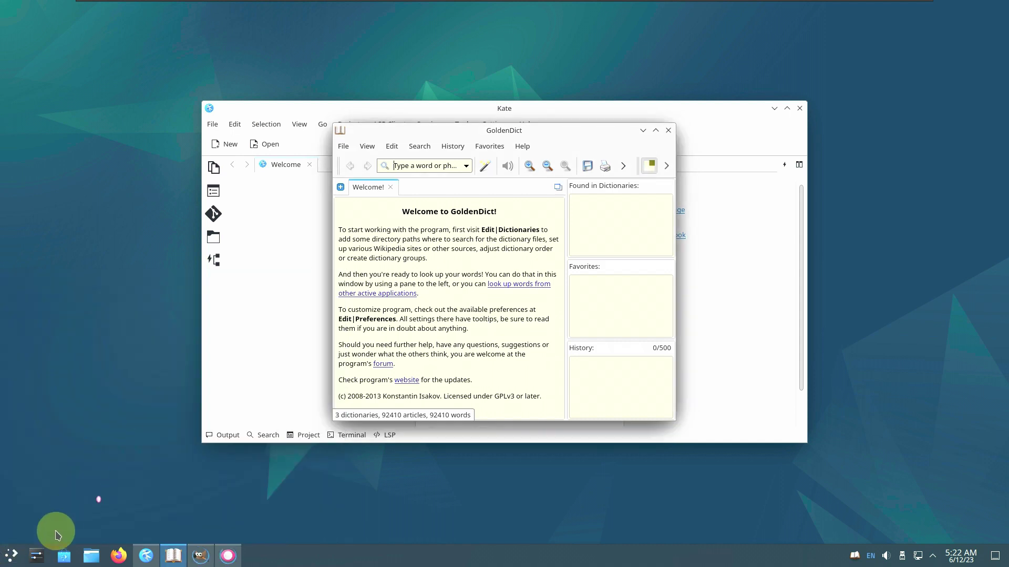
Launch Okular from the Graphics applications
left_click(12, 556)
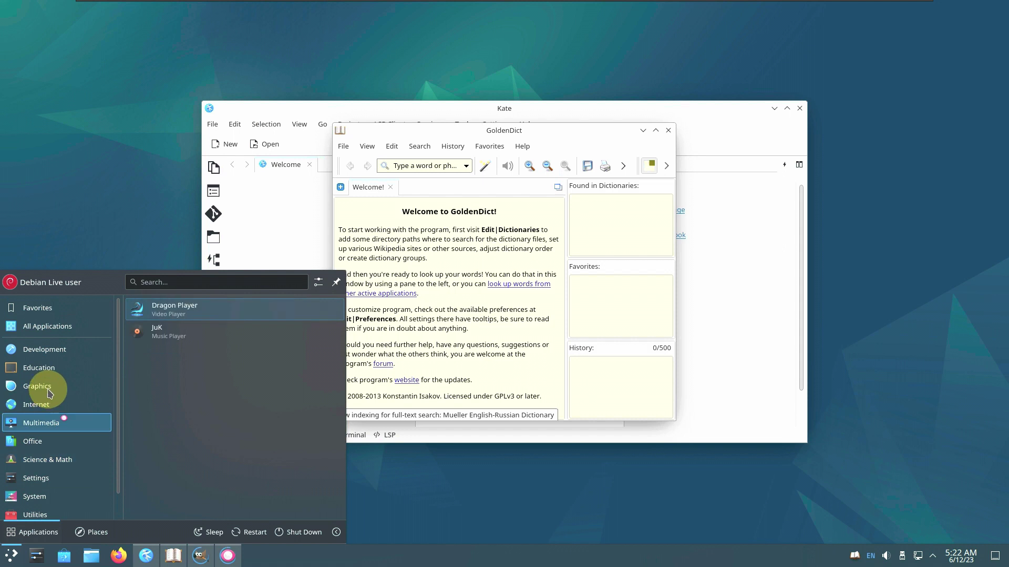
mouse_move(56, 388)
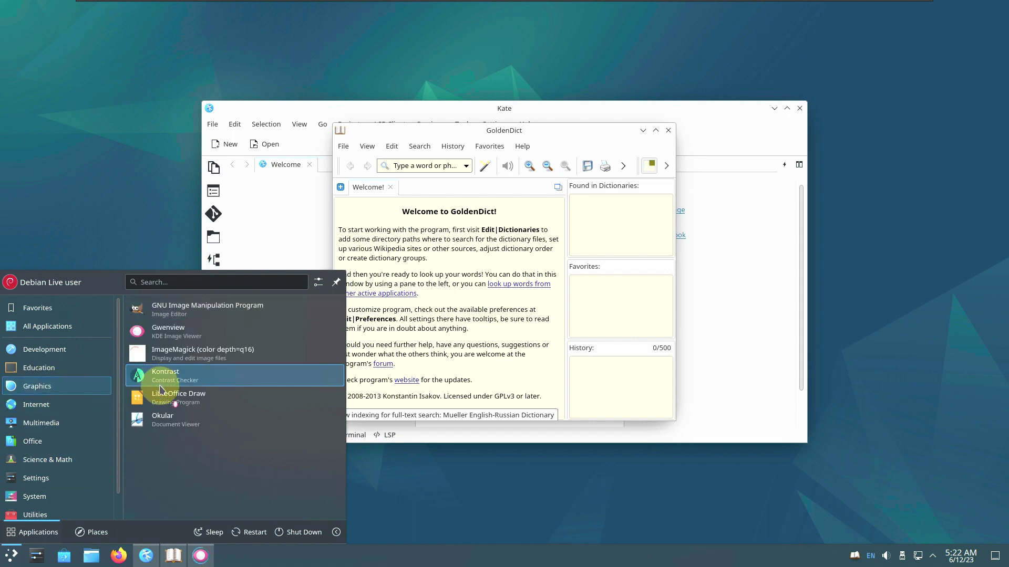
left_click(12, 556)
Launch KMail from the Internet applications
left_click(12, 556)
left_click(33, 422)
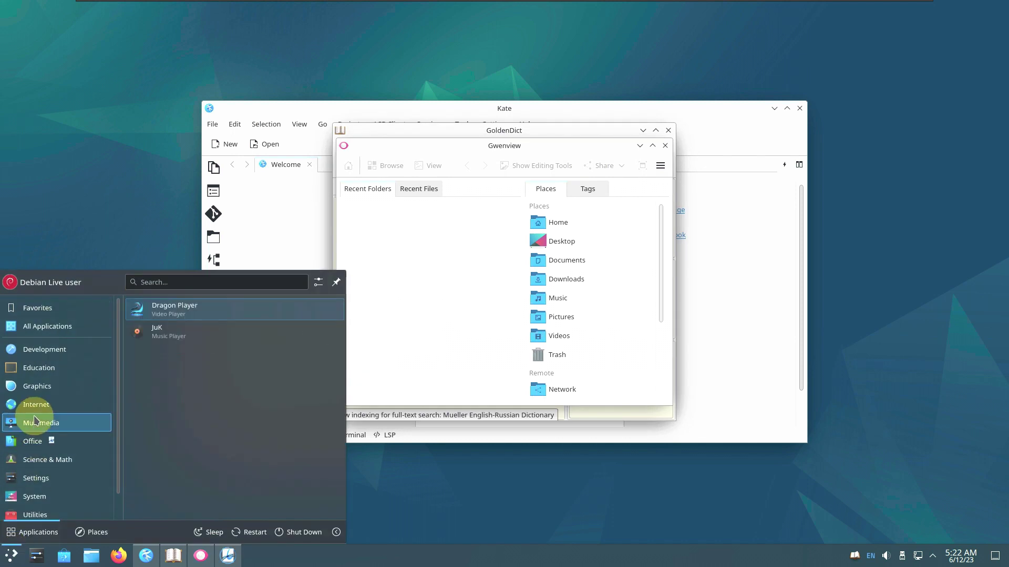
left_click(34, 406)
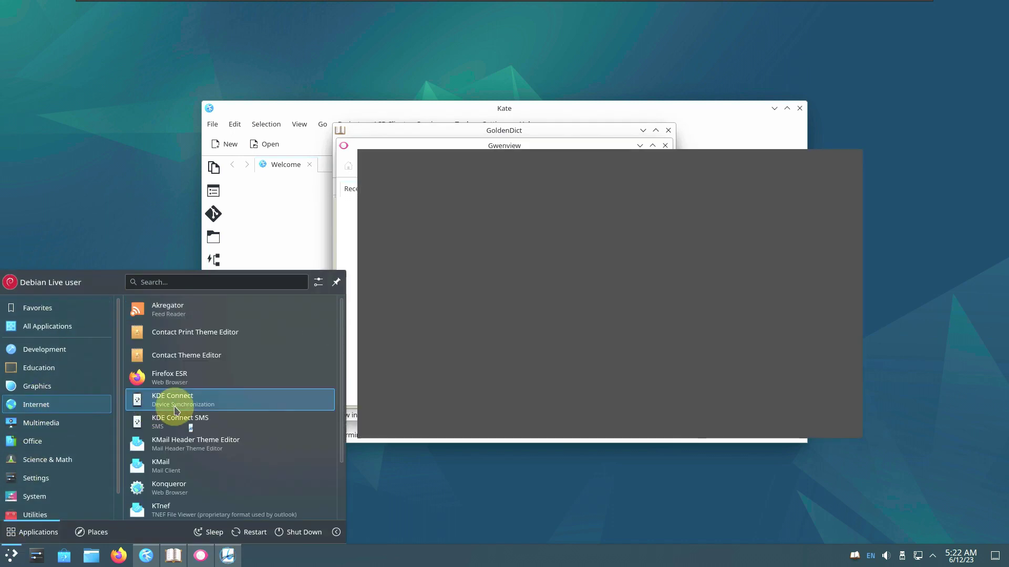
scroll(177, 410, "down", 3)
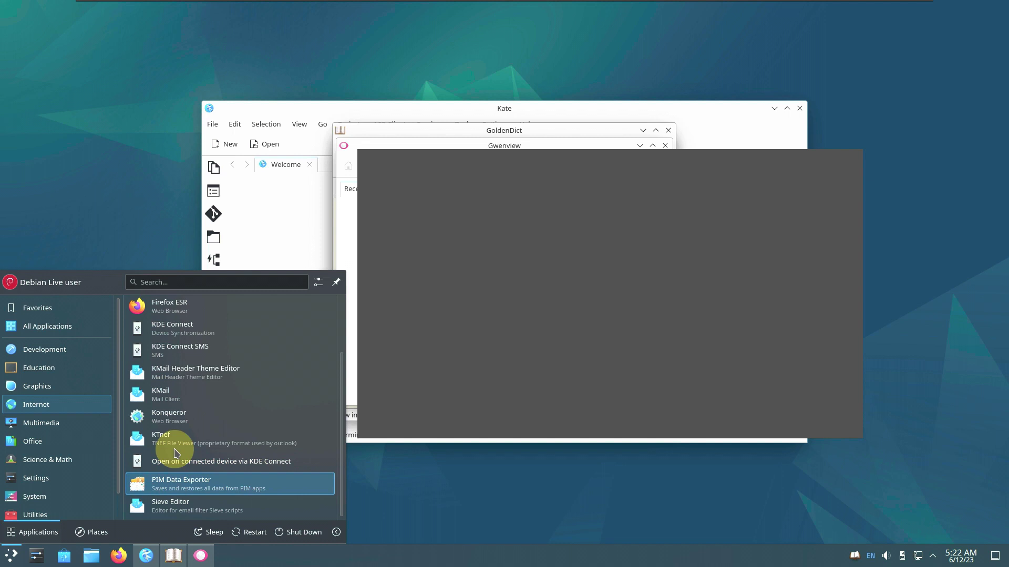
left_click(181, 401)
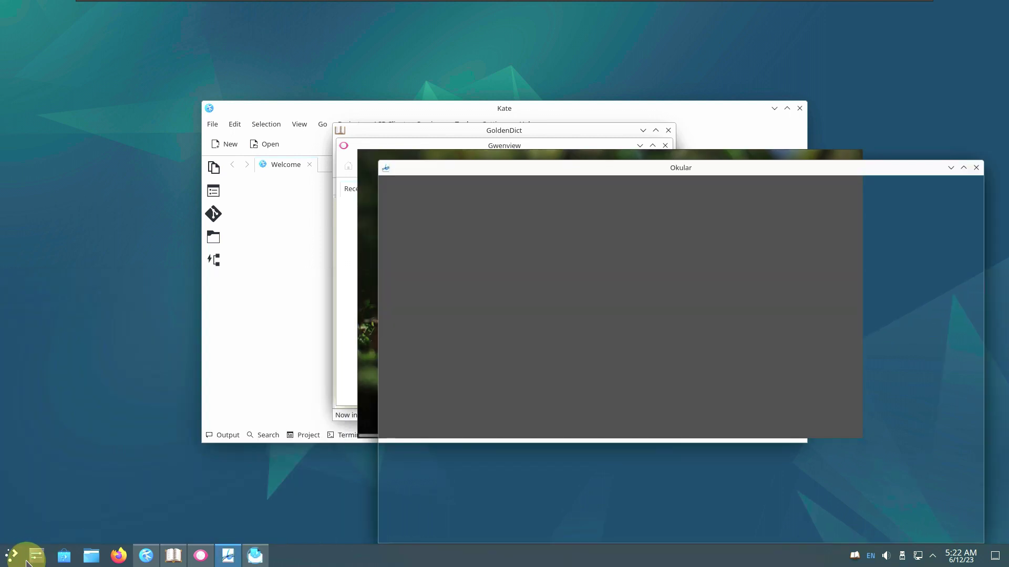
Launch Dragon Player from the Multimedia applications
left_click(13, 556)
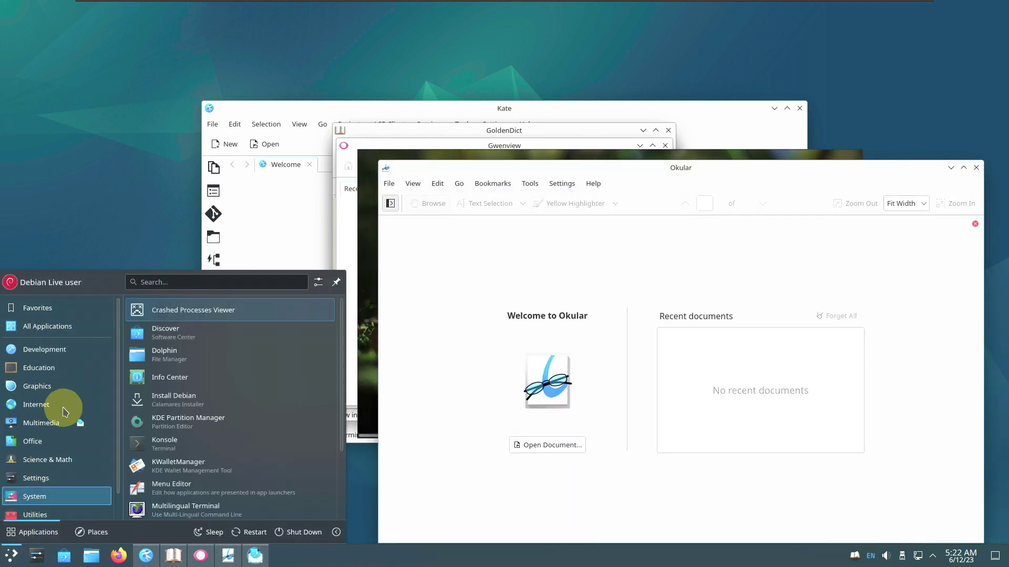
mouse_move(66, 426)
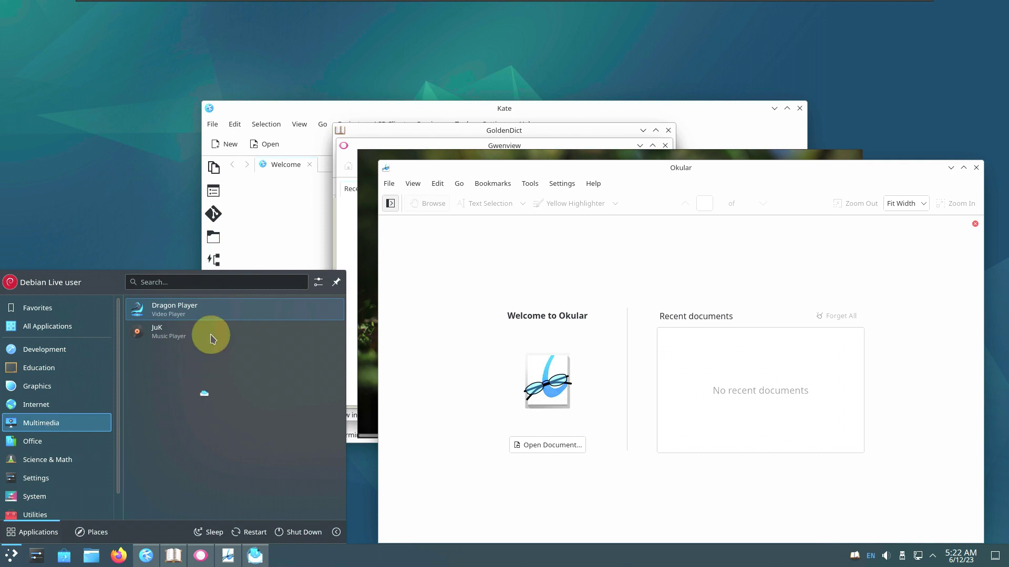
left_click(11, 554)
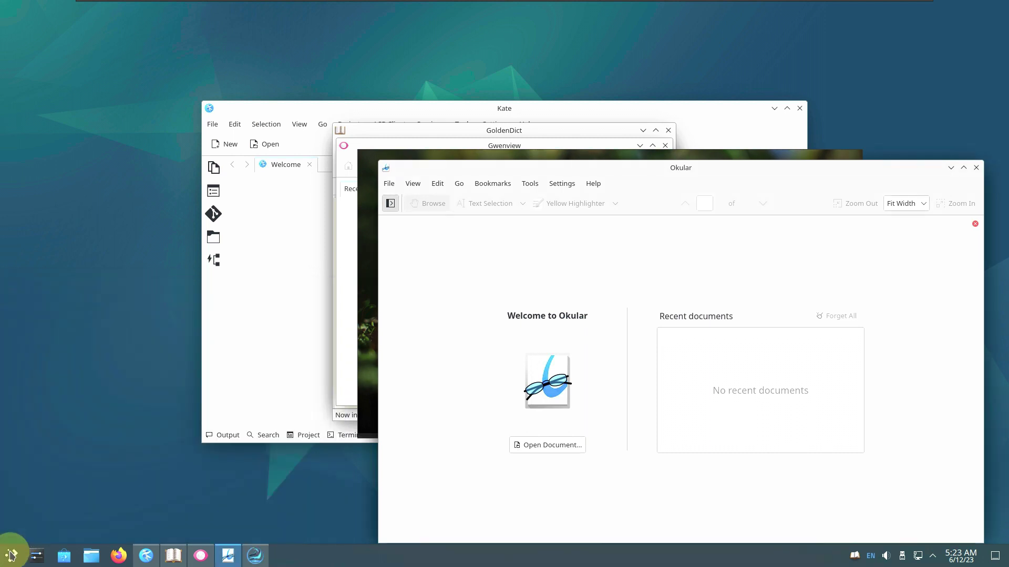
Launch JuK from the Multimedia applications
left_click(11, 554)
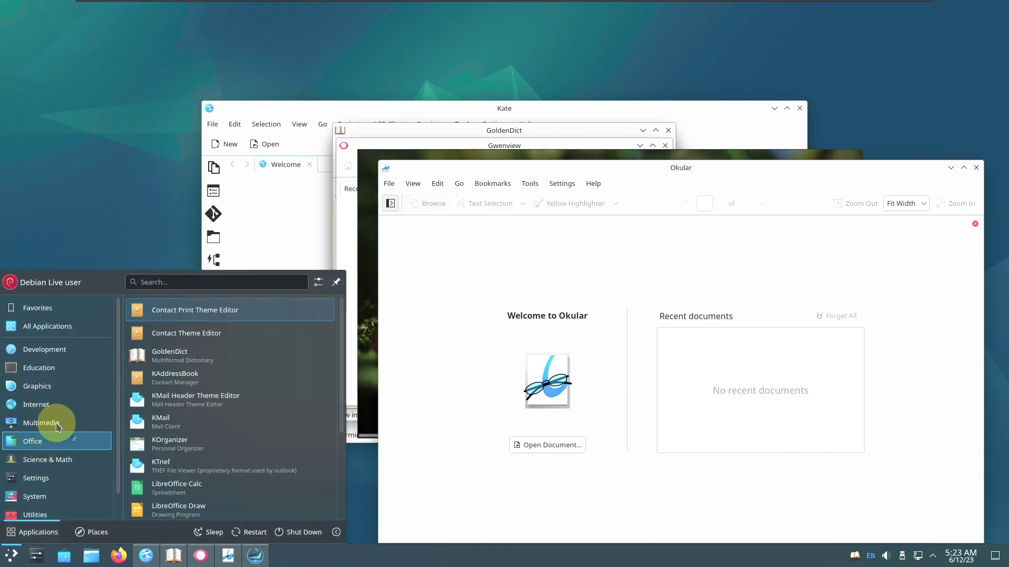
mouse_move(47, 420)
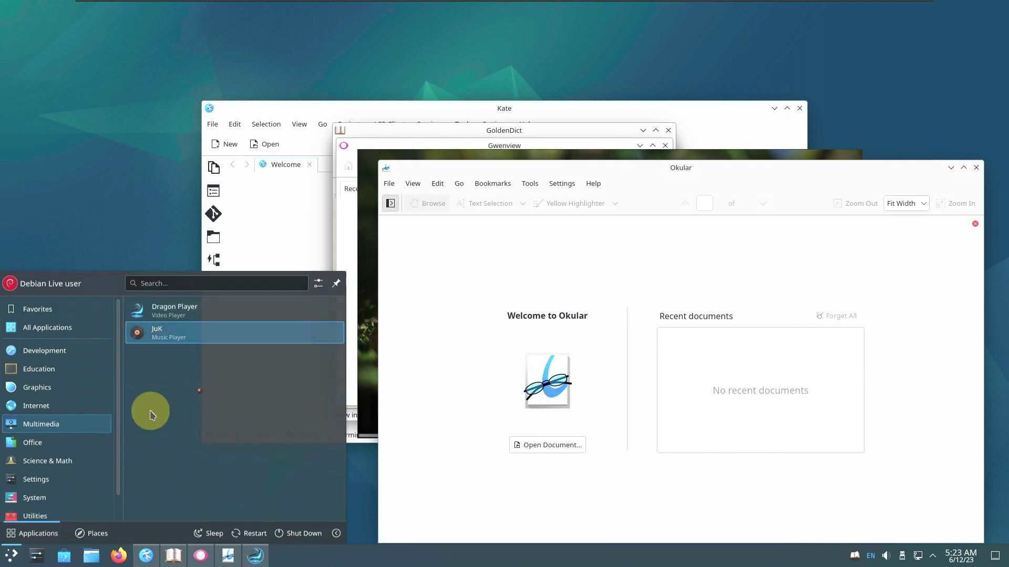
left_click(157, 333)
Browse the launcher's Office applications
left_click(11, 554)
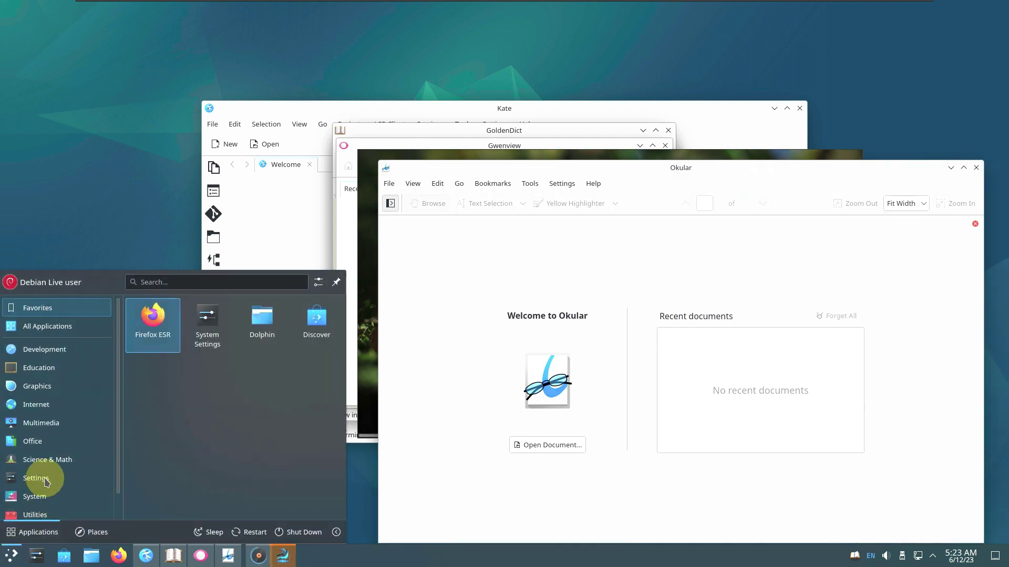
mouse_move(67, 441)
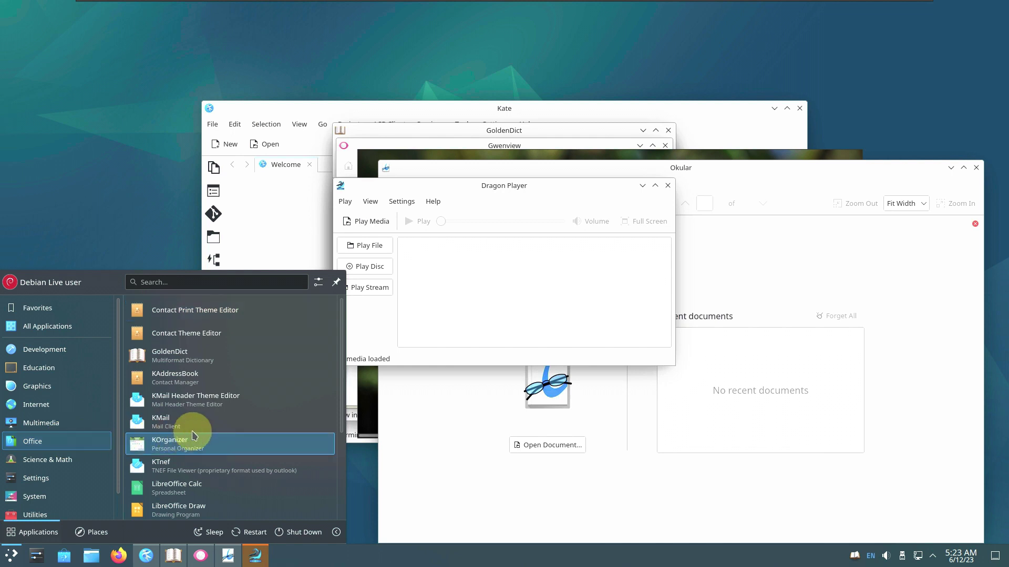
left_click(15, 556)
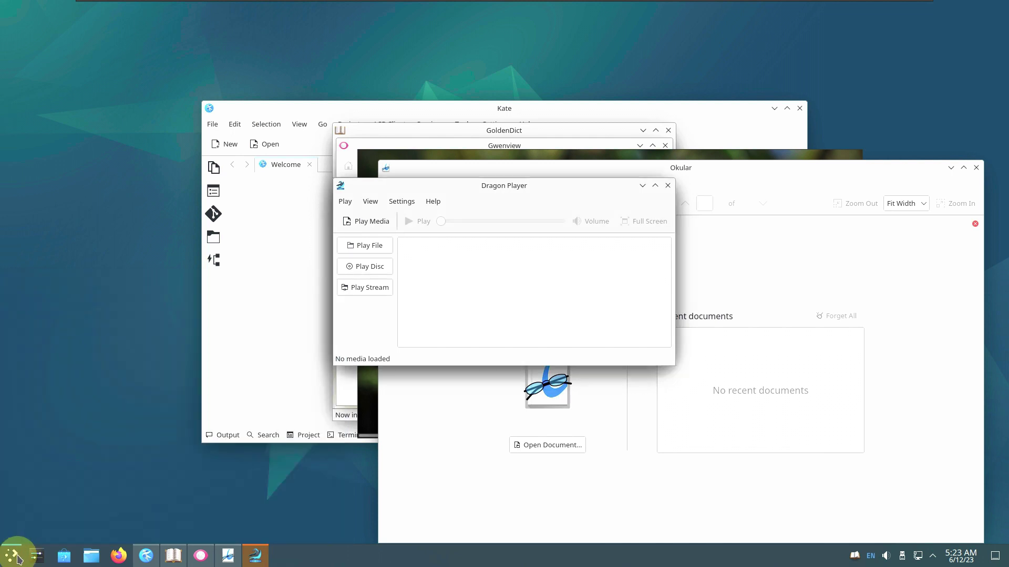
left_click(13, 557)
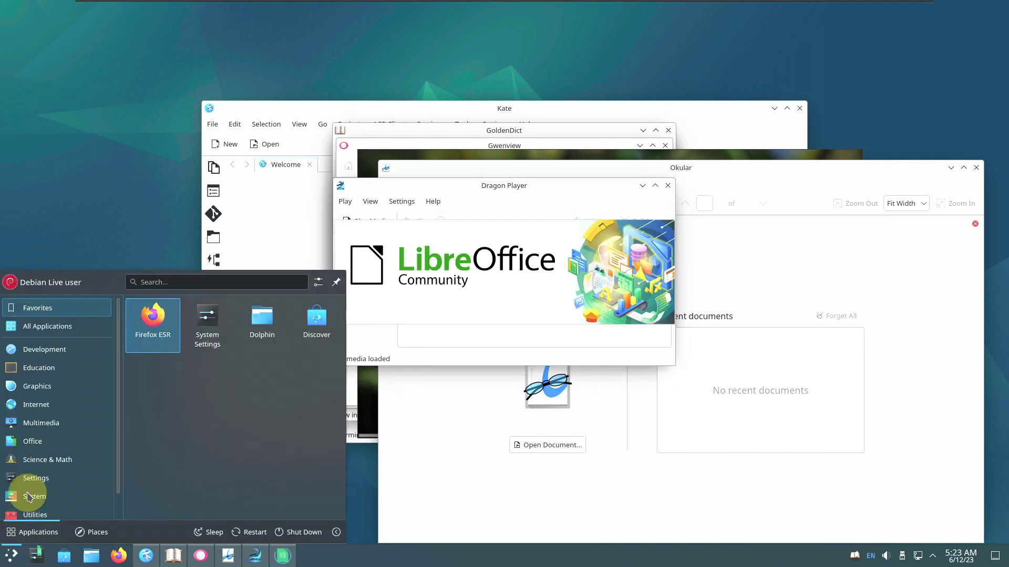
left_click(56, 440)
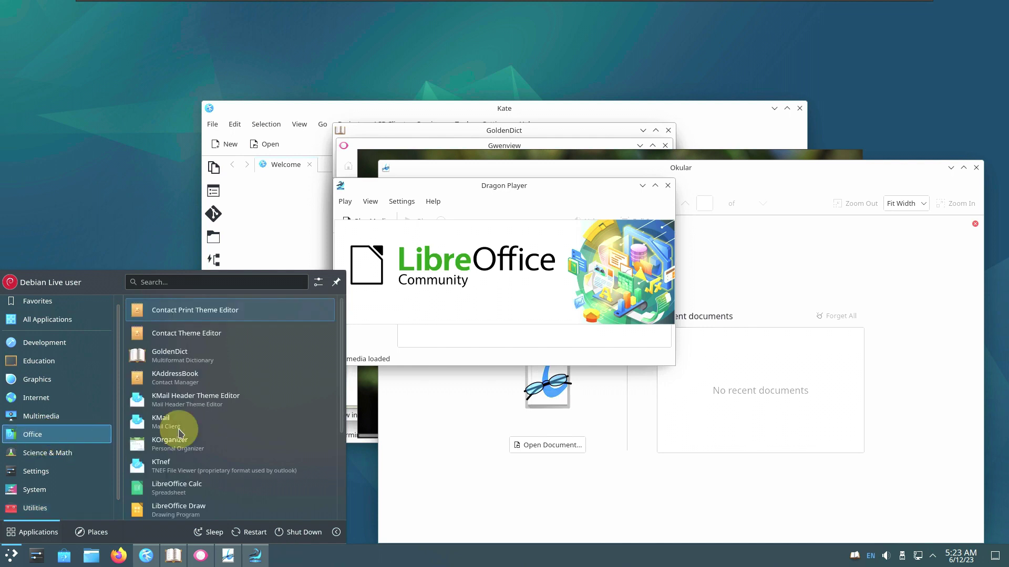
scroll(179, 431, "down", 5)
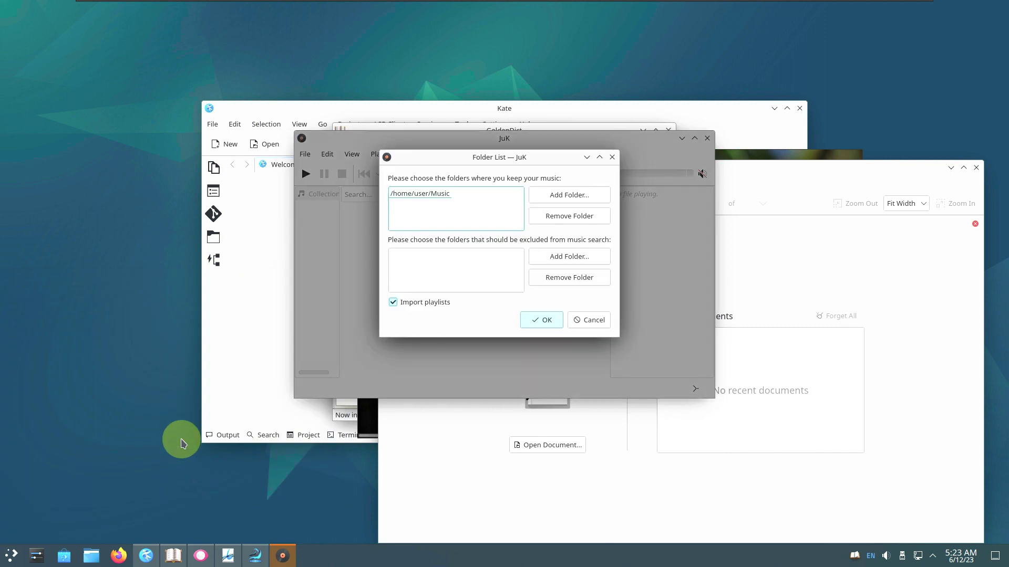
Start System Monitor from the System category after browsing Science & Math and Settings
left_click(21, 558)
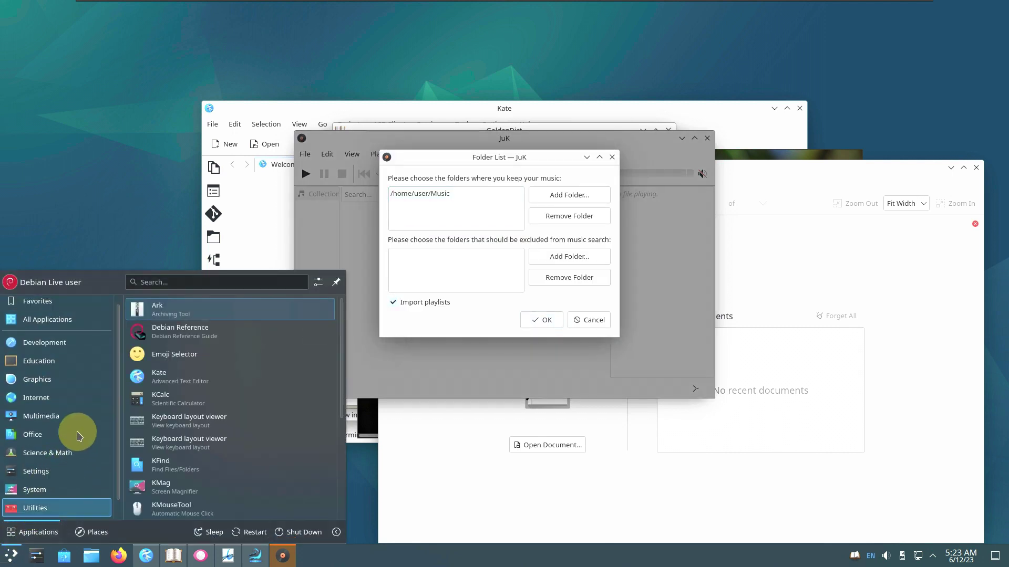
left_click(75, 453)
left_click(71, 471)
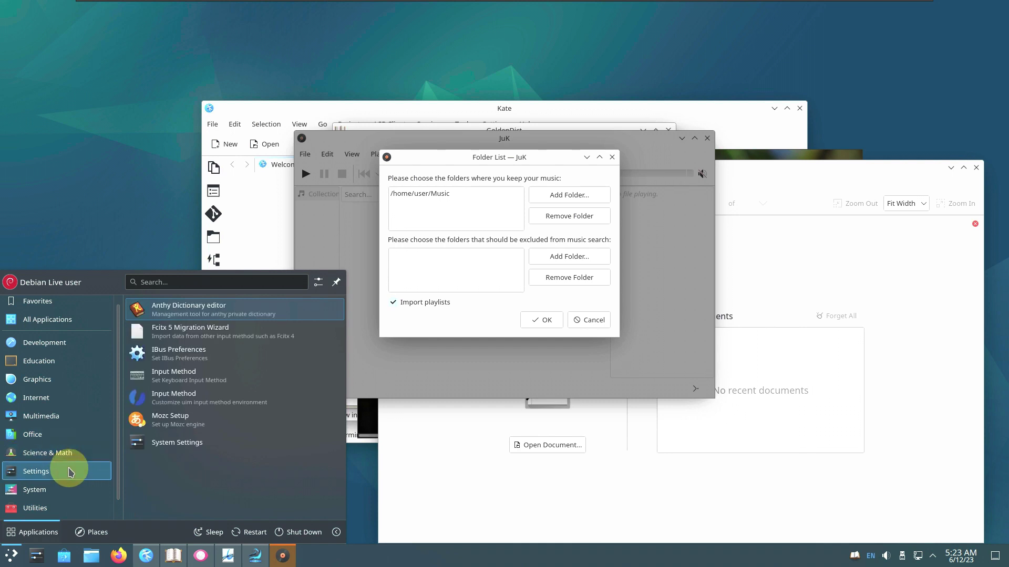
left_click(60, 489)
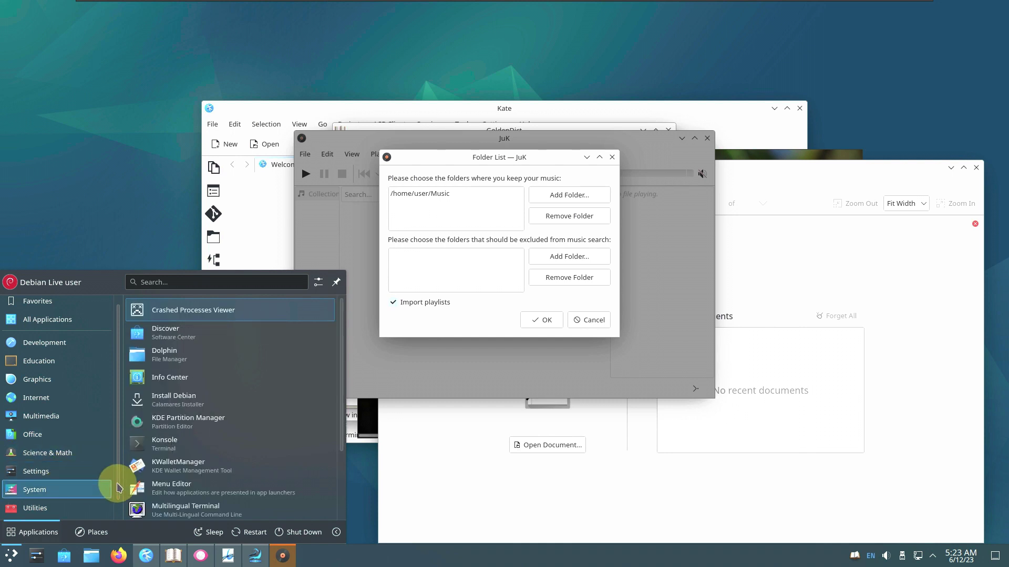
scroll(119, 488, "down", 1)
scroll(137, 489, "down", 3)
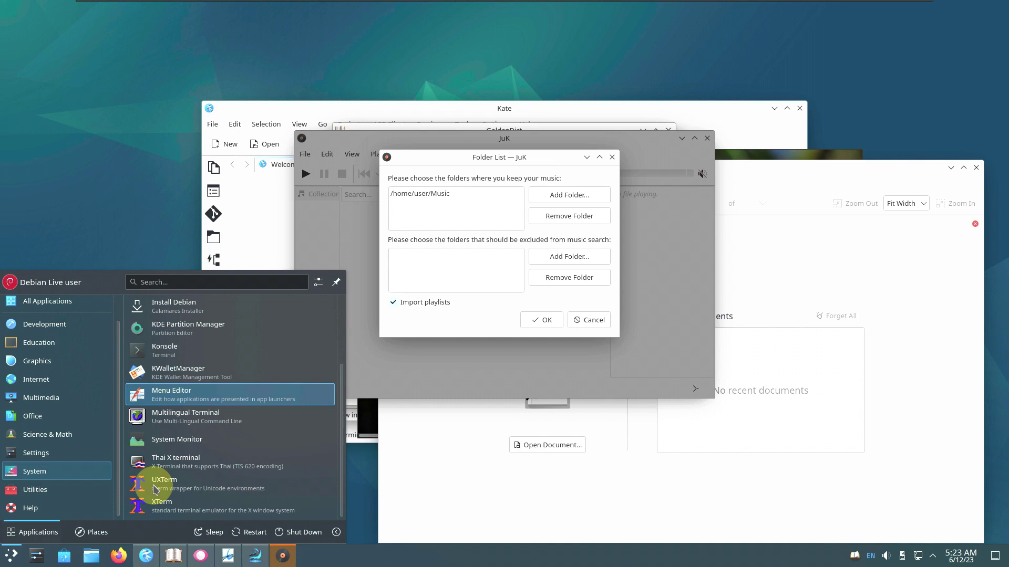
left_click(169, 441)
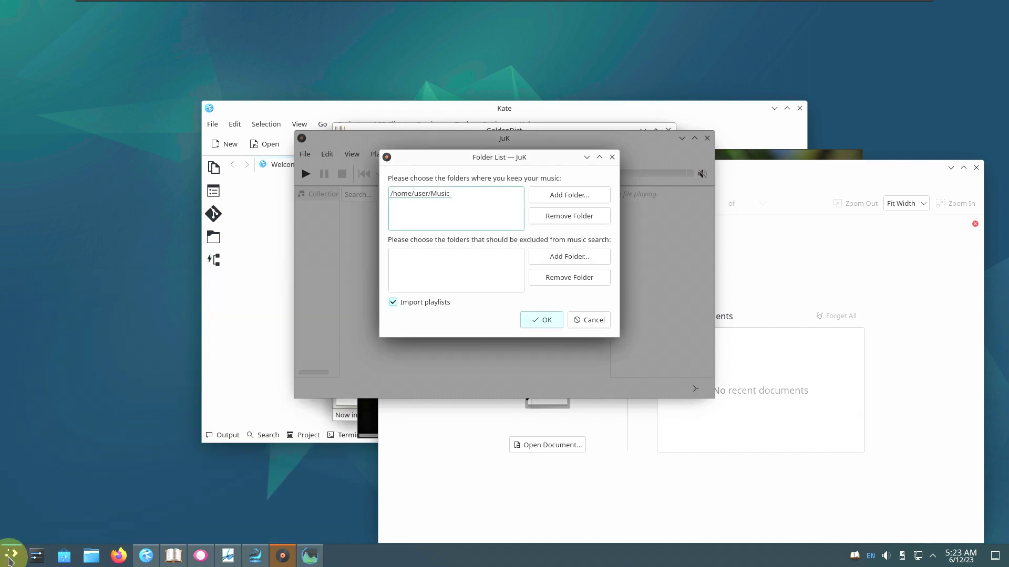
Start KNotes from the Utilities applications
left_click(11, 557)
left_click(37, 499)
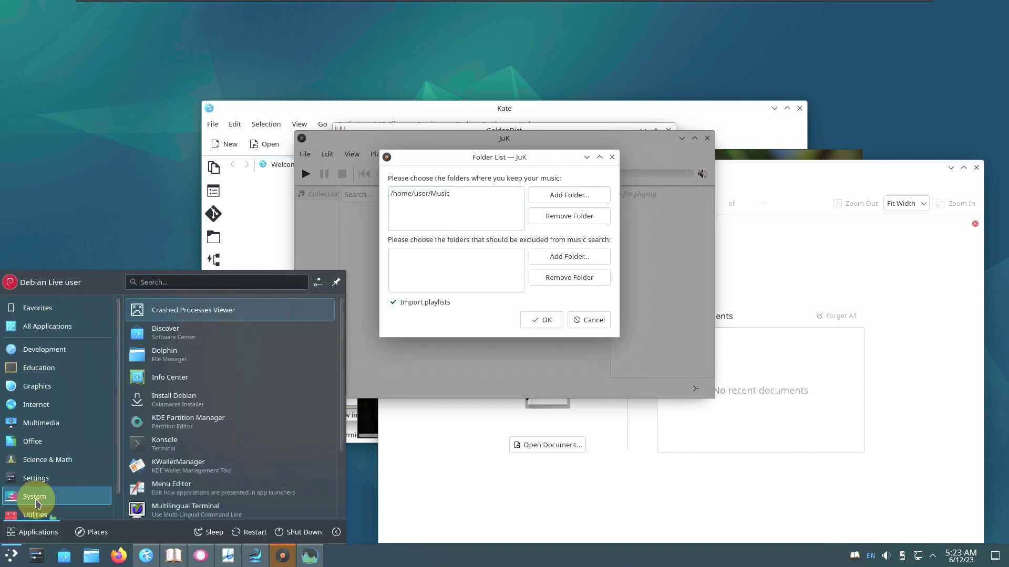
scroll(40, 499, "down", 1)
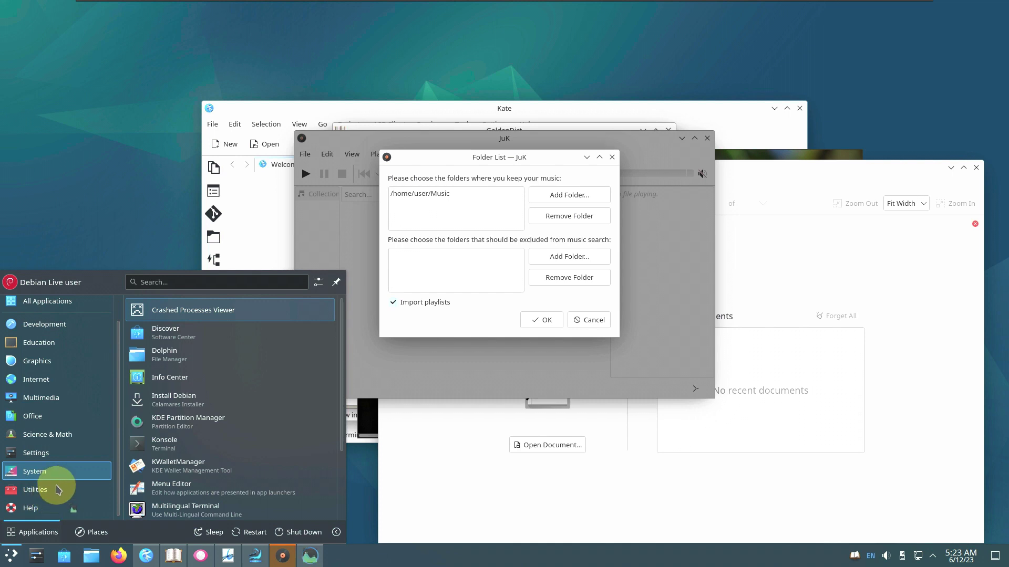
left_click(58, 488)
scroll(226, 428, "down", 4)
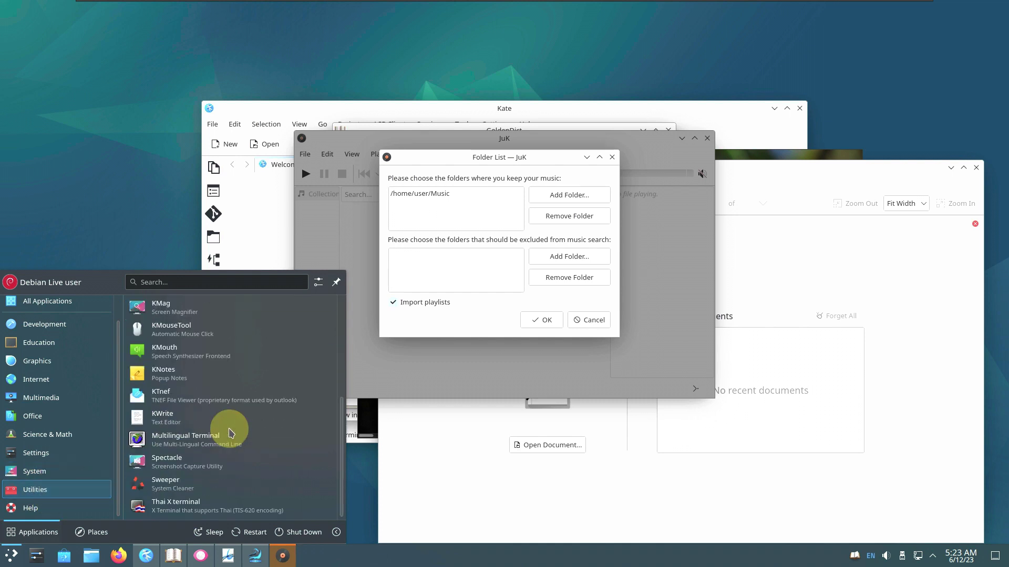
left_click(229, 374)
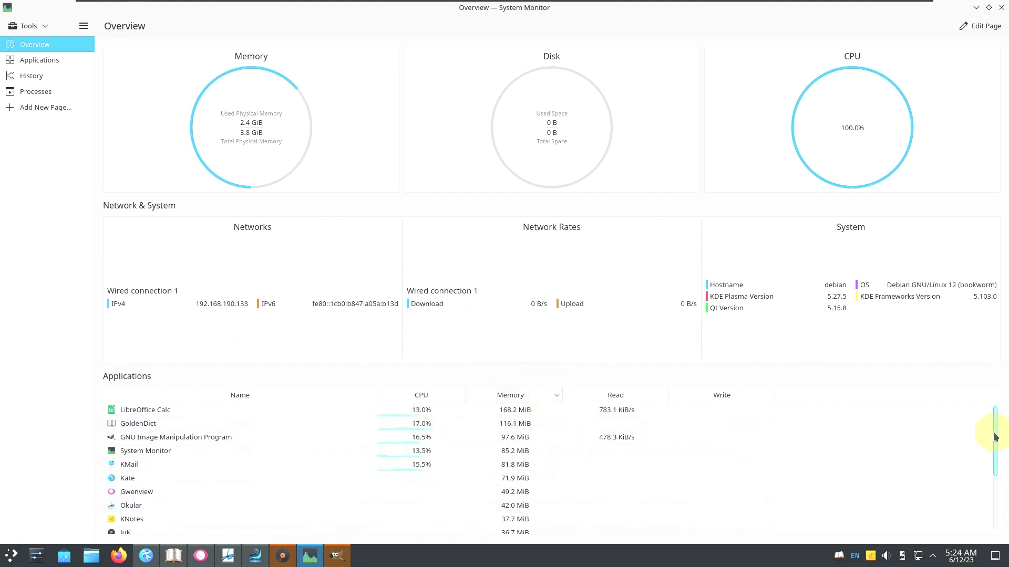
Scroll down System Monitor's Overview Applications table, then return to its top
left_click_drag(994, 436, 1002, 522)
left_click(992, 415)
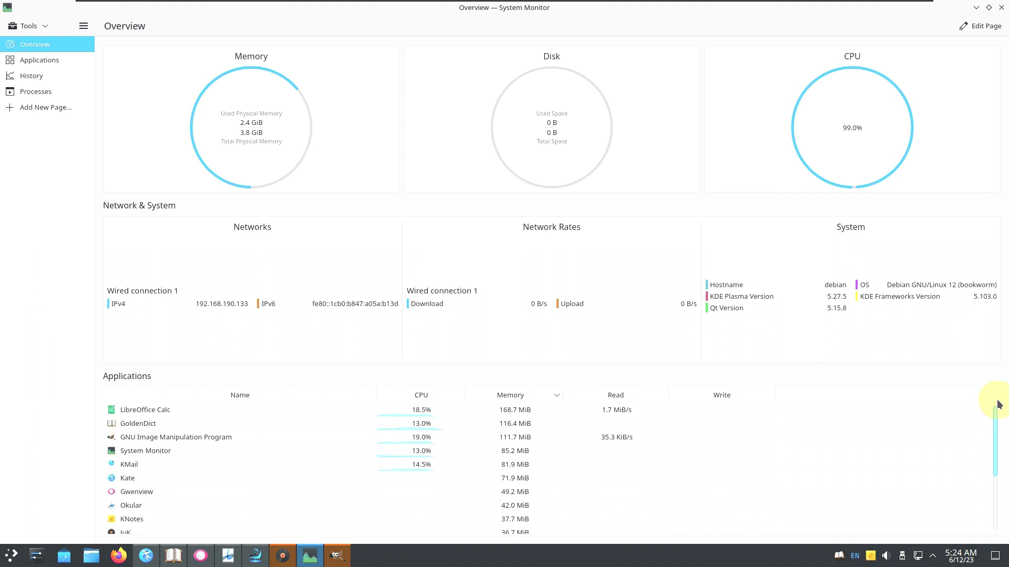
Close System Monitor, check GIMP's About dialog showing version 2.10.34, then quit GIMP
left_click(1000, 8)
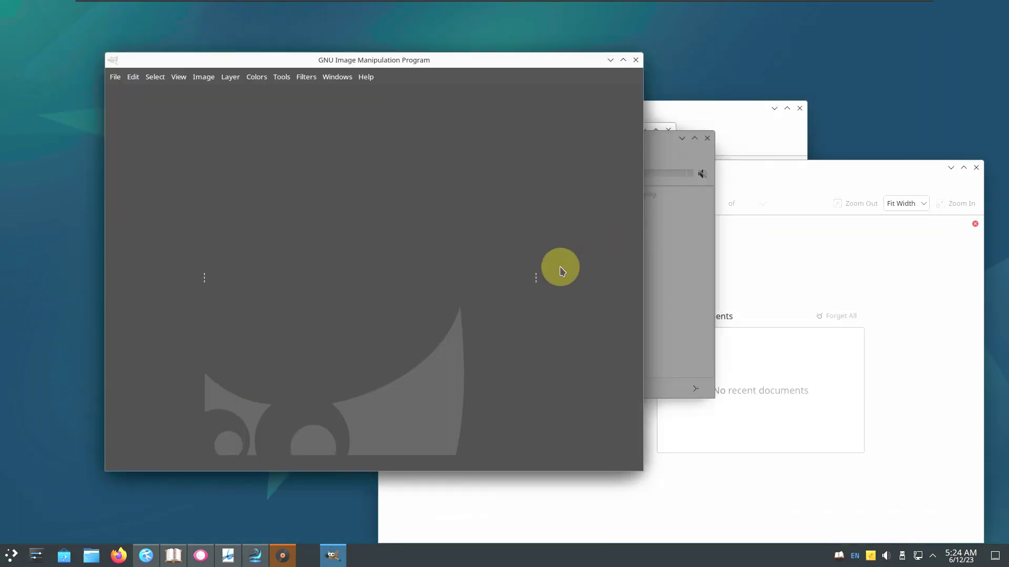
left_click(366, 77)
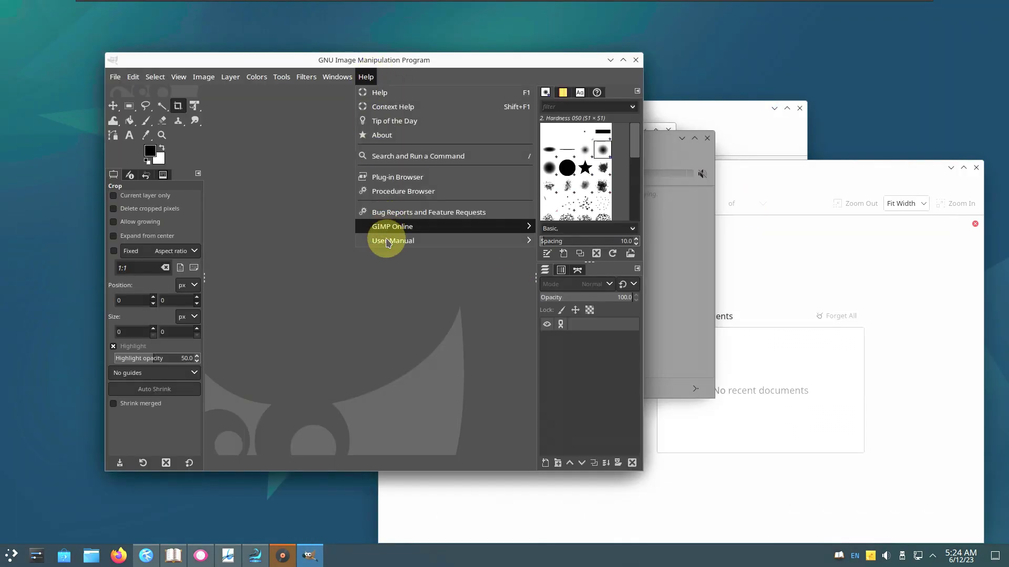
left_click(388, 135)
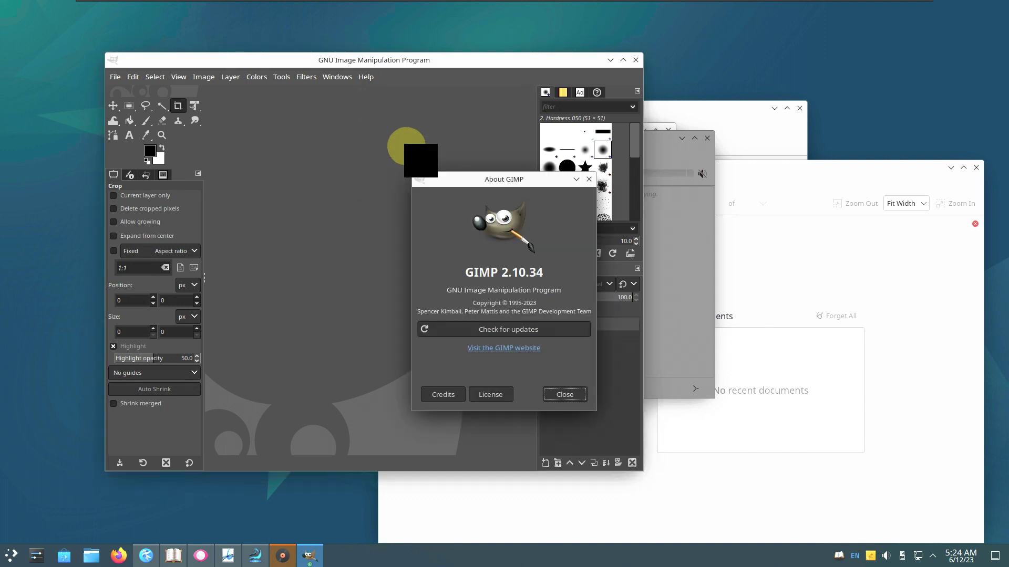
left_click(560, 394)
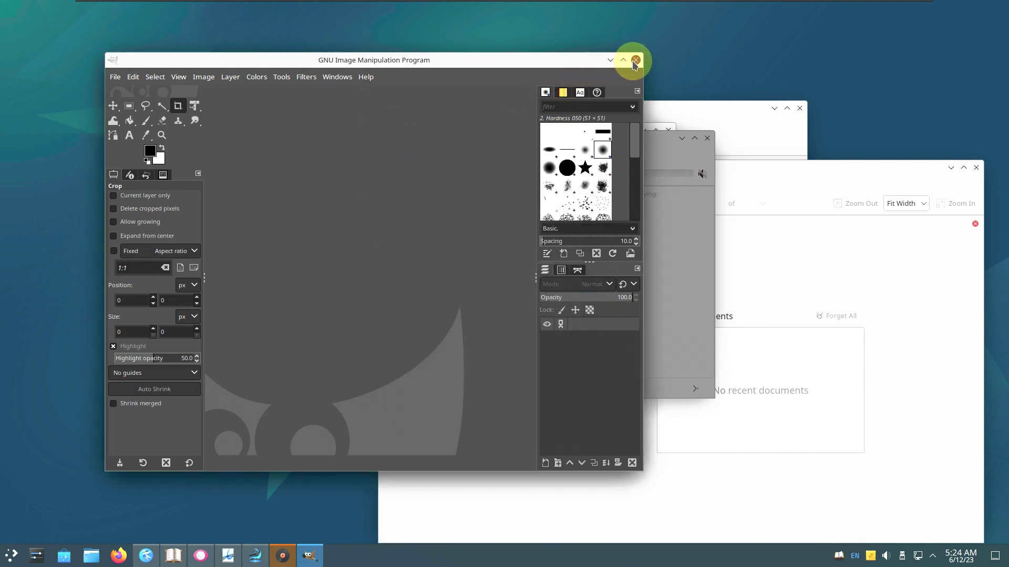
left_click(634, 61)
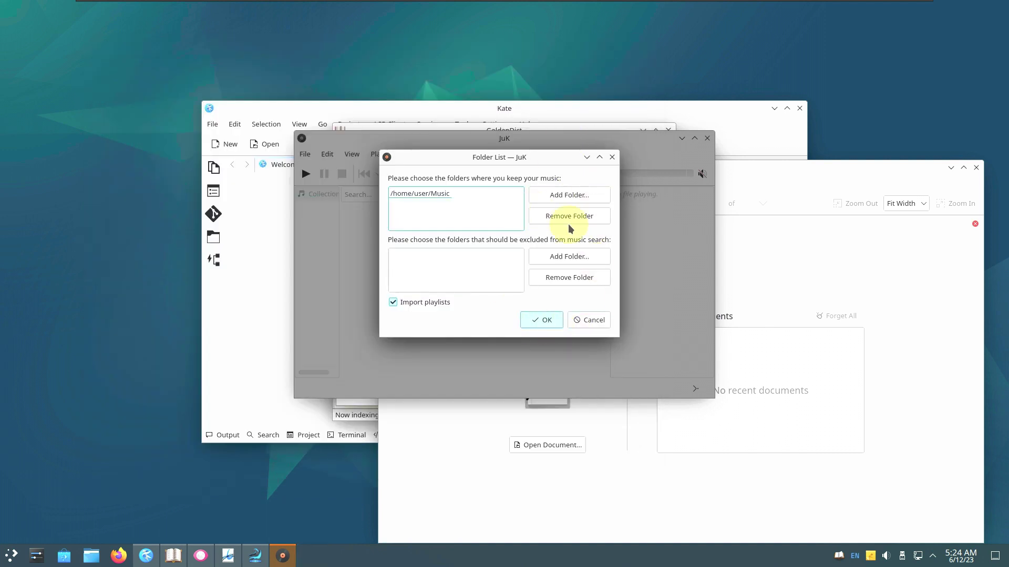
Cancel JuK's music folder setup, view About JuK (version 22.12.3), then close the JuK window
left_click(590, 321)
left_click(480, 155)
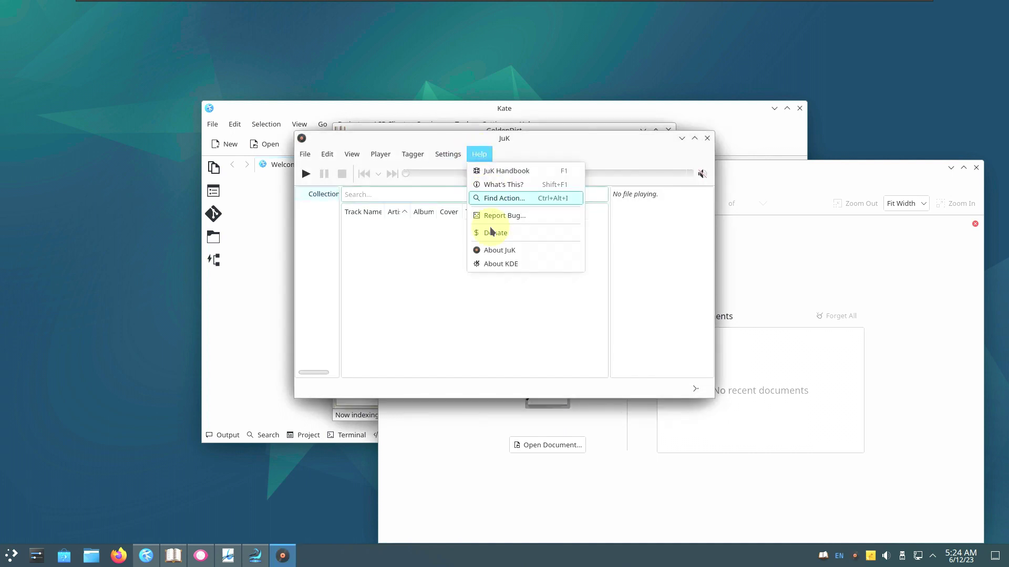
left_click(486, 251)
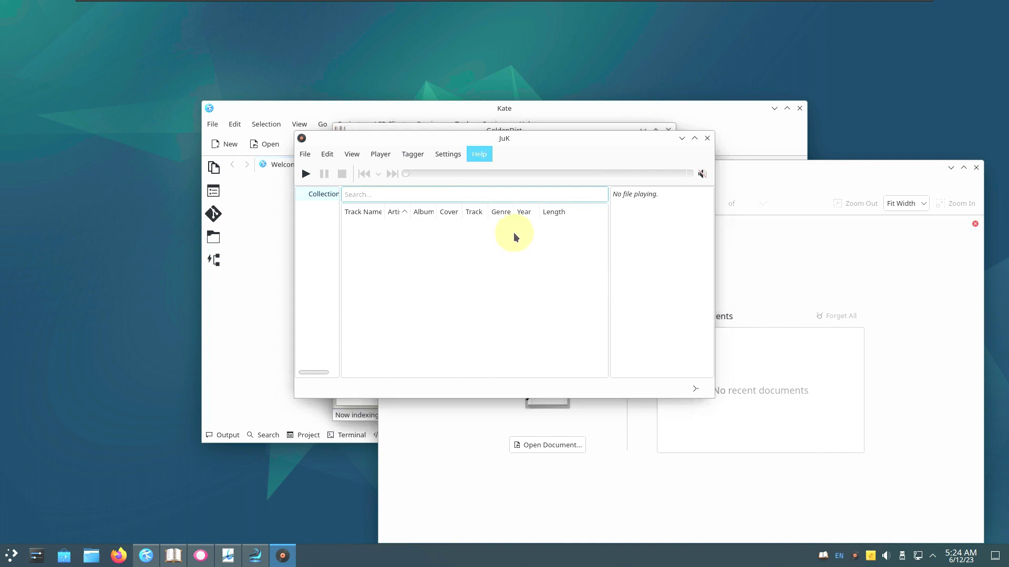
left_click(587, 166)
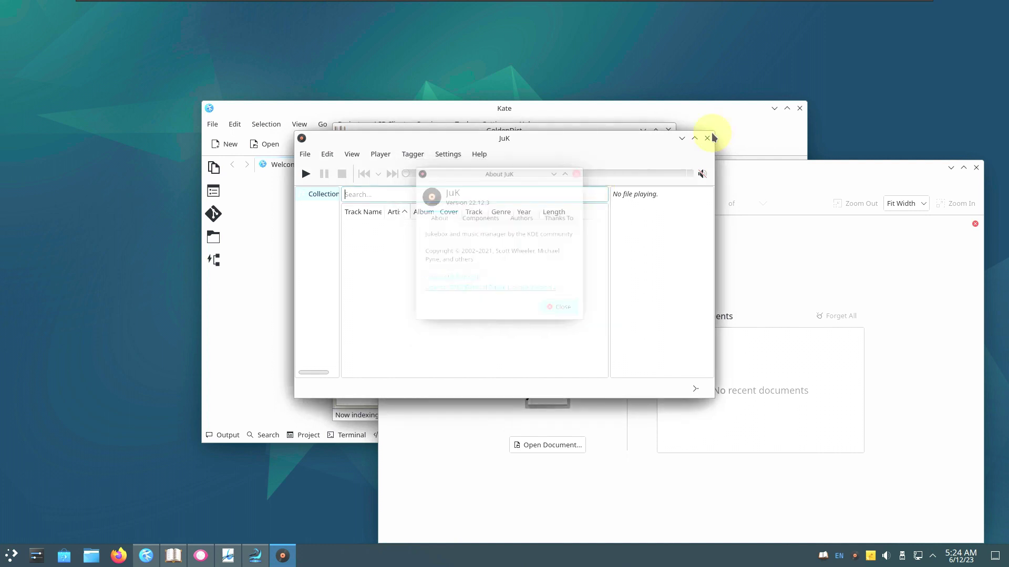
left_click(707, 139)
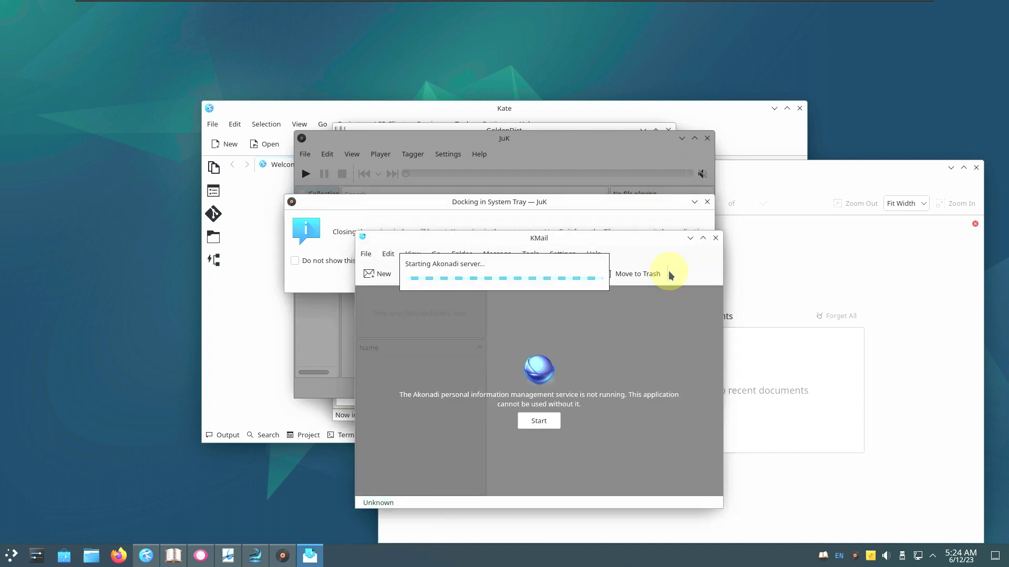
Open KMail's About dialog, move it aside, and close JuK with its tray notice
left_click(603, 252)
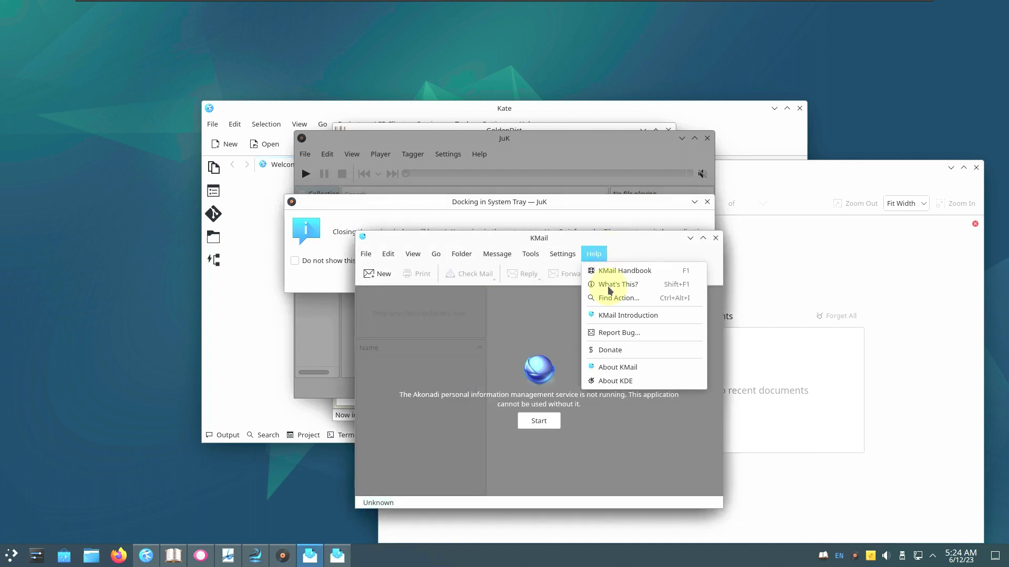
left_click(624, 364)
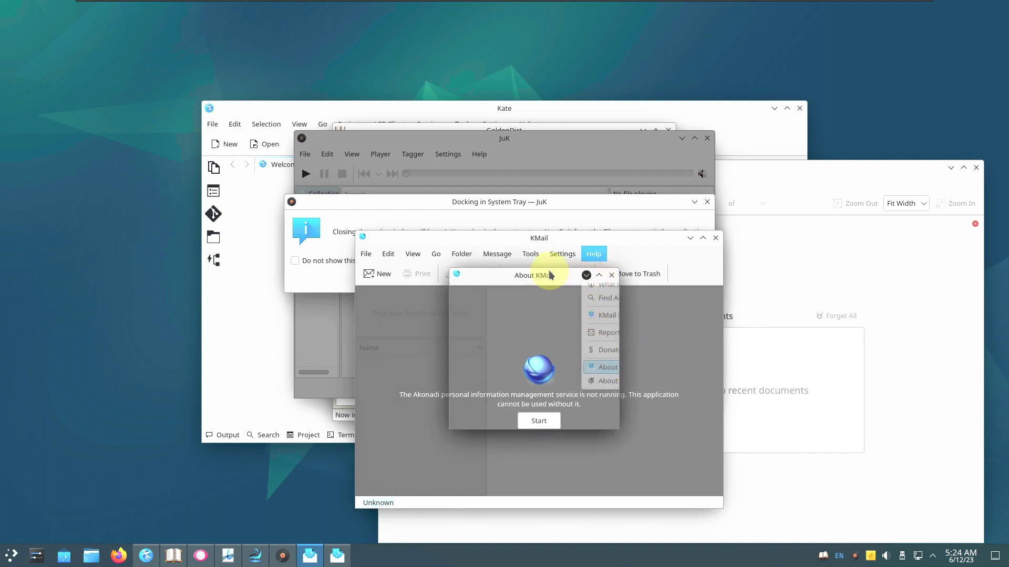
left_click_drag(542, 279, 415, 189)
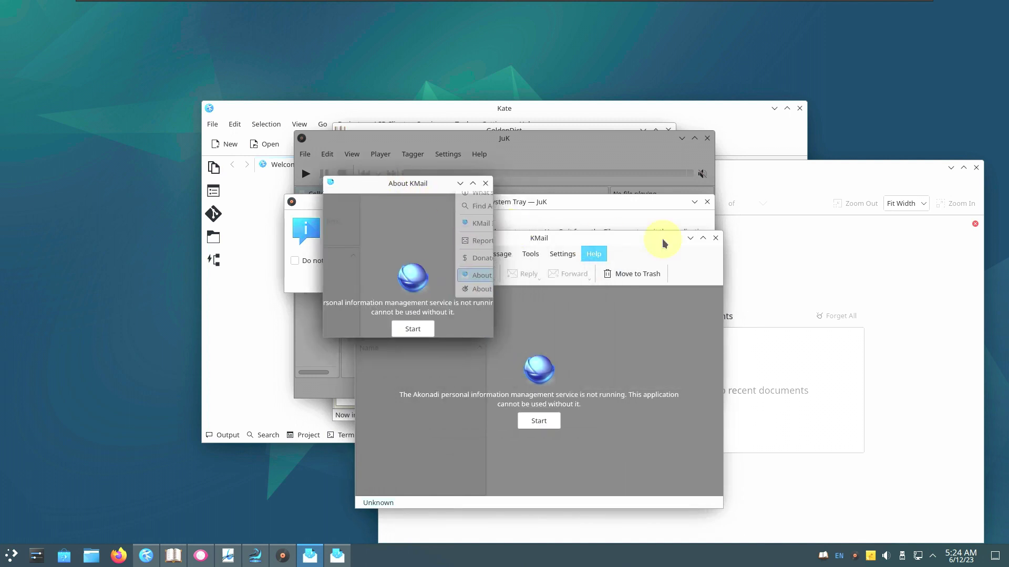
left_click(707, 201)
View Dragon Player's About dialog and close Dragon Player, then dismiss About KMail and close KMail
left_click(574, 190)
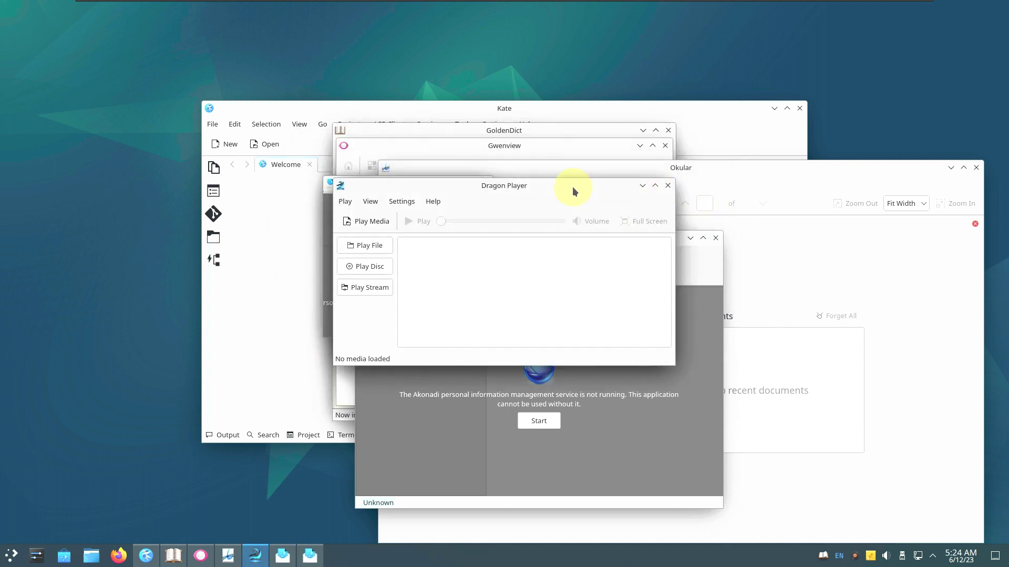
left_click(458, 298)
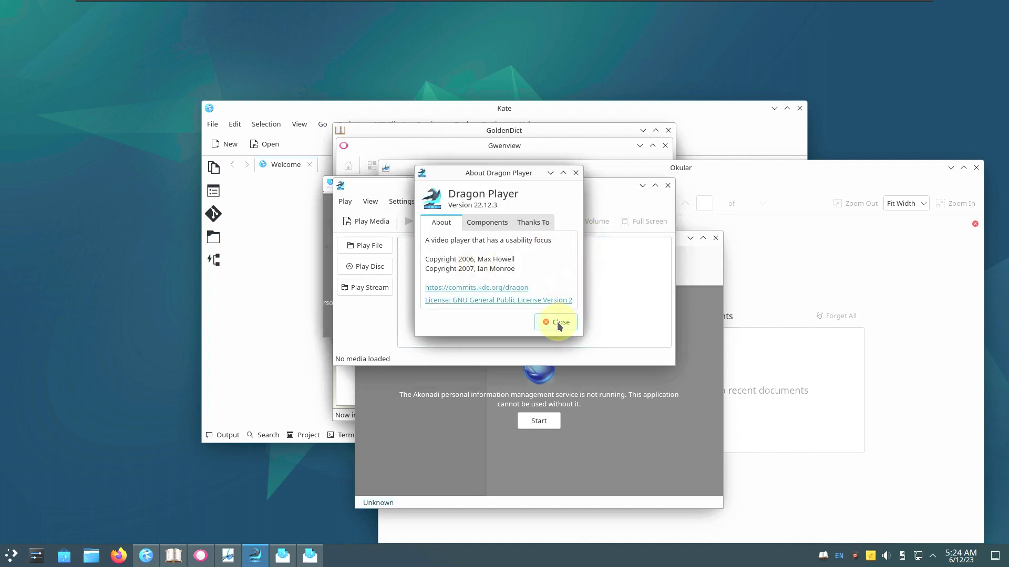
left_click(557, 319)
left_click(668, 186)
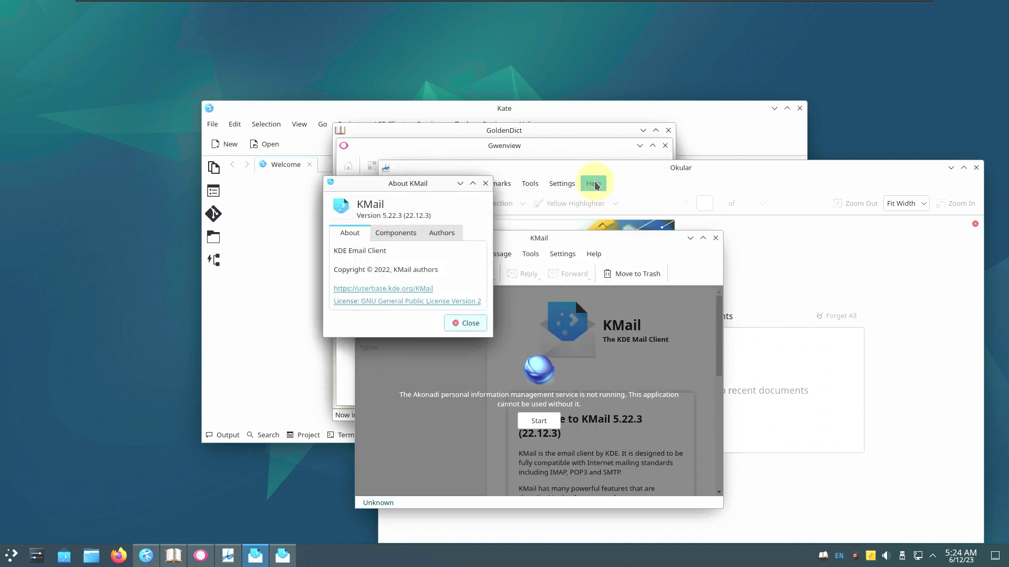
left_click(486, 183)
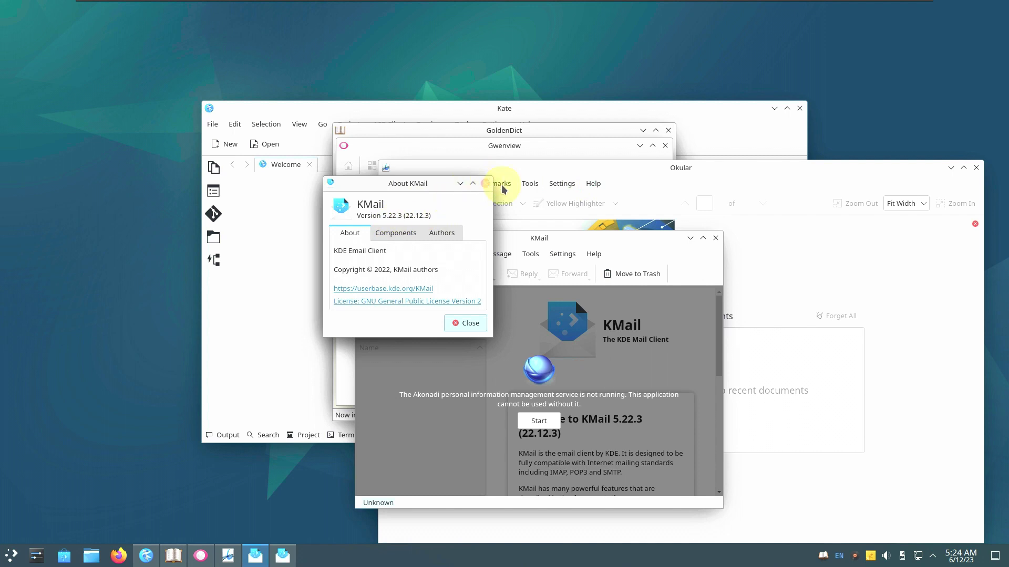
left_click(716, 240)
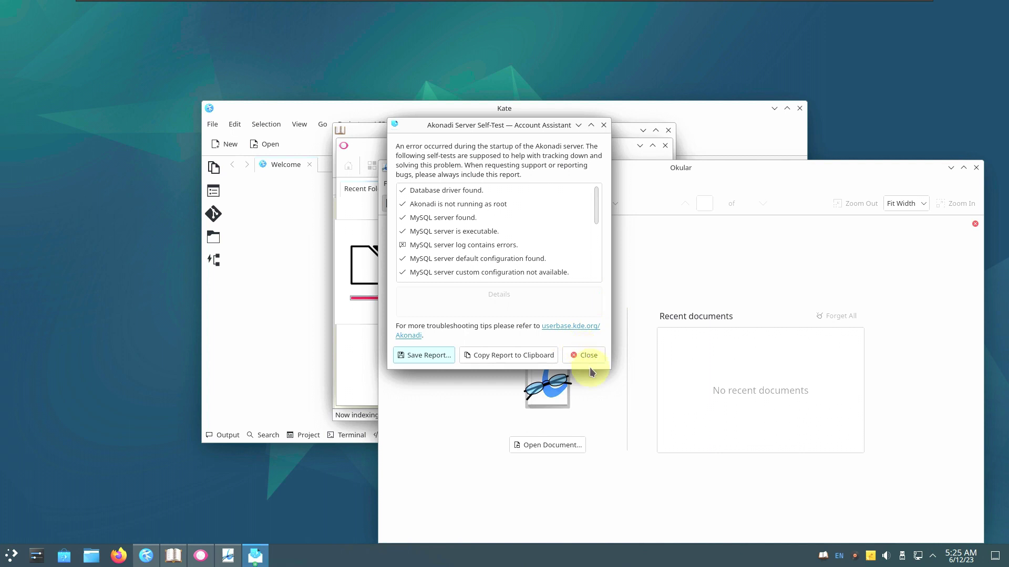
View Okular's About dialog (version 22.12.3), close Okular, then close KMail's account setup wizard
left_click(666, 165)
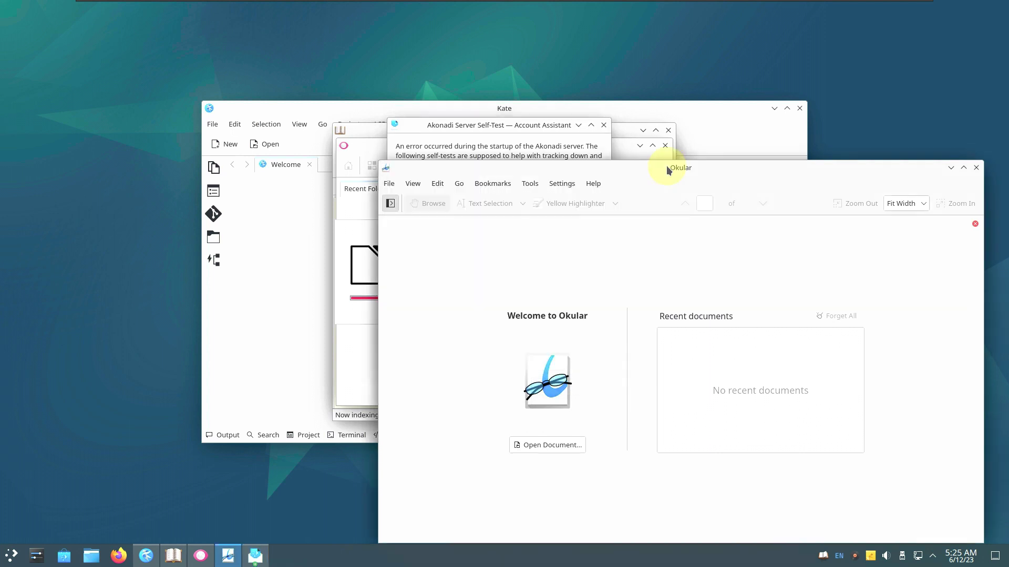
left_click(593, 183)
left_click(619, 295)
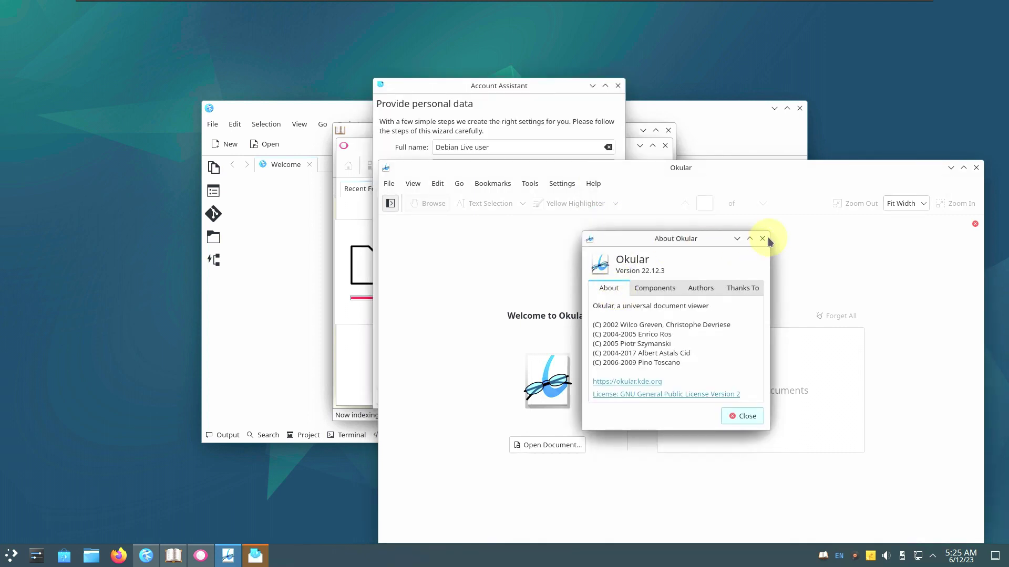
left_click(763, 240)
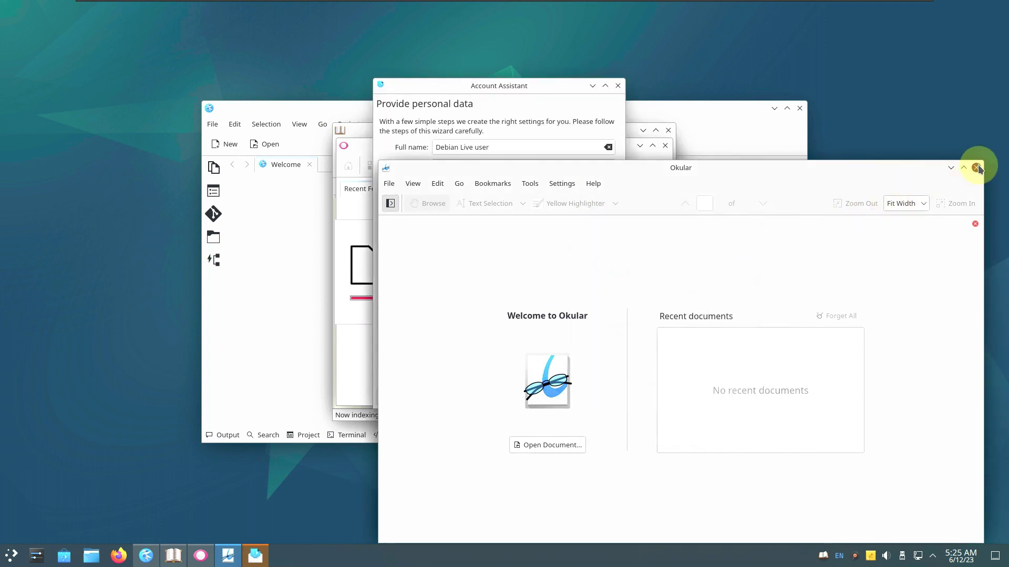
left_click(977, 168)
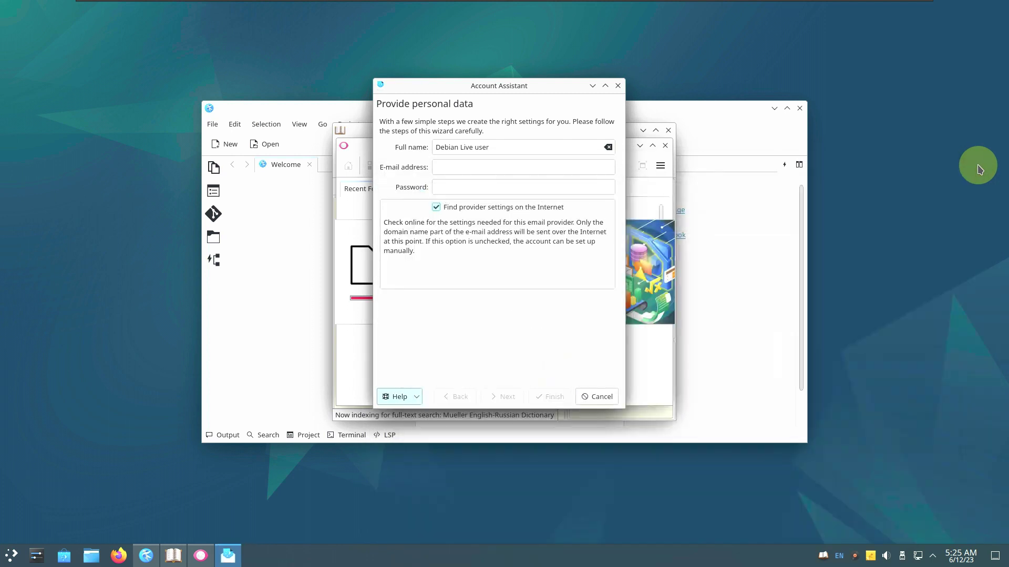
left_click(617, 86)
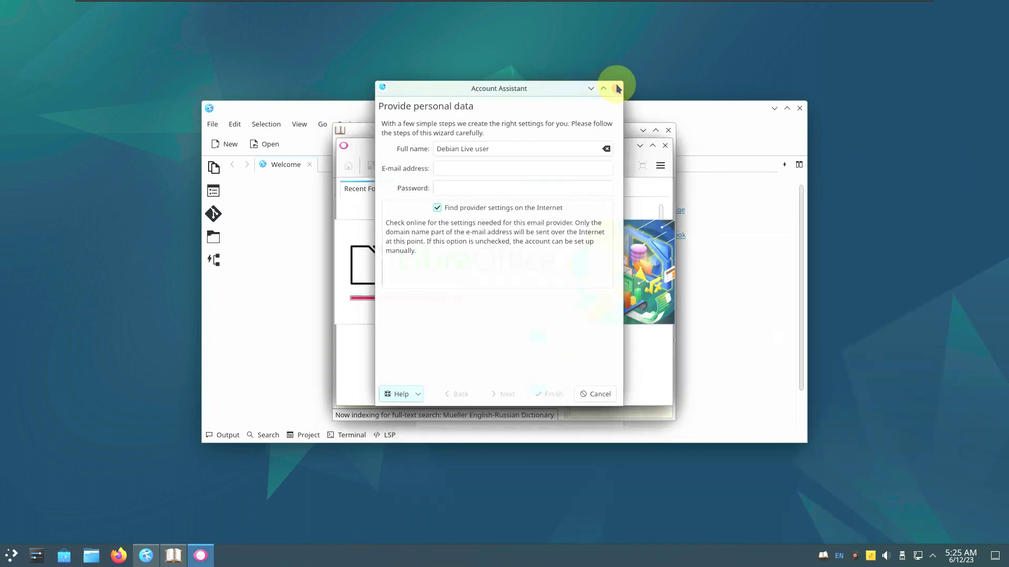
View Gwenview's About dialog showing version 22.12.3, then close Gwenview
left_click(660, 168)
mouse_move(682, 345)
left_click(801, 424)
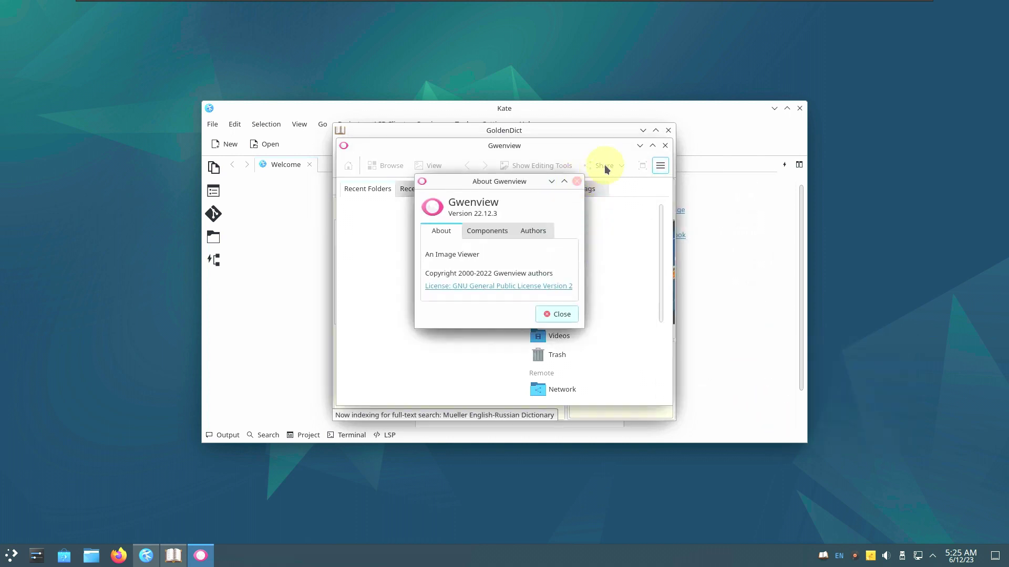
key("Escape")
left_click(664, 146)
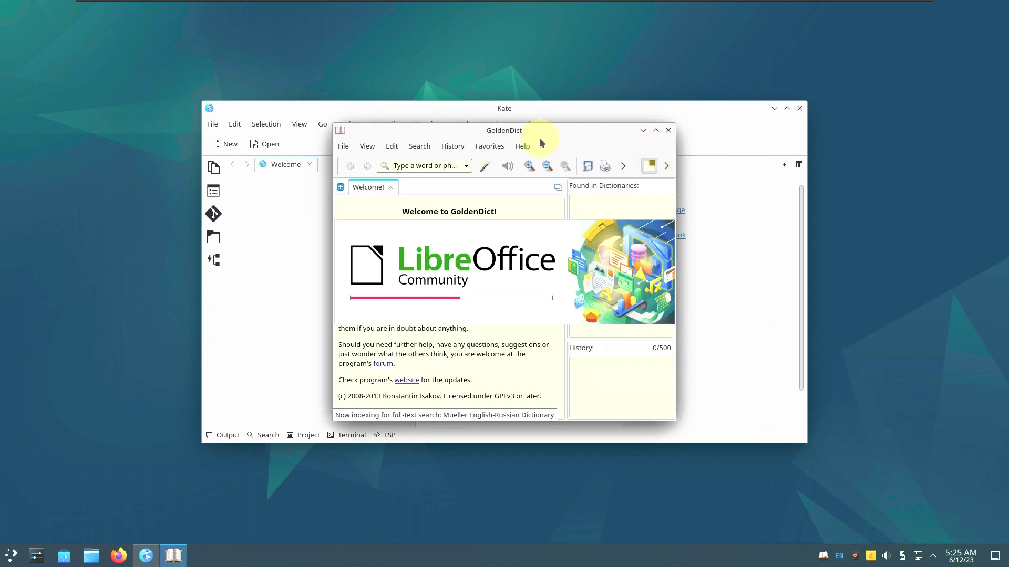
View GoldenDict's About dialog showing version 1.5.0-RC2+git, then close GoldenDict
left_click(516, 148)
left_click(536, 228)
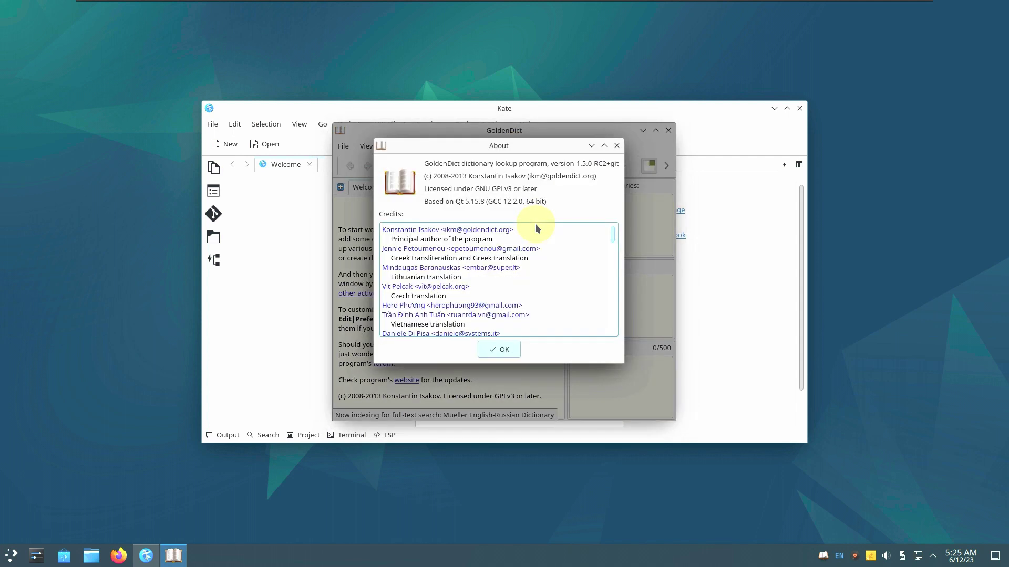
left_click(616, 147)
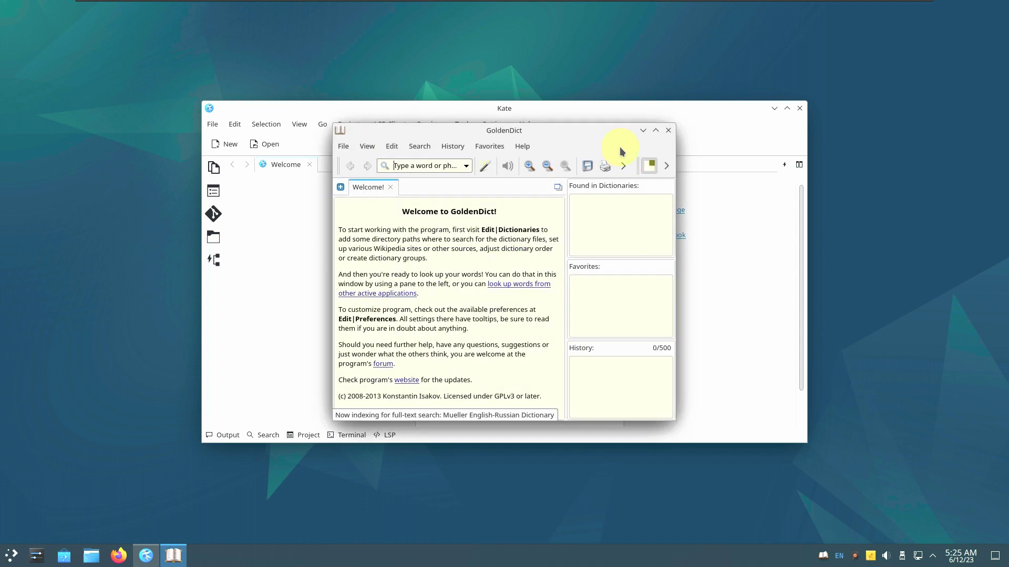
left_click(667, 130)
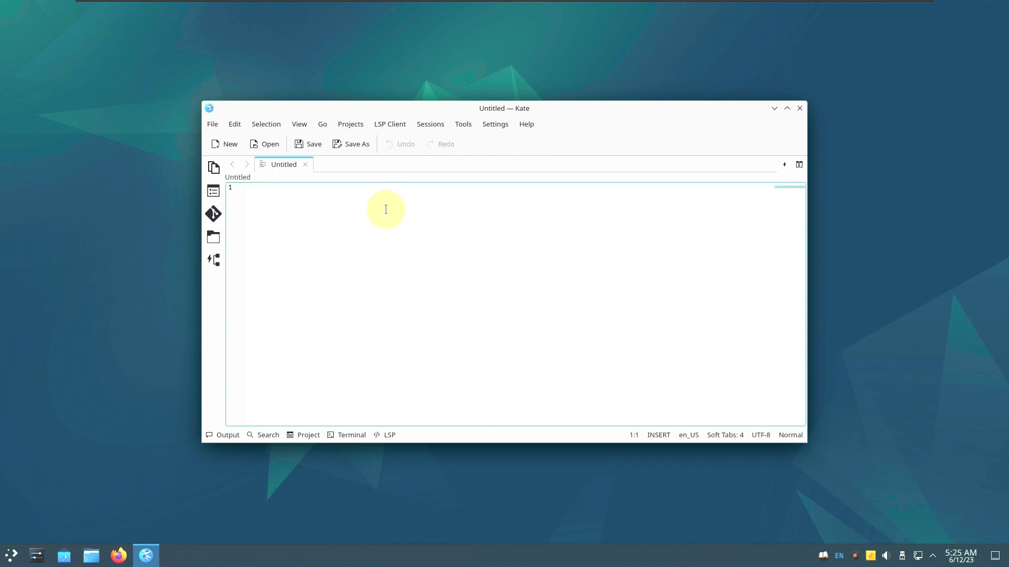
Type youtube.com/9to5linux on Kate's first line and start a new line below it
type("youtube.c")
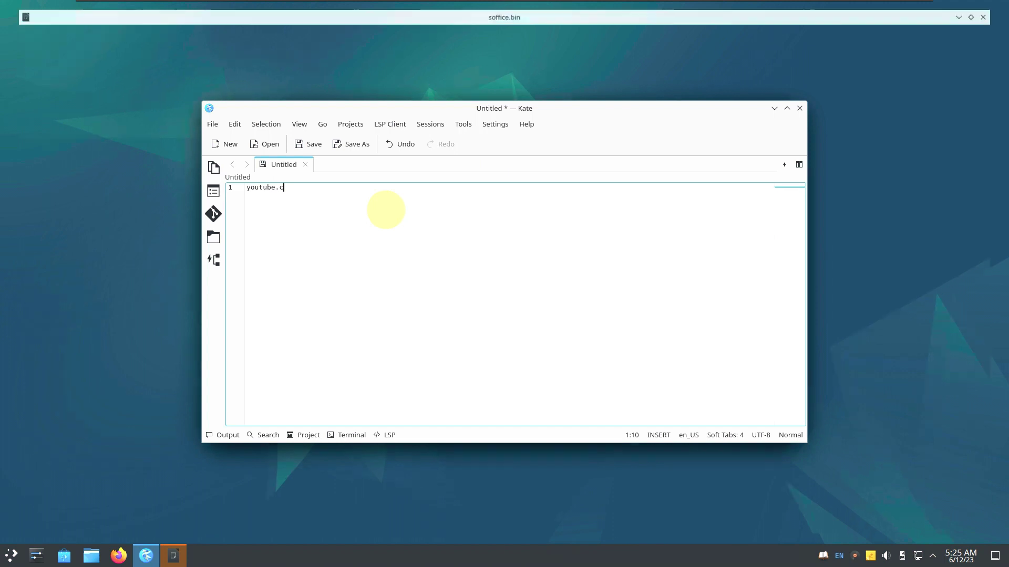
type("om/9")
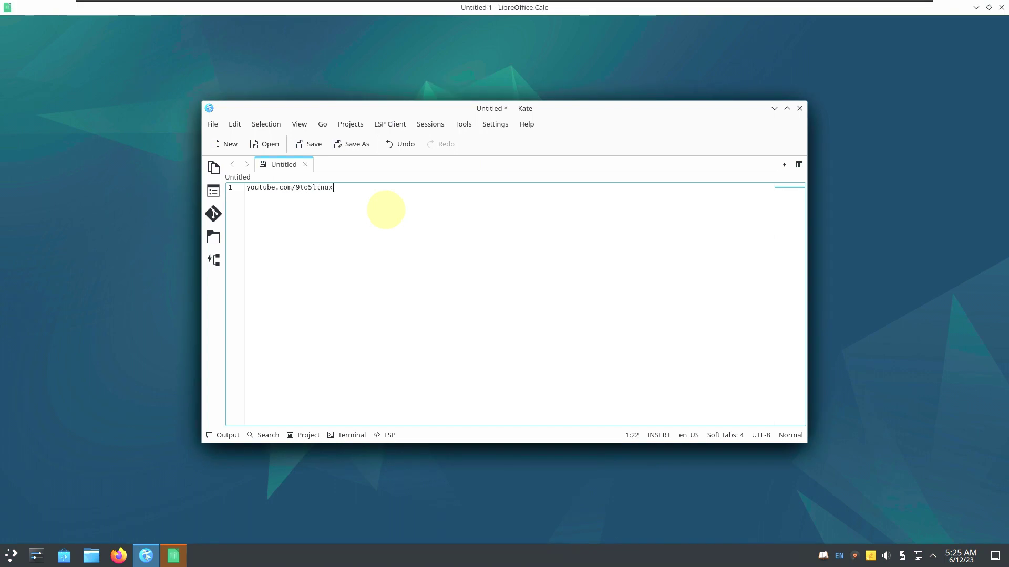
type("to5linux")
key("Return")
key("Return")
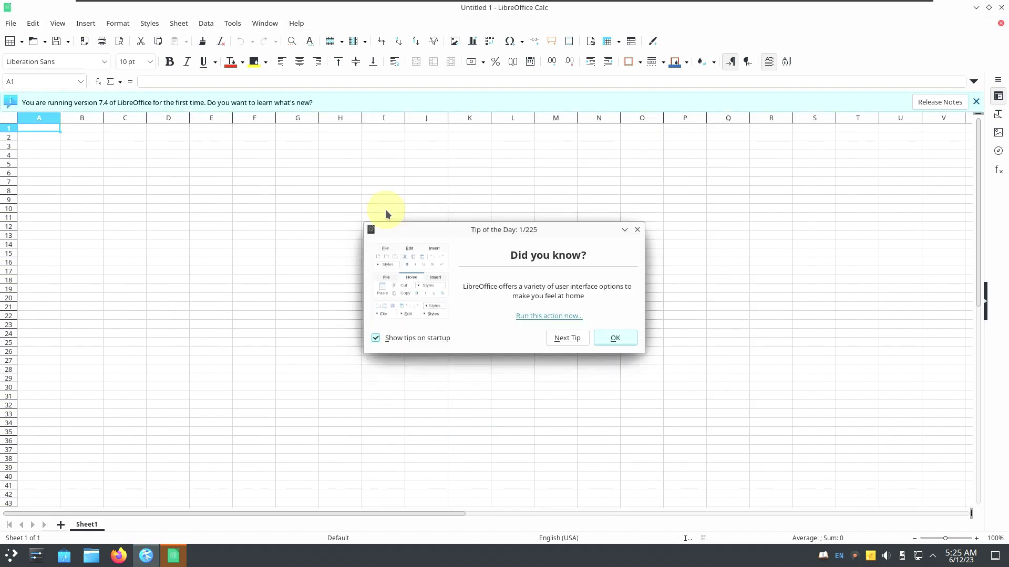
Dismiss Calc's Tip of the Day, view its About dialog (version 7.4.5.1), then quit Calc
left_click(614, 338)
left_click(296, 23)
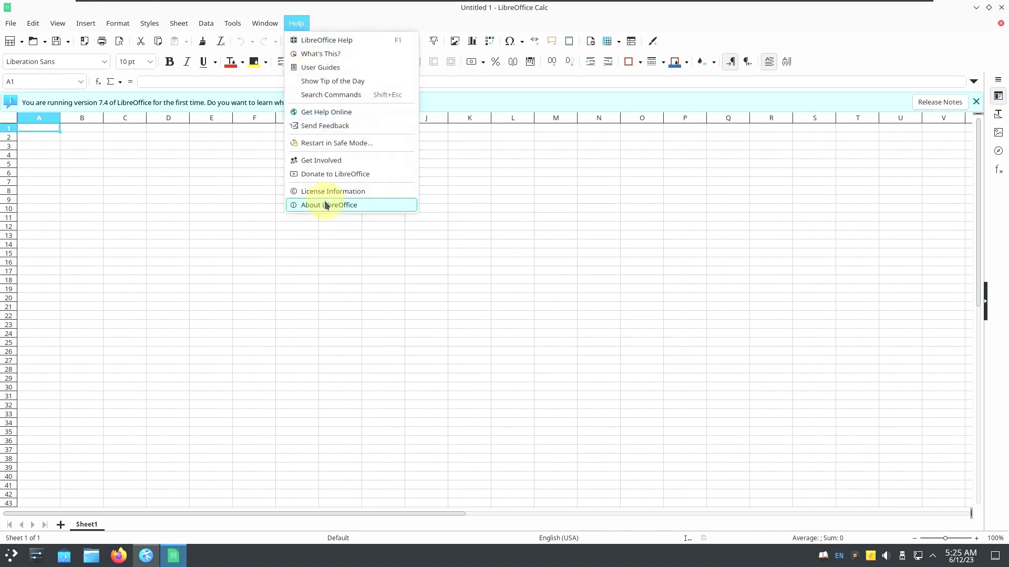
left_click(325, 205)
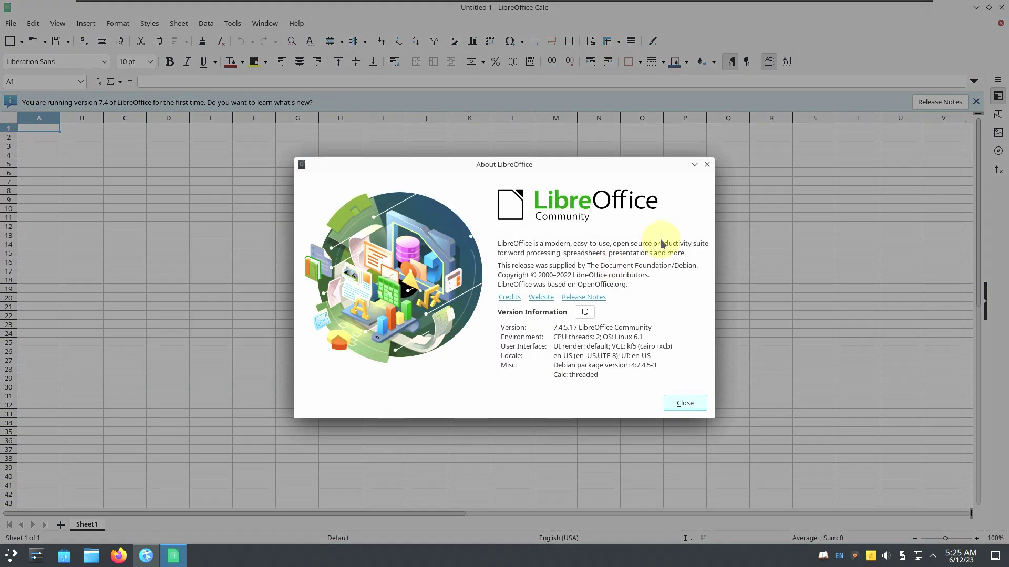
left_click(669, 407)
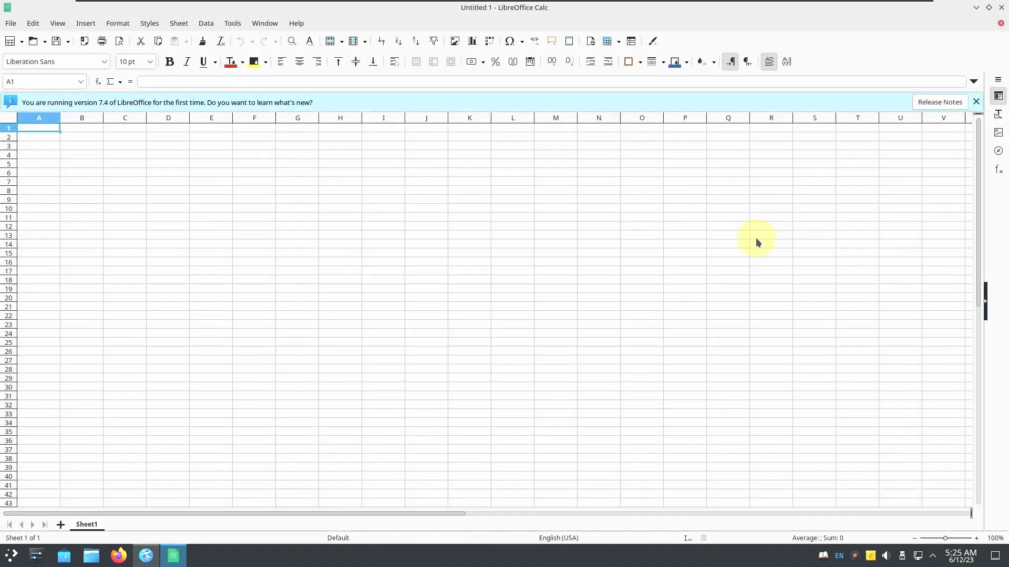
key("ctrl+q")
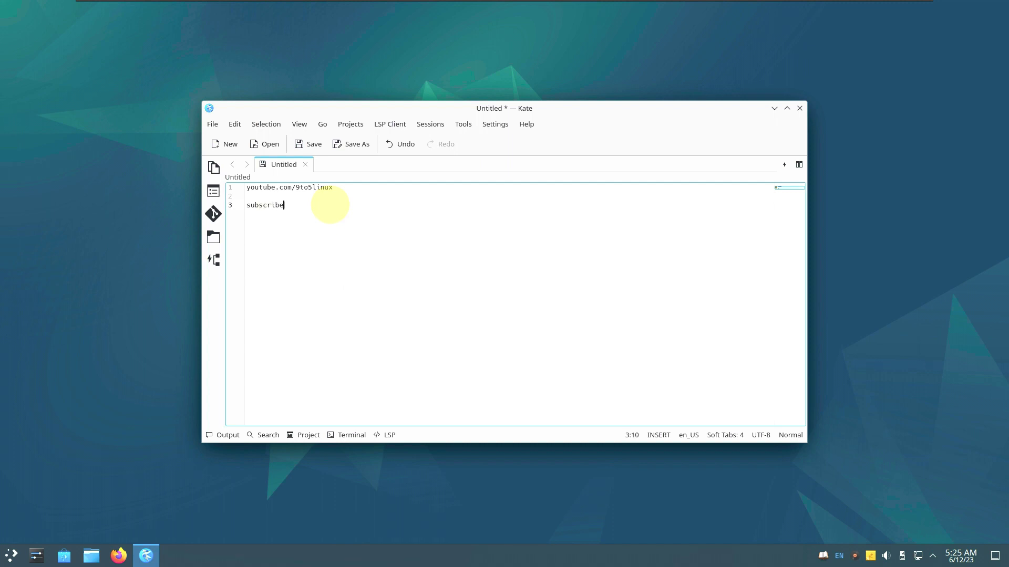
View Kate's About dialog (version 22.12.3), then close Kate, discarding the unsaved text
left_click(525, 125)
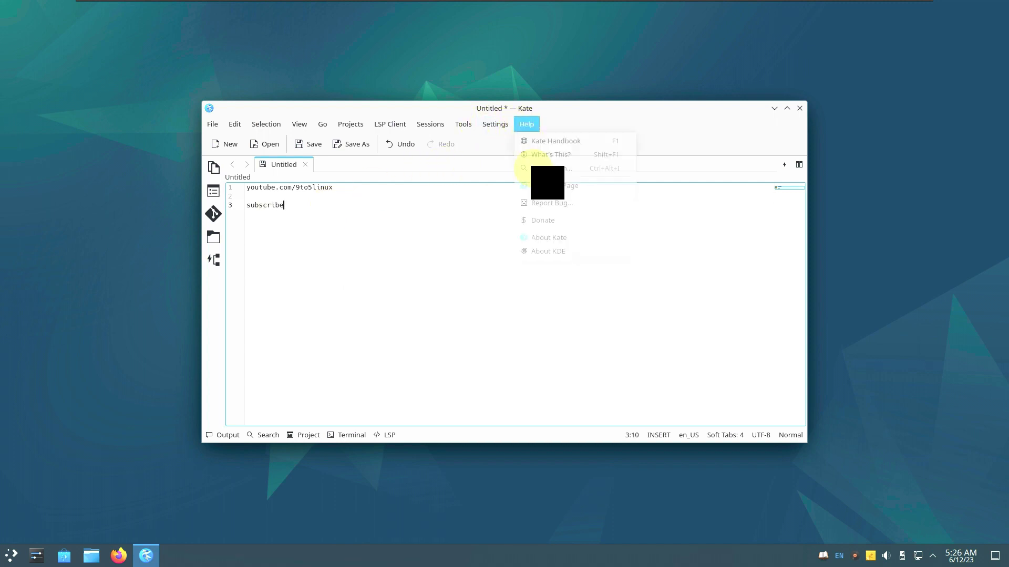
left_click(549, 241)
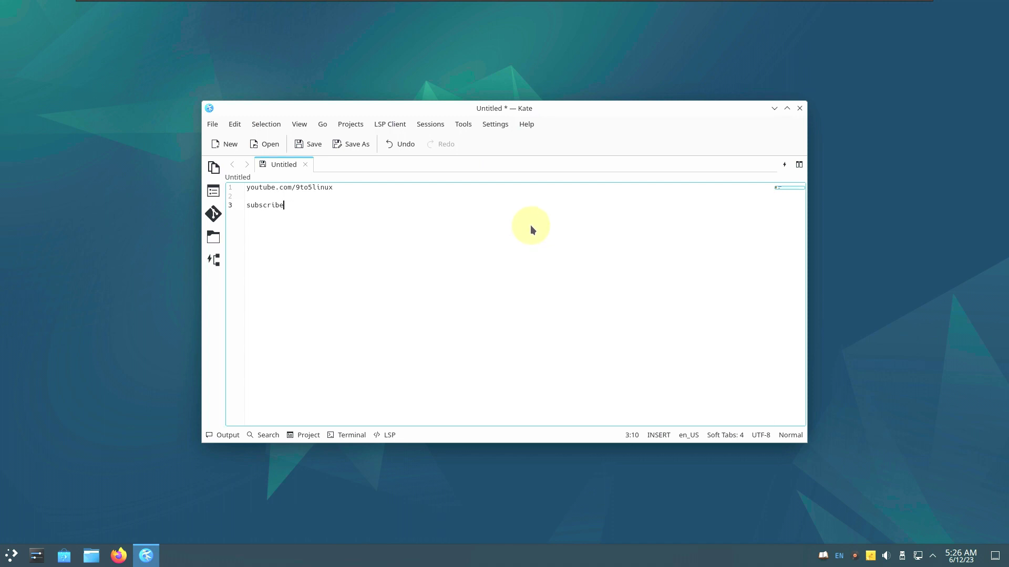
left_click(637, 78)
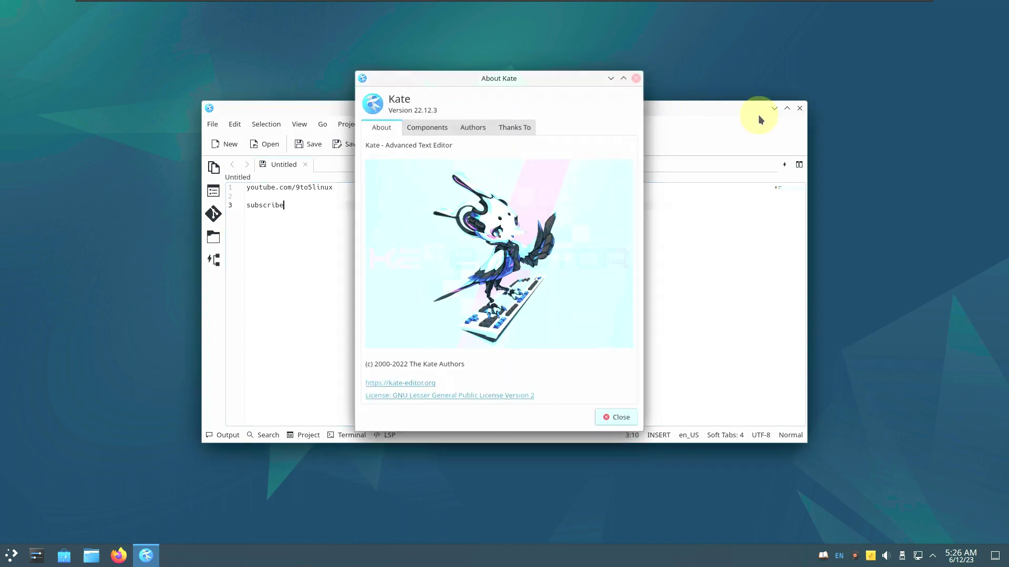
left_click(798, 109)
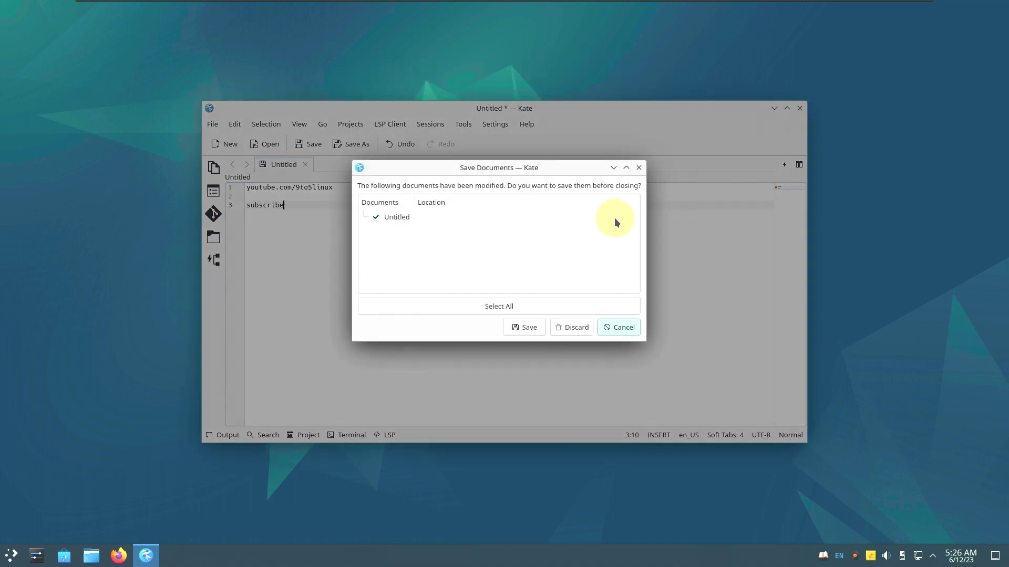
left_click(580, 331)
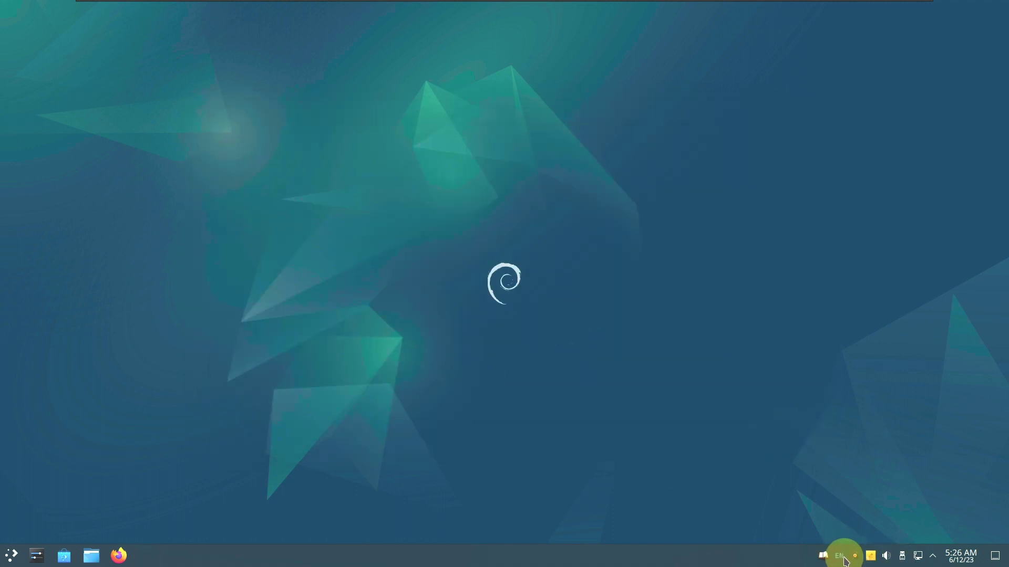
Quit GoldenDict, Dragon Player and KNotes from their system-tray icons
right_click(828, 560)
left_click(852, 540)
right_click(856, 557)
left_click(865, 540)
right_click(871, 556)
left_click(874, 543)
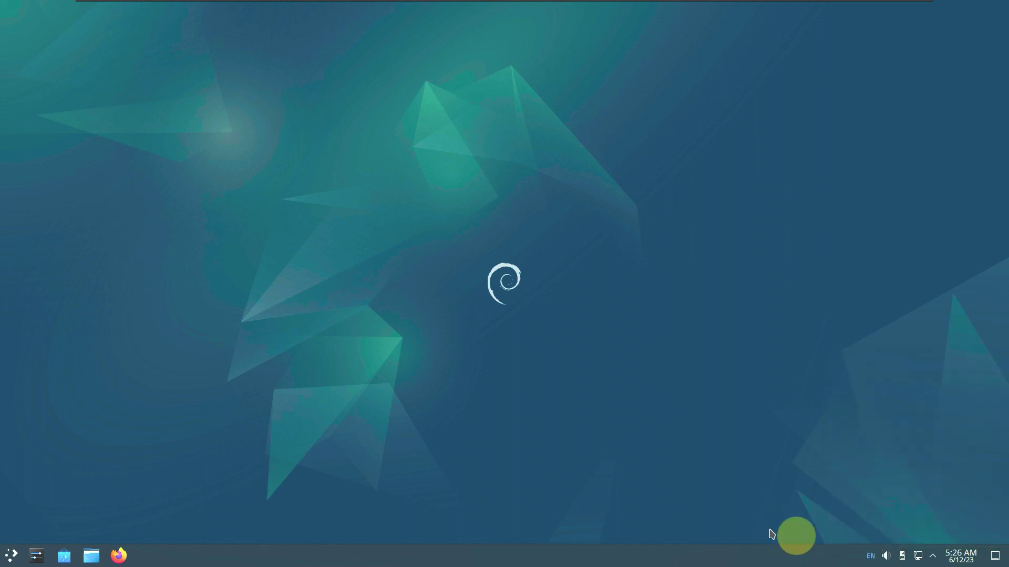
Launch System Monitor from the application launcher's System category
left_click(4, 556)
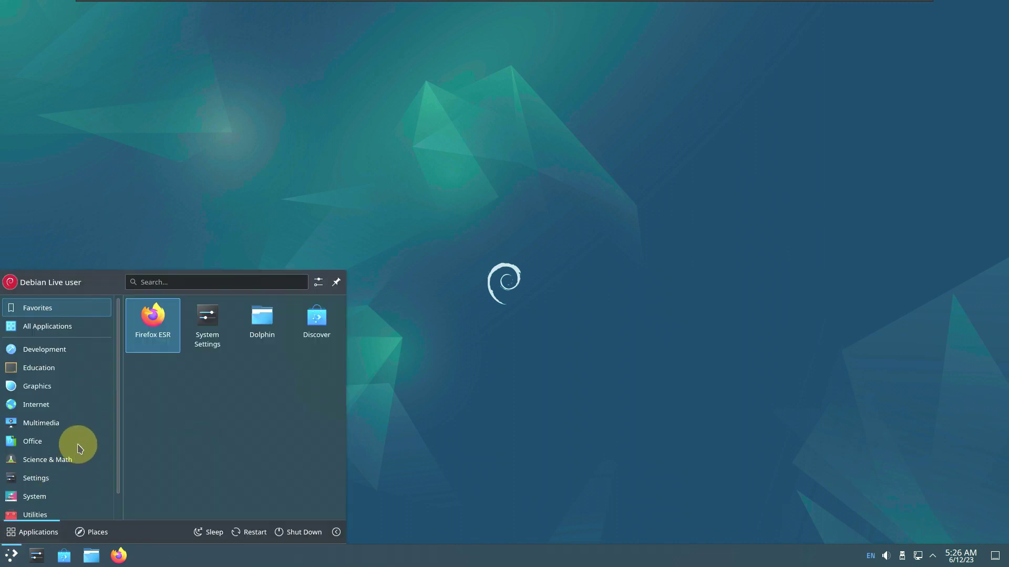
left_click(61, 499)
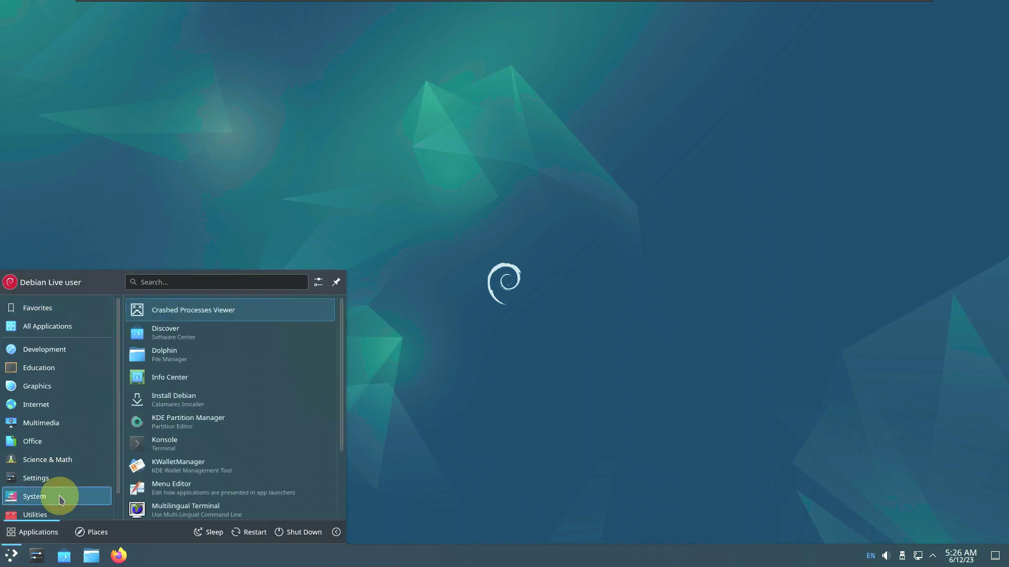
scroll(223, 426, "down", 2)
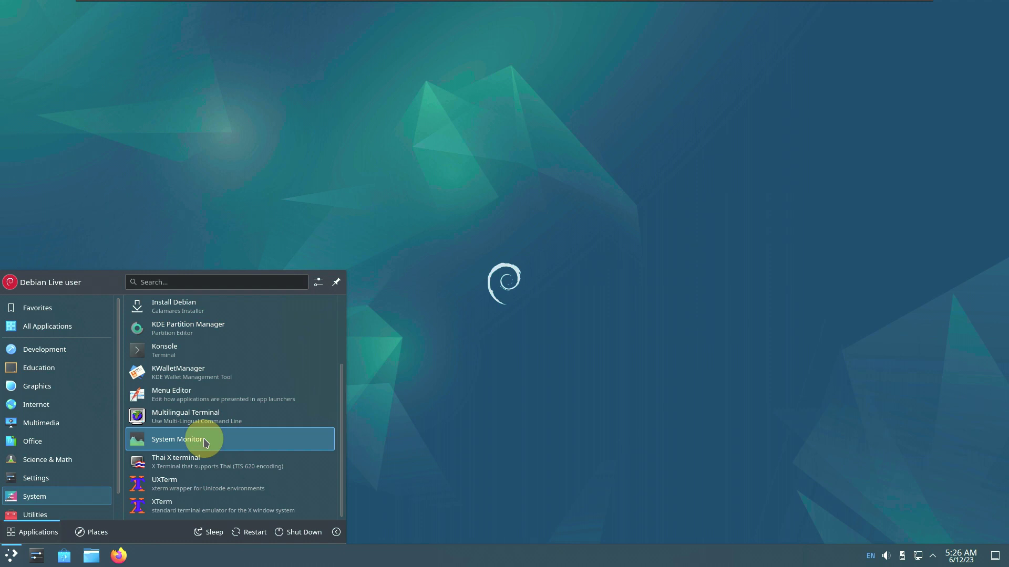
left_click(205, 441)
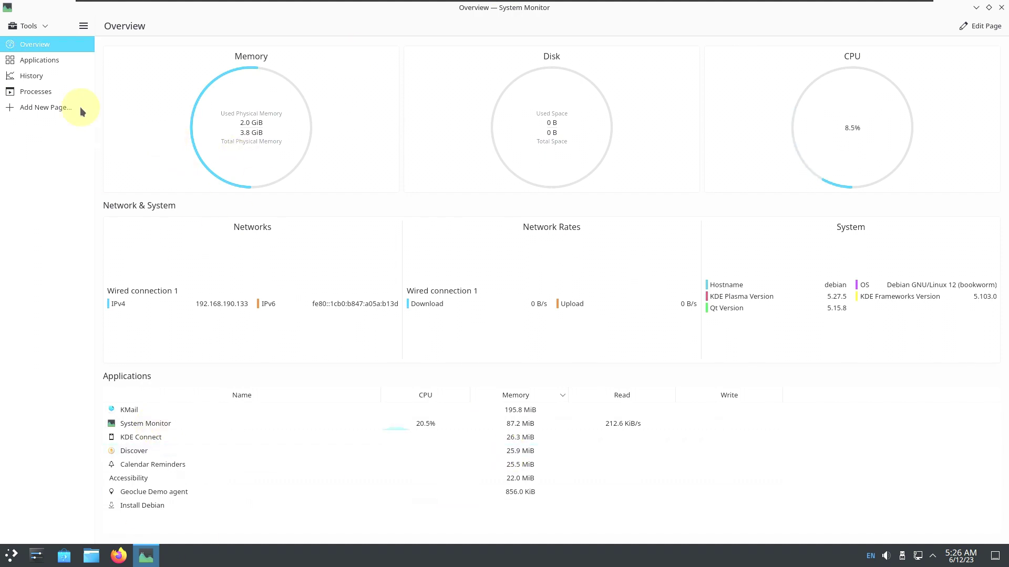
Browse System Monitor's Applications, History and Processes pages, scroll the process list, then close it
left_click(67, 62)
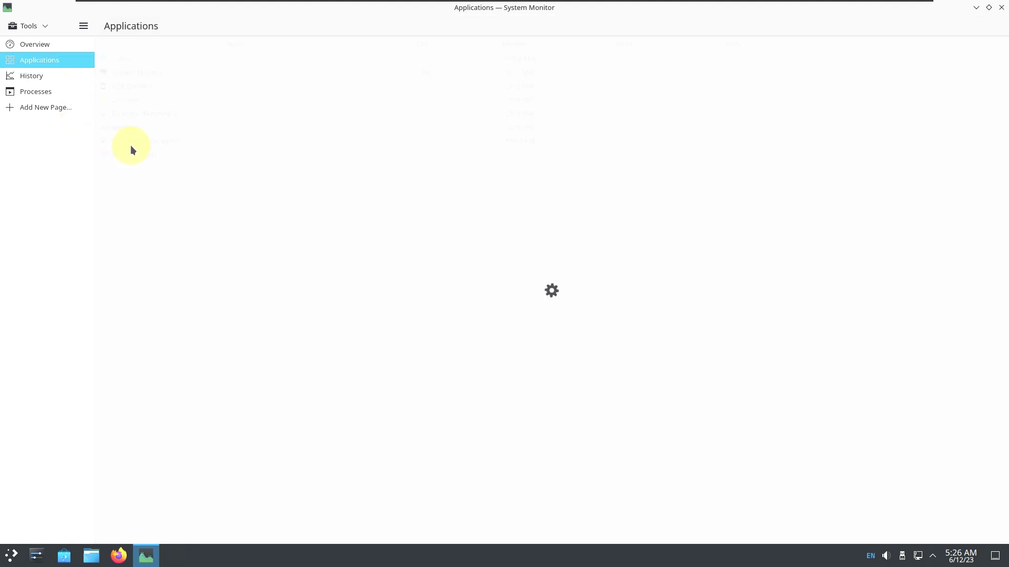
left_click(46, 74)
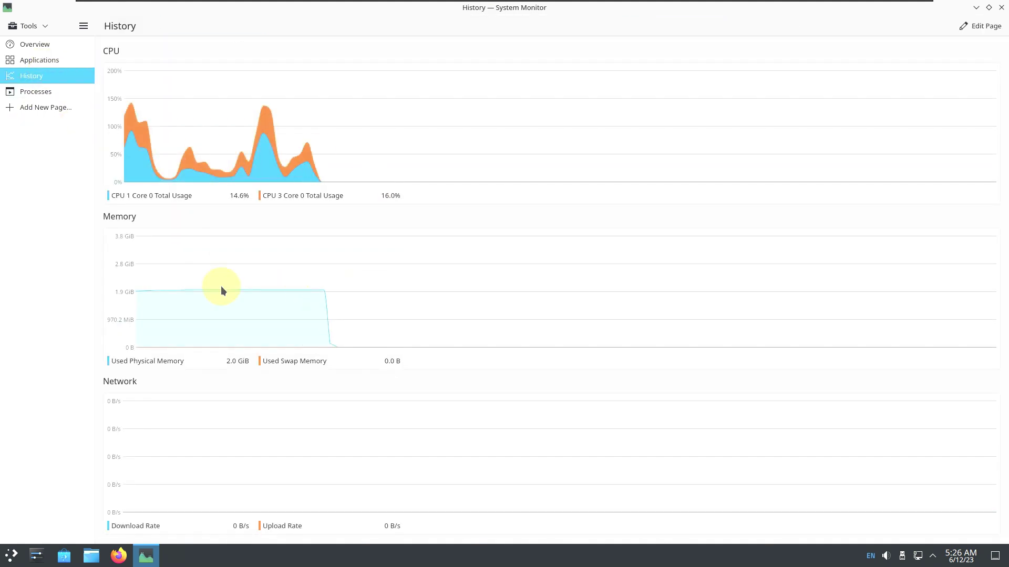
left_click(32, 91)
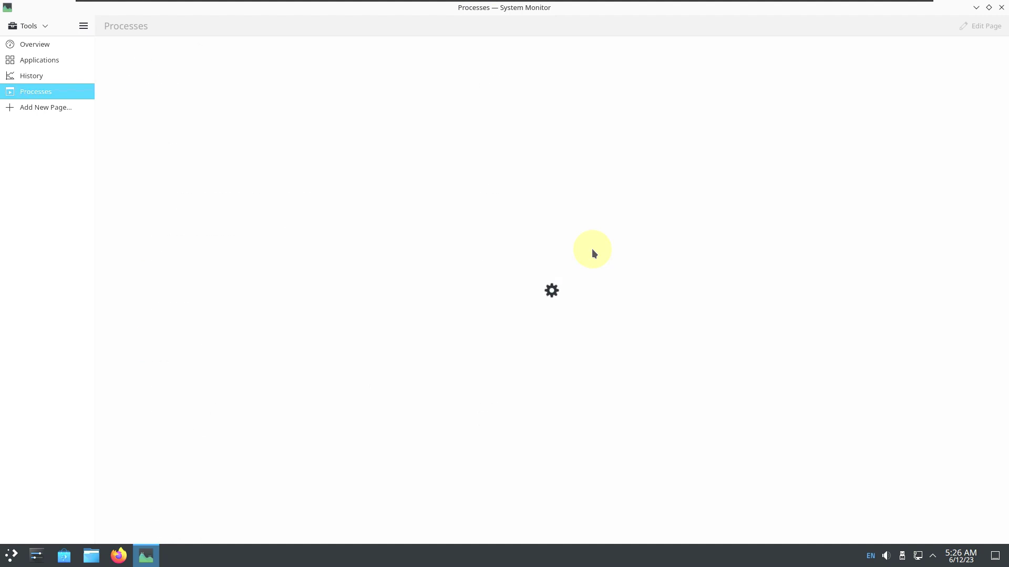
scroll(612, 277, "down", 8)
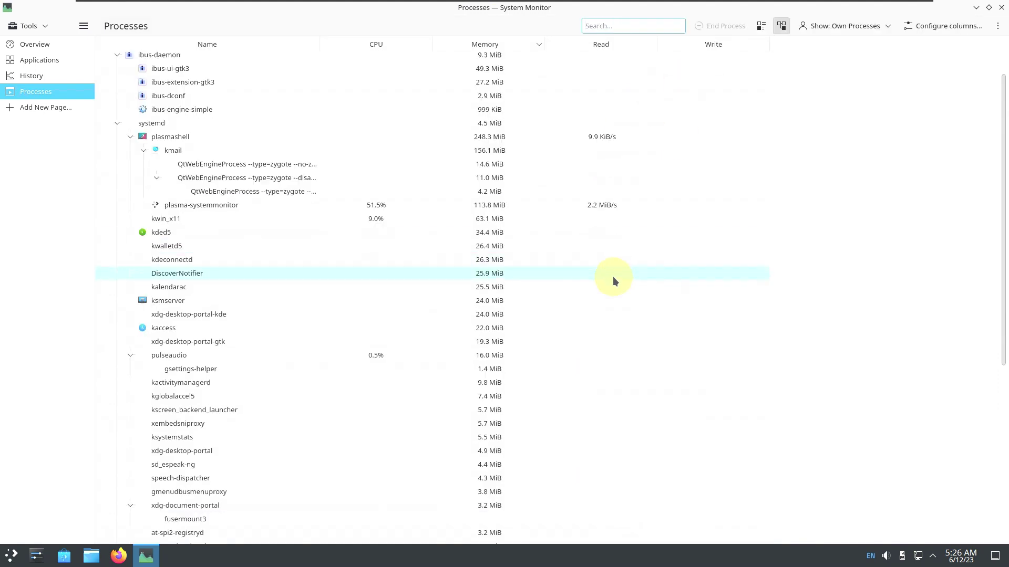
left_click(1001, 7)
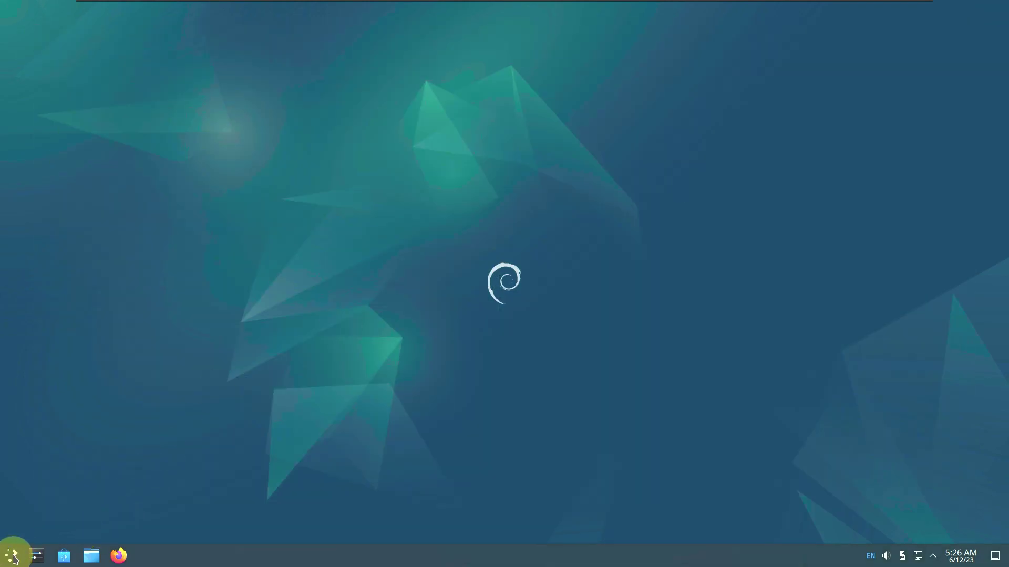
Shut down the computer from the application launcher and confirm the immediate shutdown
left_click(15, 556)
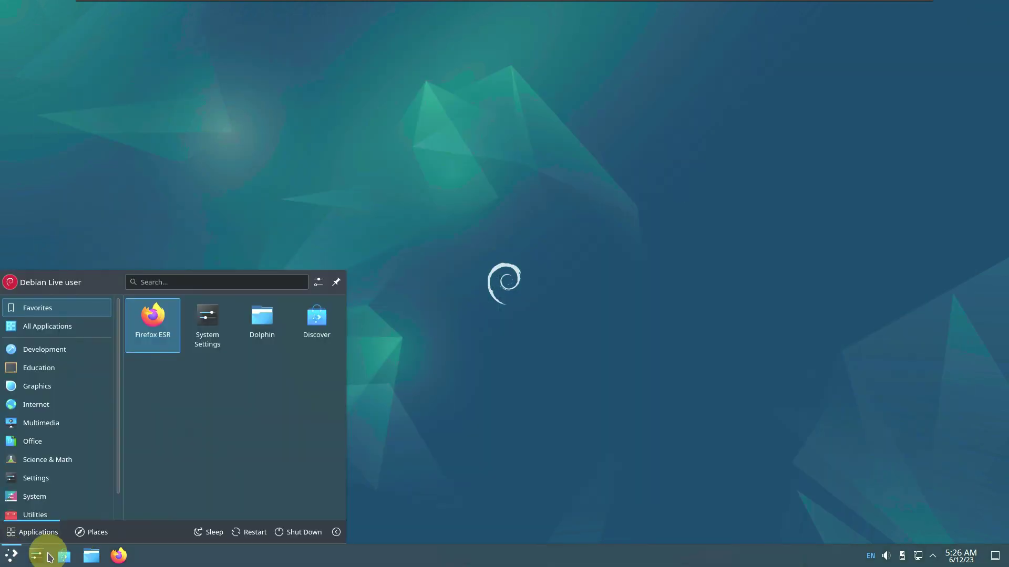
left_click(284, 536)
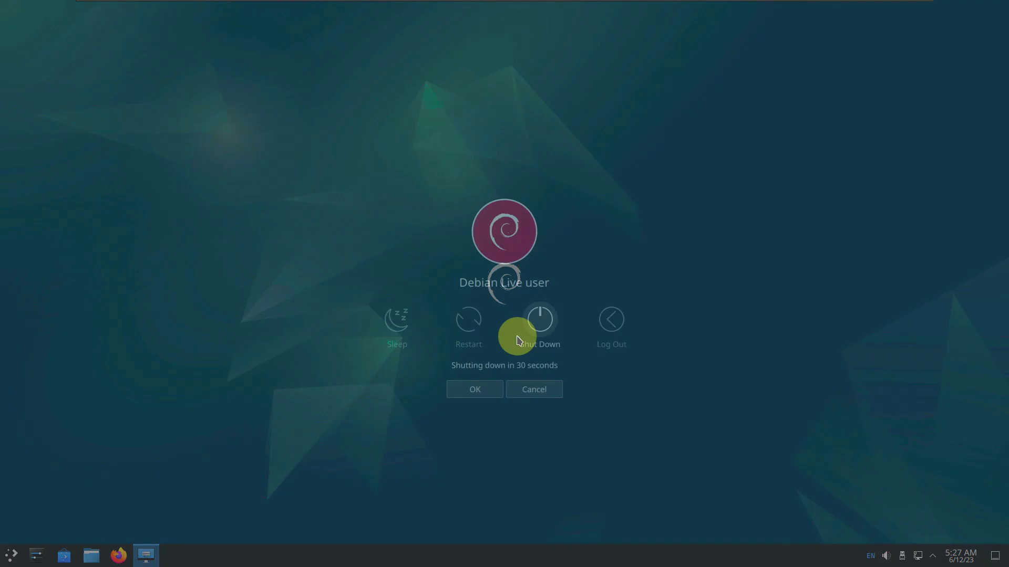
left_click(531, 339)
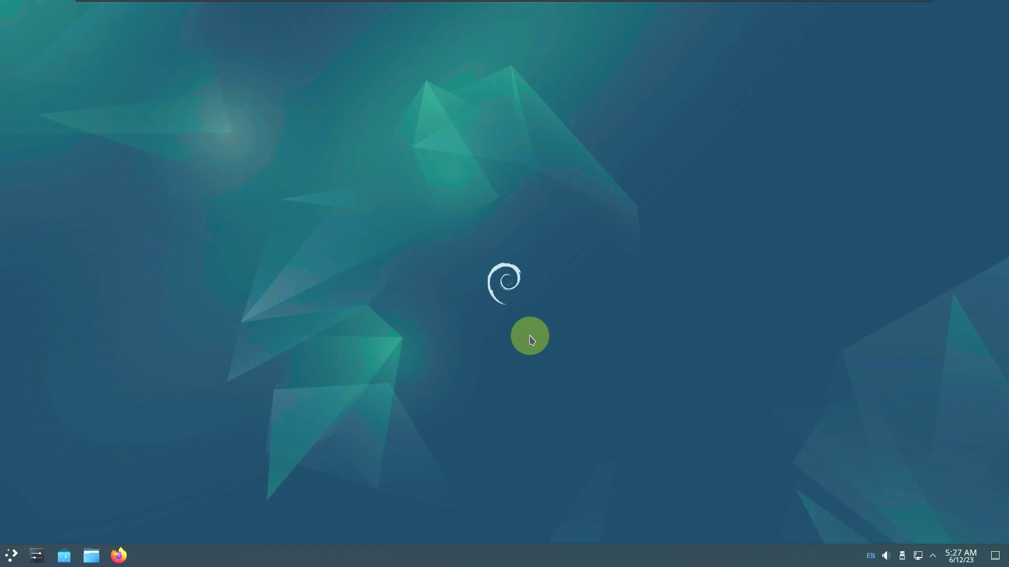